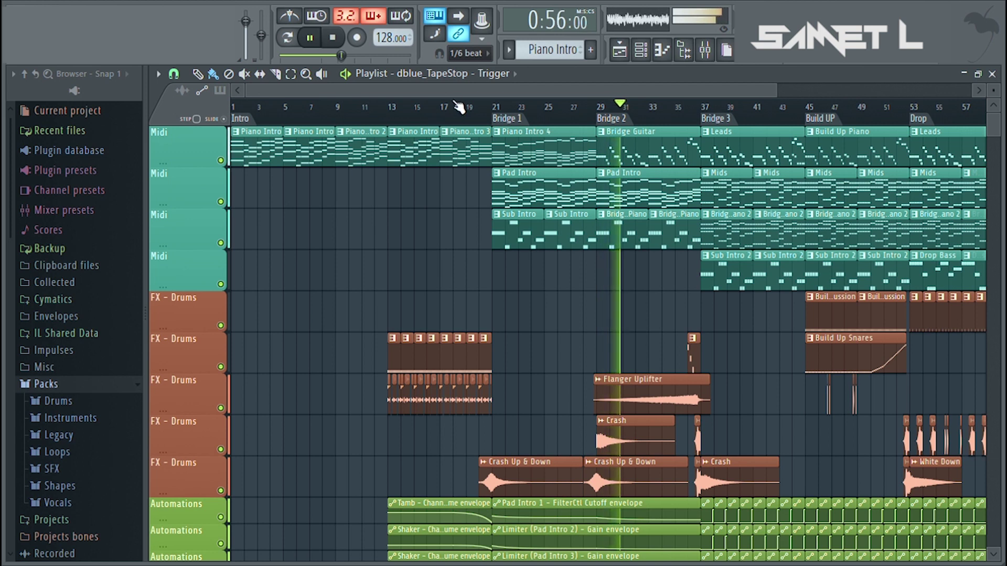
Step: Follow the song's playback through the Drop section to the end of the playlist and stop it
scroll(455, 92, right, 4)
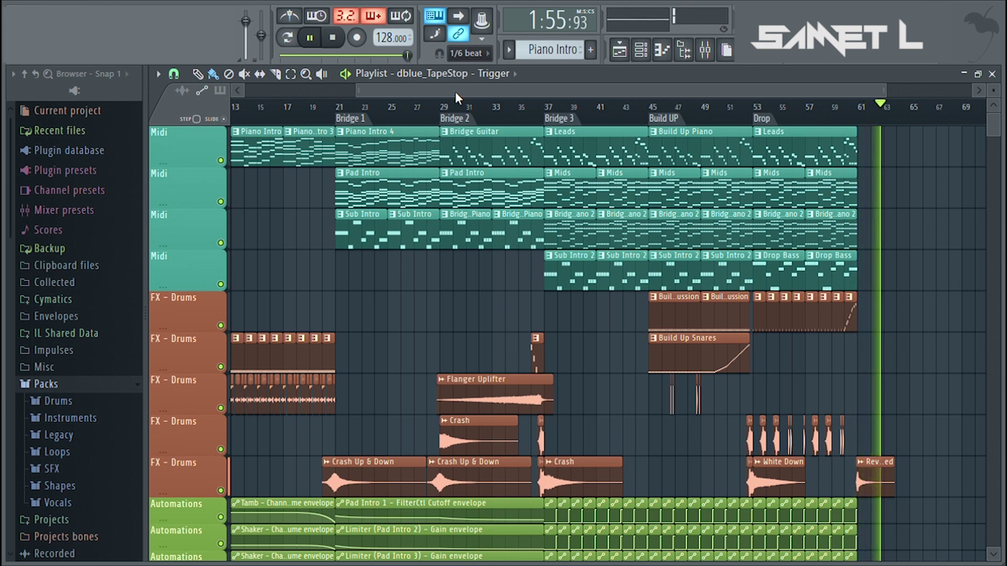
key(space)
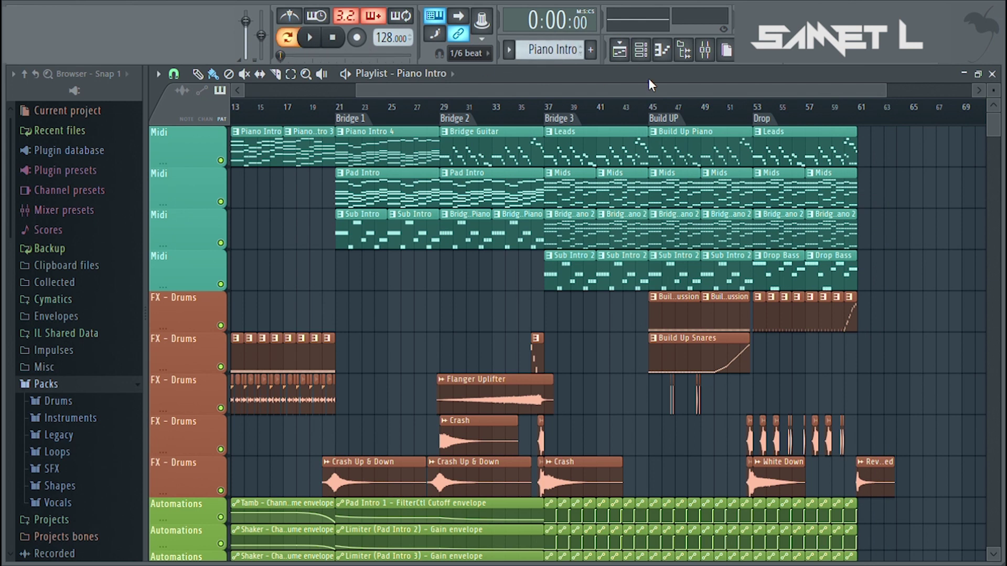
Step: Play the Piano Intro pattern and inspect the instrument preset of the Piano Intro channel
click(646, 58)
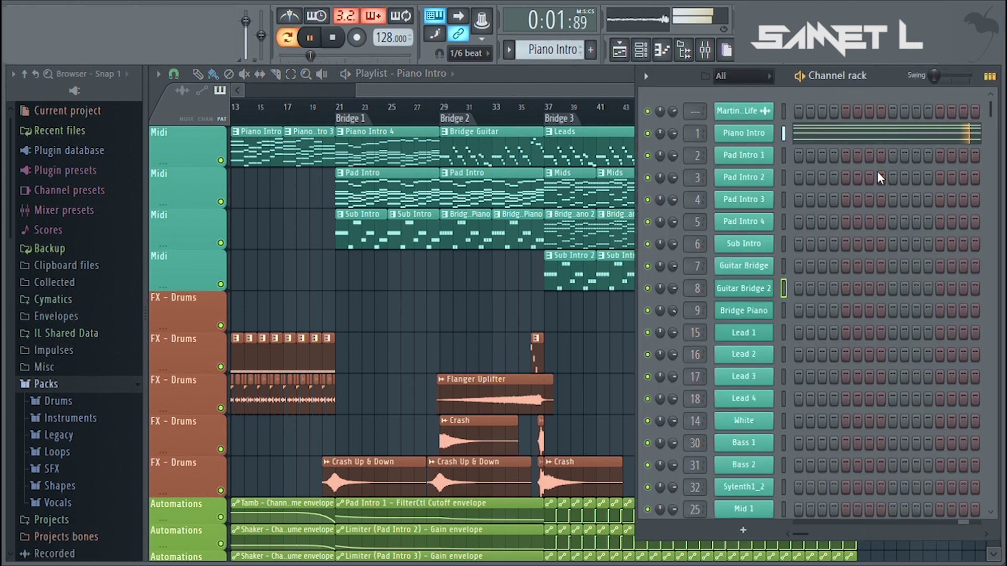
click(761, 139)
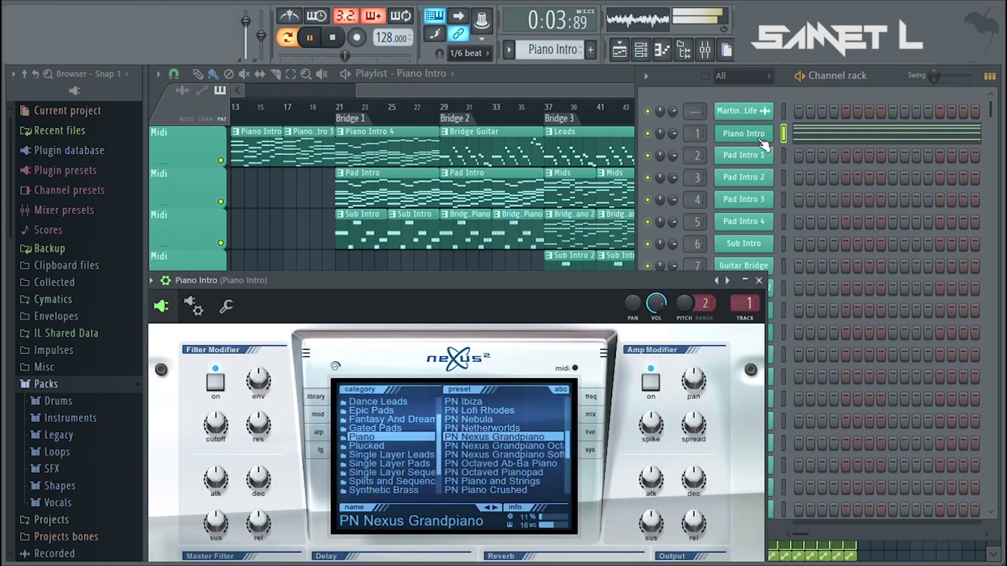
drag(618, 281, 649, 128)
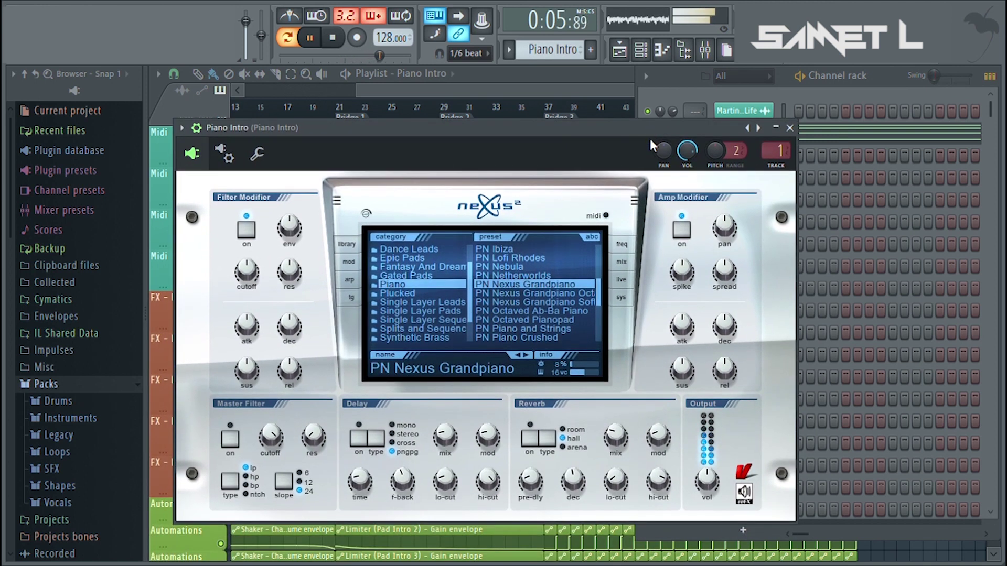
click(790, 128)
Step: Open the Piano Intro channel's piano roll, enlarge the note area above the velocity lane and examine the full chord progression
click(813, 132)
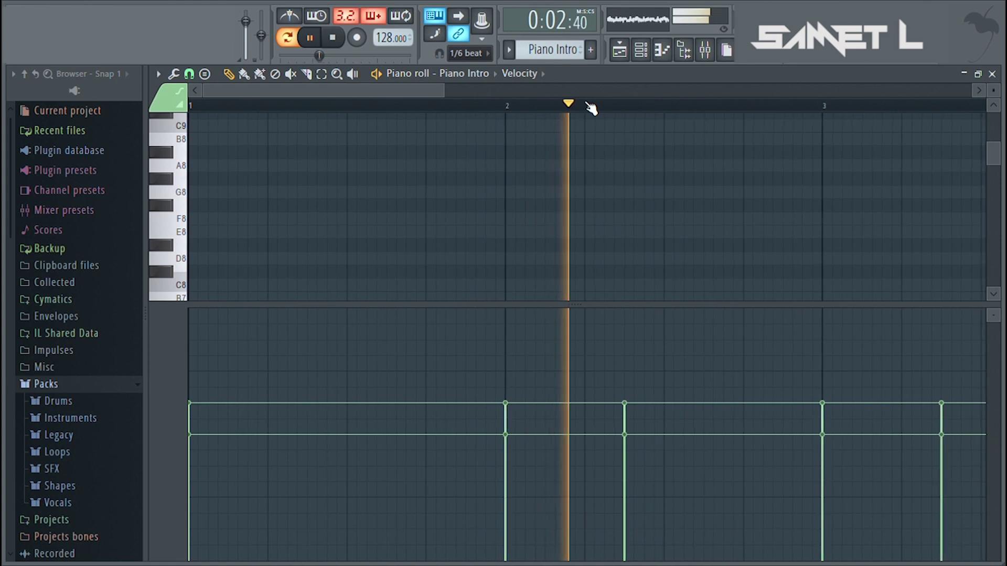
scroll(591, 109, down, 2)
scroll(558, 179, down, 2)
drag(535, 303, 548, 447)
scroll(533, 227, up, 4)
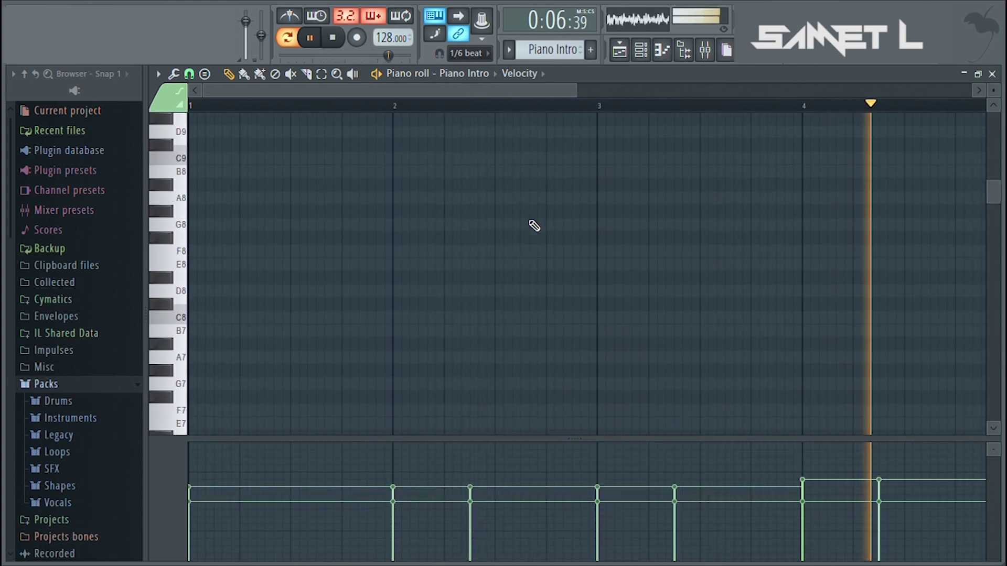
scroll(535, 227, down, 5)
scroll(494, 113, down, 2)
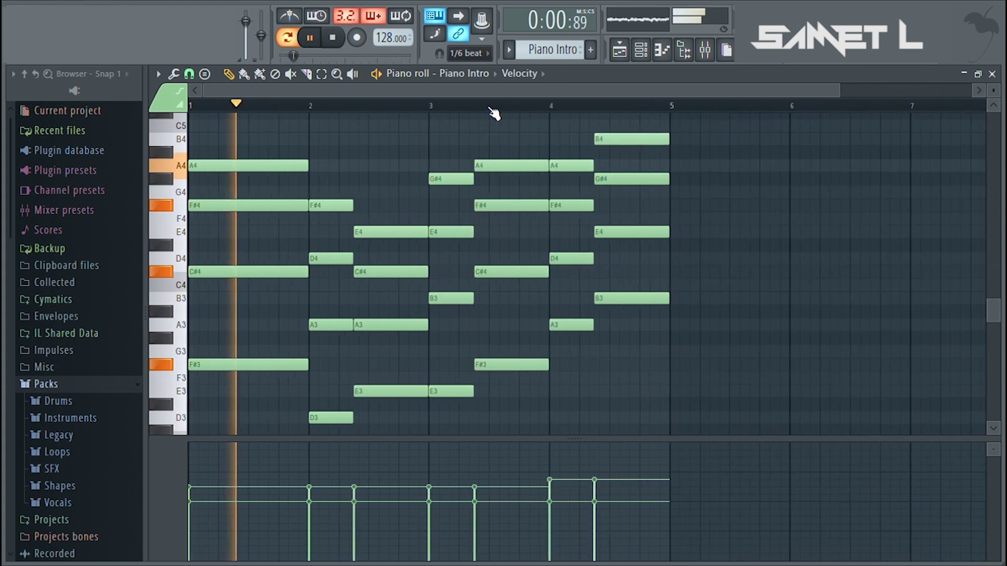
scroll(495, 113, down, 1)
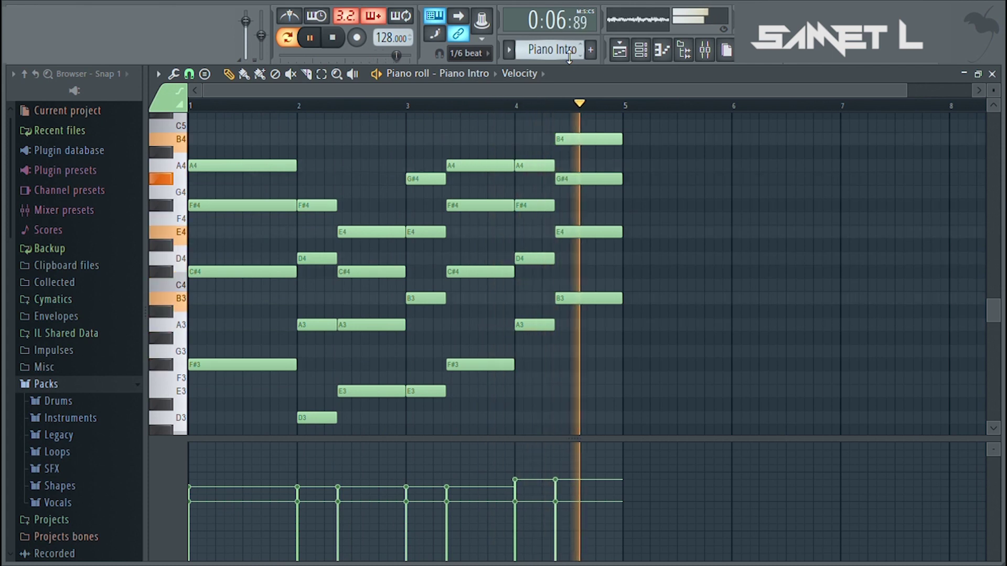
Step: Compare the chord notes of the Piano Intro 4 and Piano Intro 3 patterns in the piano roll
scroll(569, 49, down, 1)
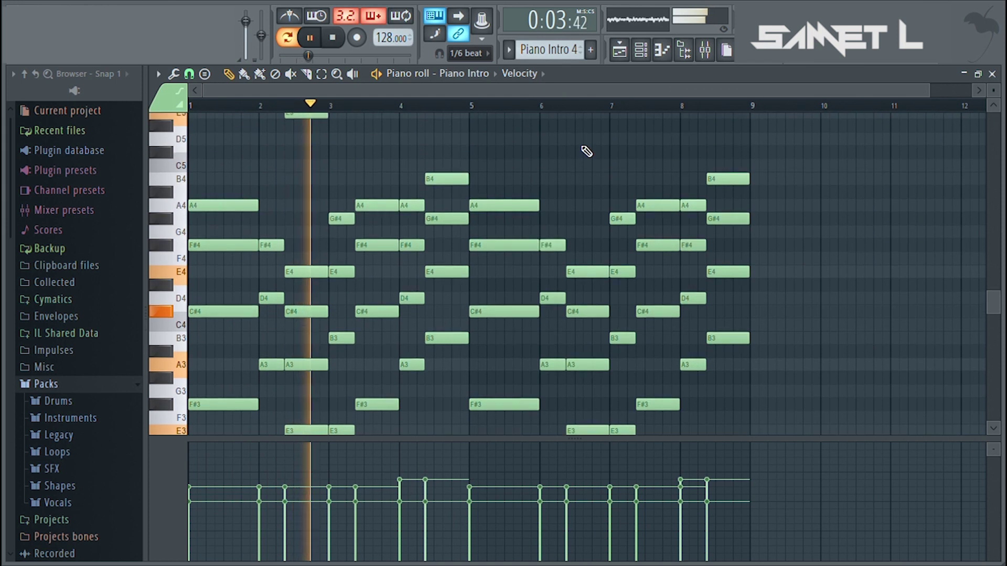
scroll(586, 151, up, 5)
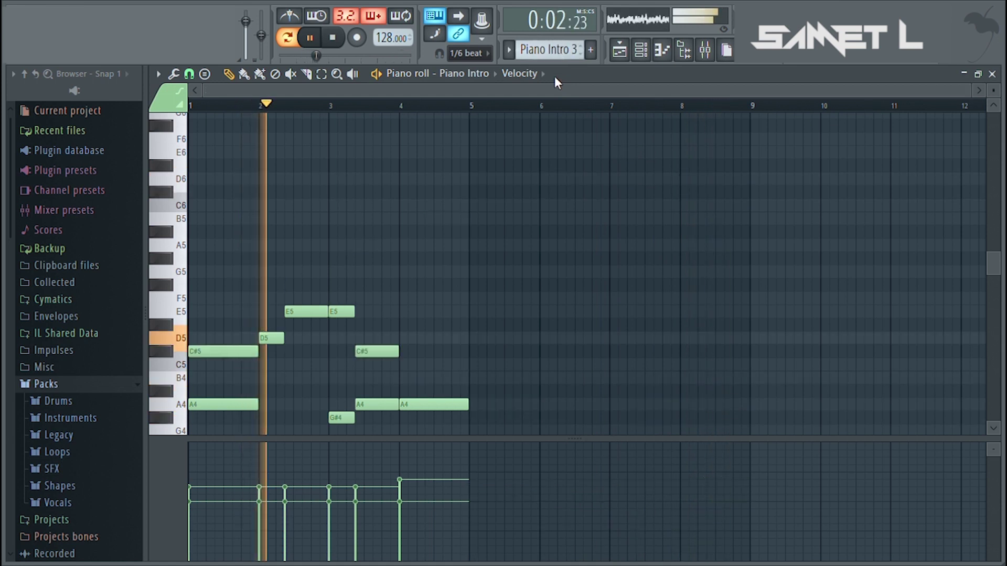
scroll(531, 153, down, 6)
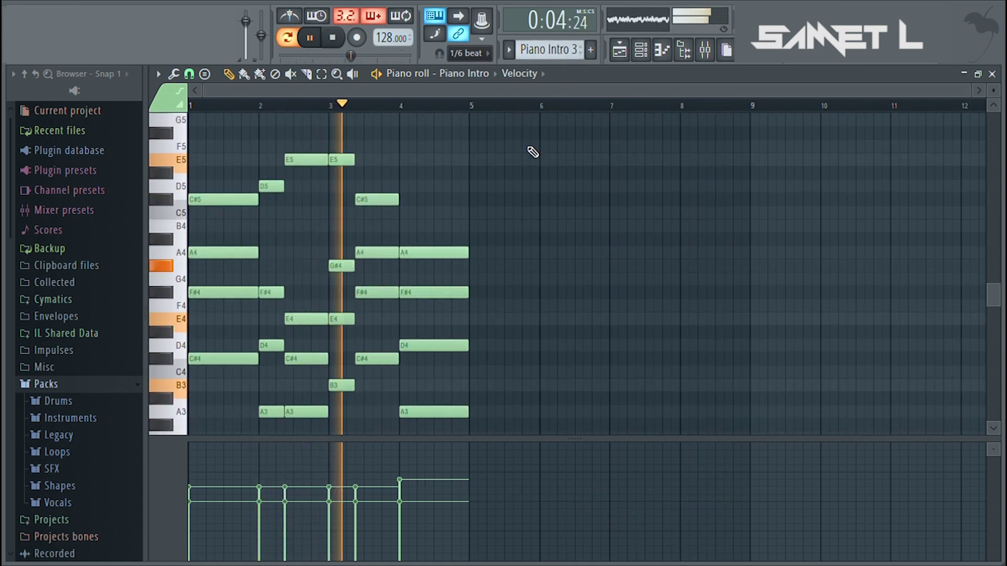
scroll(532, 152, down, 6)
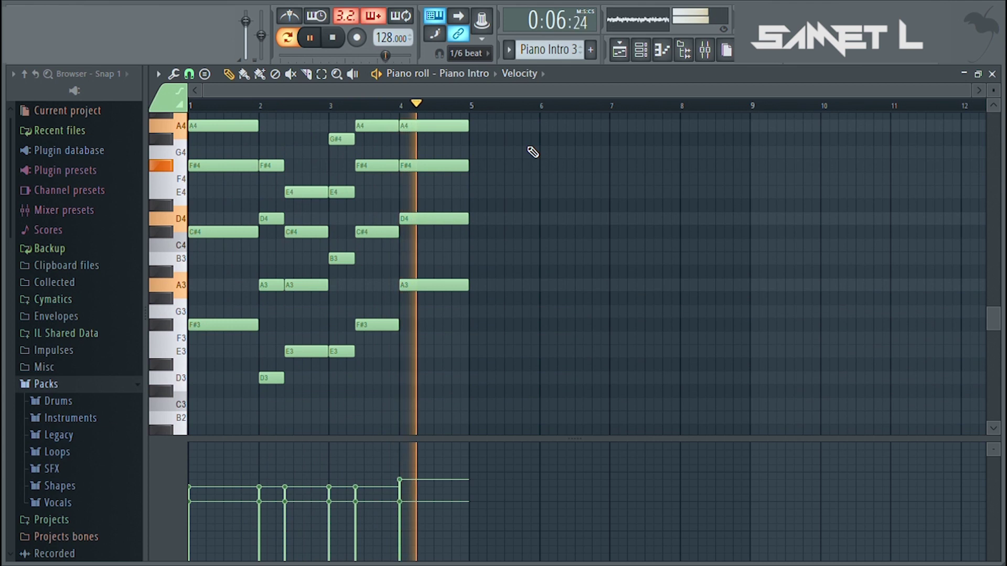
scroll(533, 151, up, 3)
Step: Stop playback, audition the Tamb pattern and examine the Tamb channel's notes in the piano roll
key(space)
scroll(552, 58, up, 3)
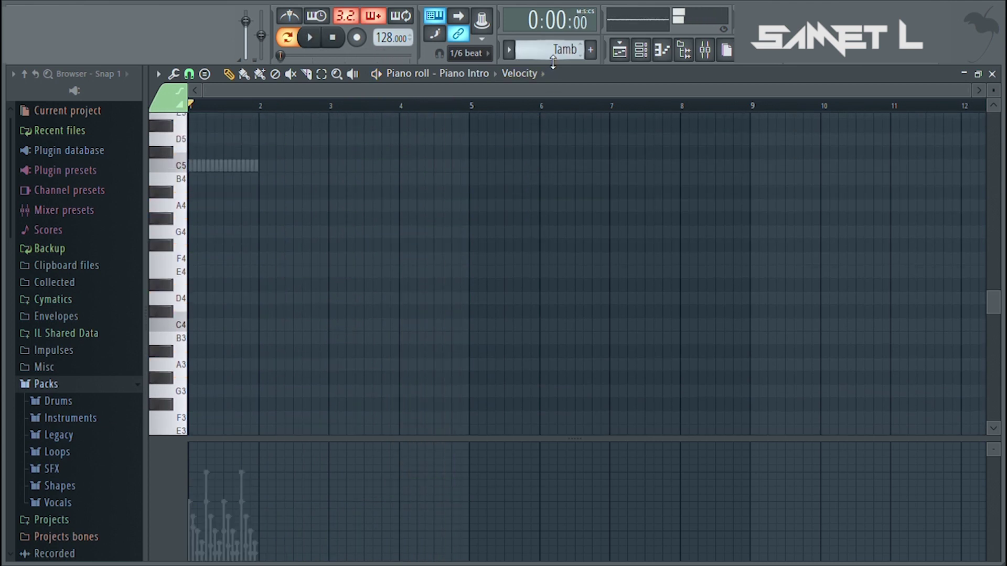
scroll(553, 57, up, 1)
scroll(560, 61, down, 1)
key(space)
key(space)
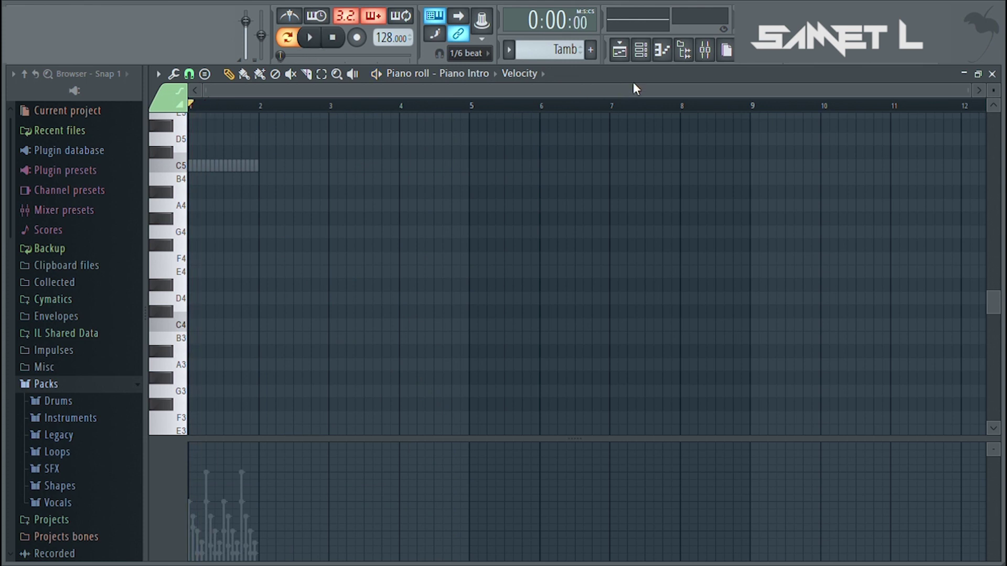
click(642, 52)
scroll(874, 248, down, 5)
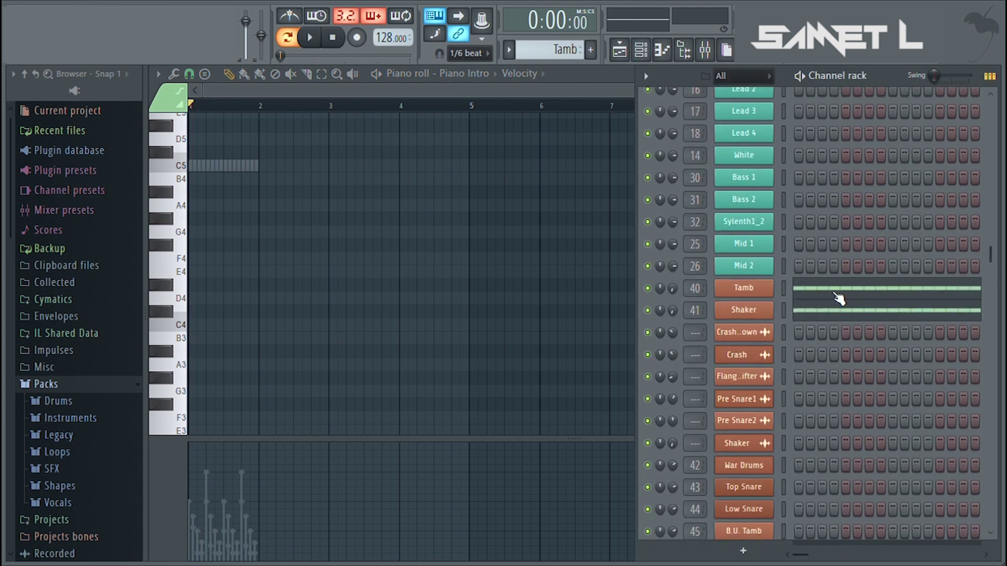
click(830, 299)
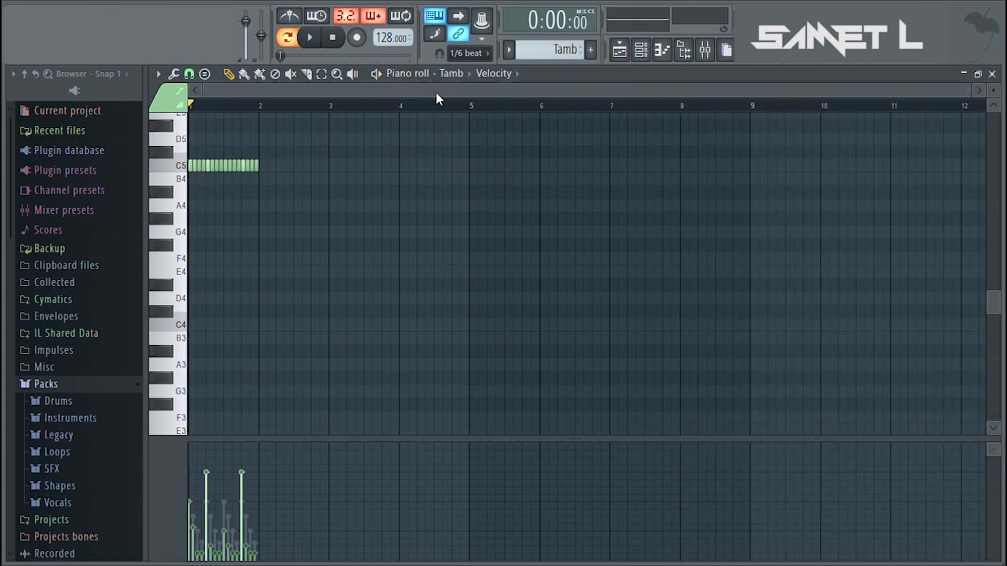
Step: Play the Pad Intro pattern and inspect the Sylenth1 settings of the Pad Intro 1 channel
scroll(431, 103, up, 2)
scroll(429, 107, up, 2)
scroll(562, 52, up, 3)
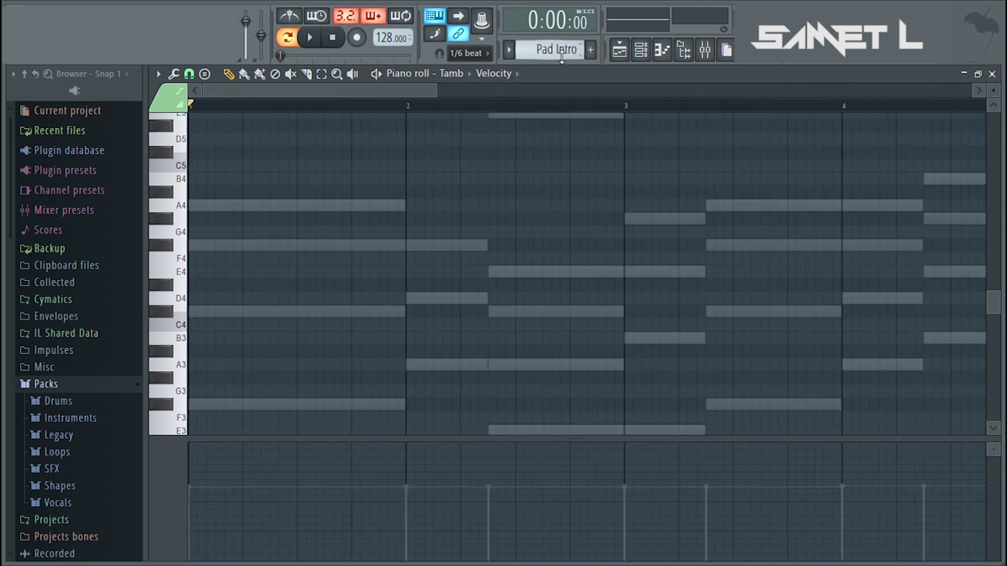
key(space)
click(641, 50)
scroll(839, 189, up, 5)
click(749, 158)
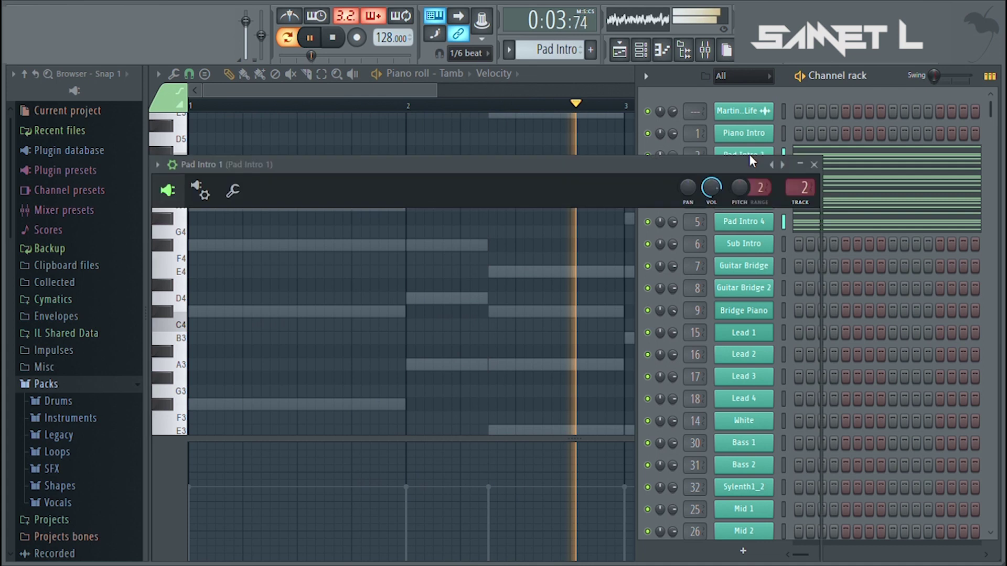
drag(676, 169, 694, 103)
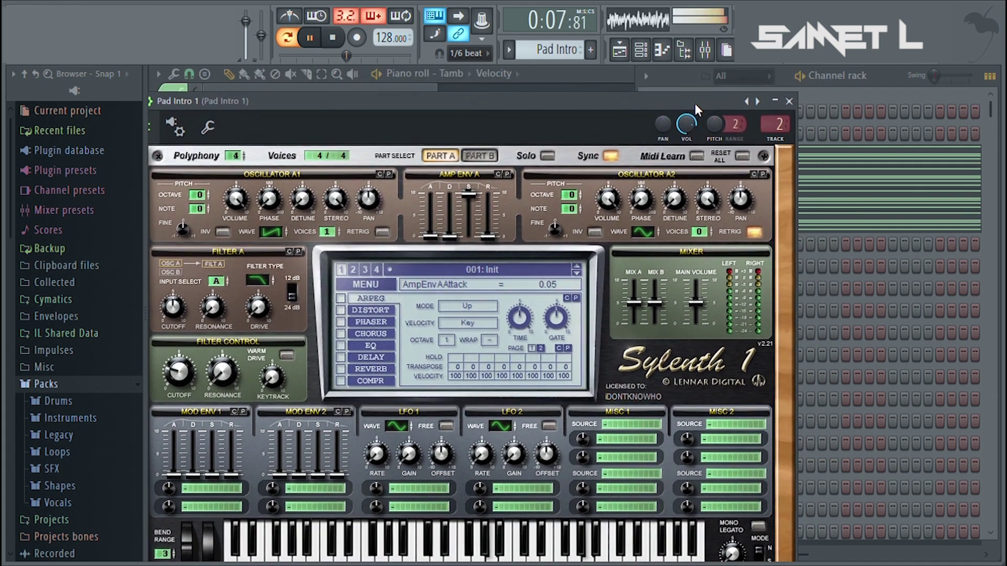
click(789, 102)
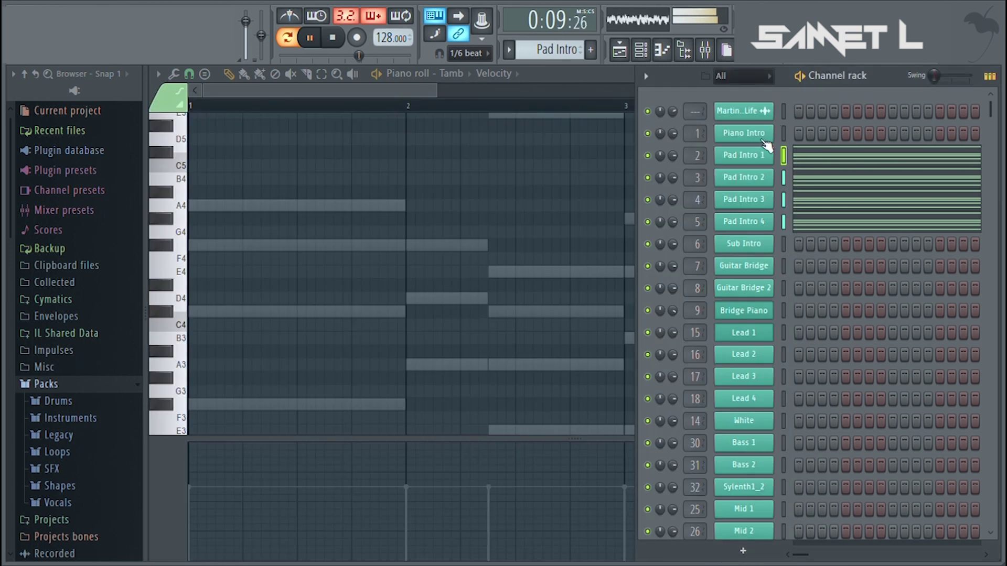
Step: Inspect the Nexus presets of the Pad Intro 2, Pad Intro 3 and Pad Intro 4 channels in turn
click(756, 178)
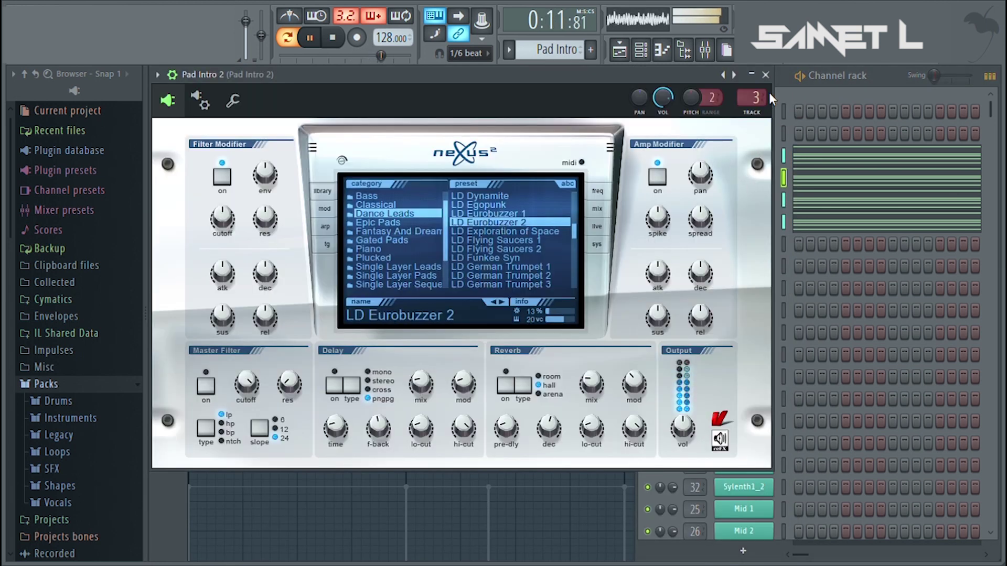
click(766, 75)
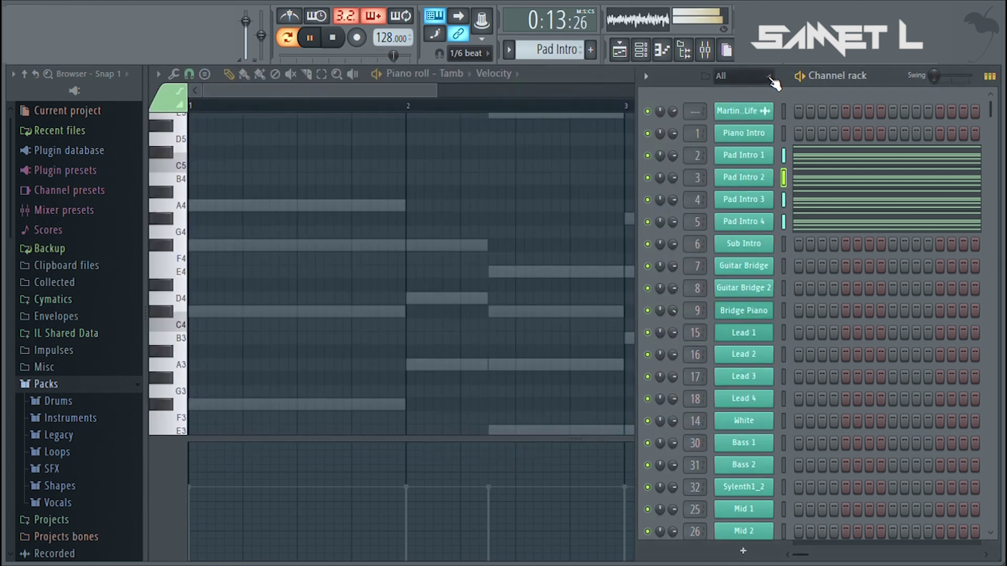
click(757, 205)
drag(687, 198, 690, 118)
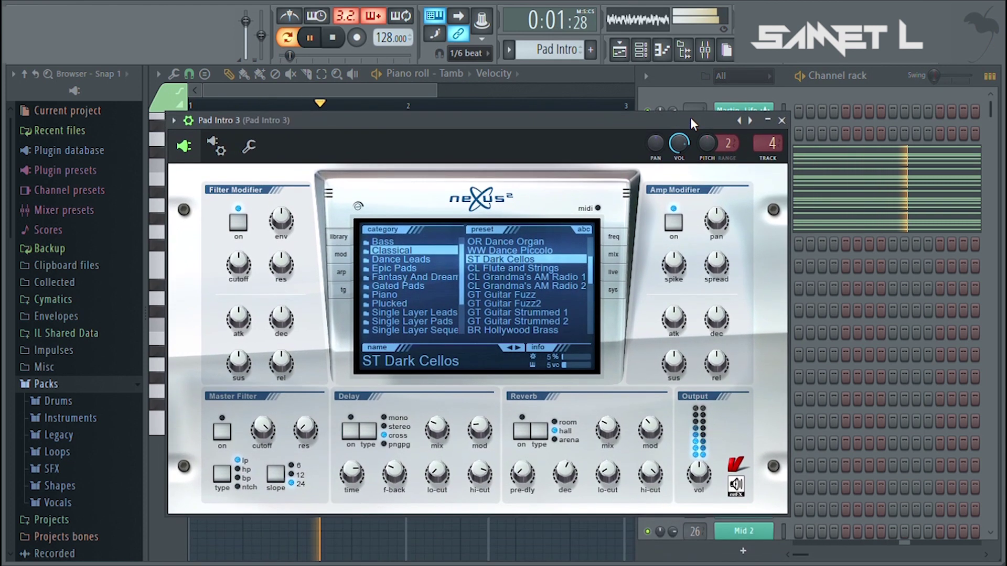
click(782, 121)
click(759, 229)
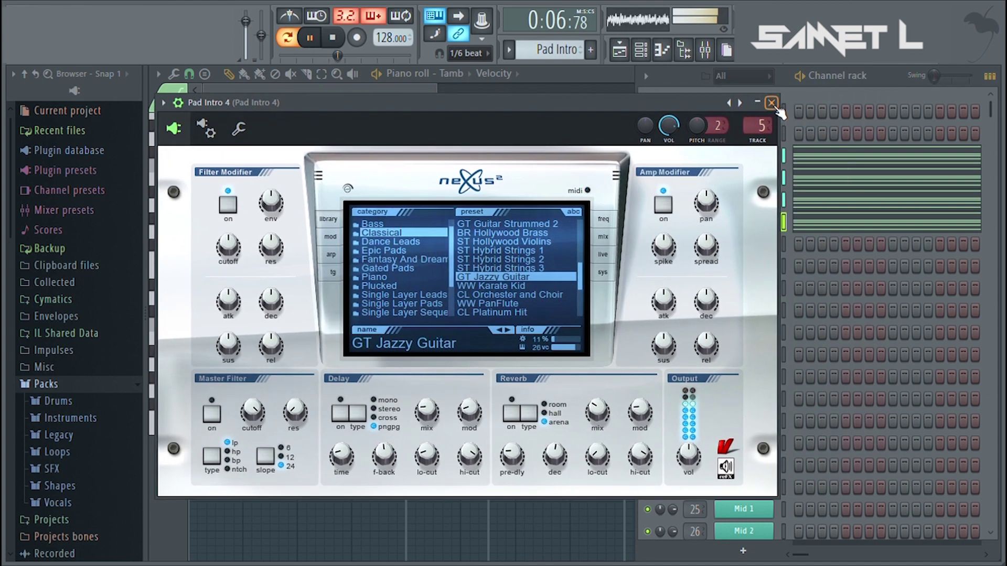
click(777, 107)
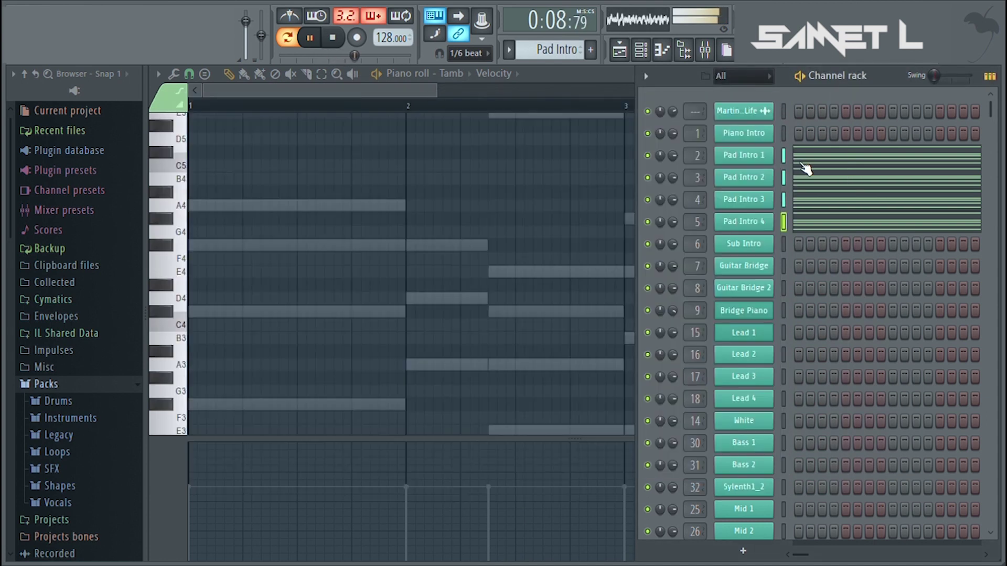
Step: Open the Pad Intro 1 channel's piano roll and examine its upper and lower chord notes
click(800, 163)
scroll(587, 138, up, 3)
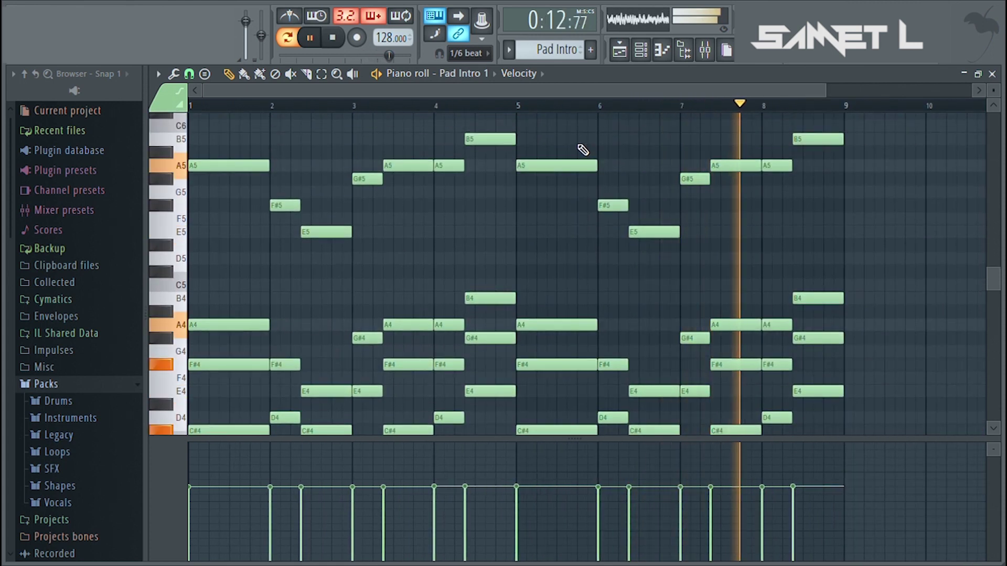
scroll(583, 151, down, 6)
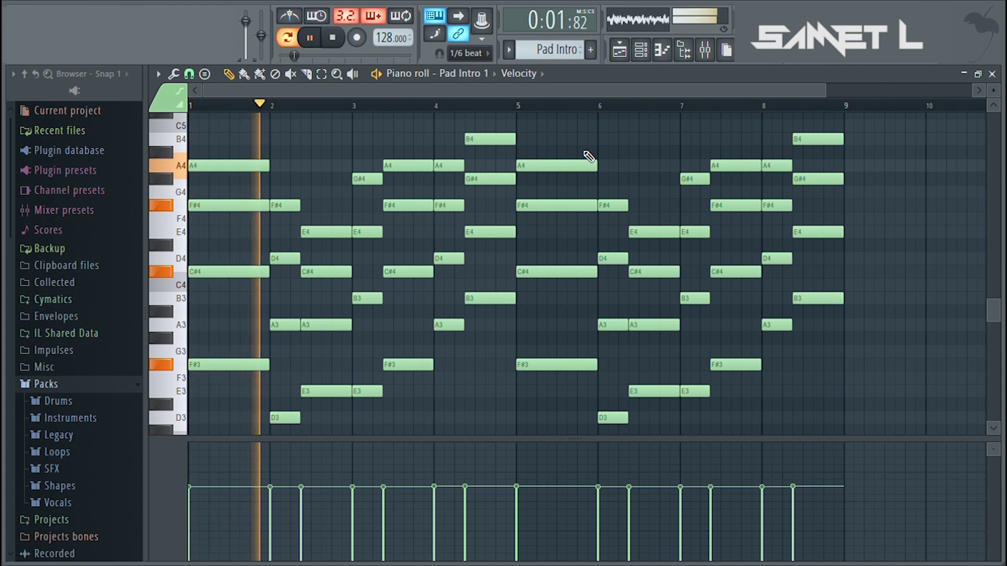
scroll(589, 156, up, 3)
Step: Switch to the Sub Intro pattern and inspect the instrument preset of the Sub Intro channel
scroll(569, 53, down, 1)
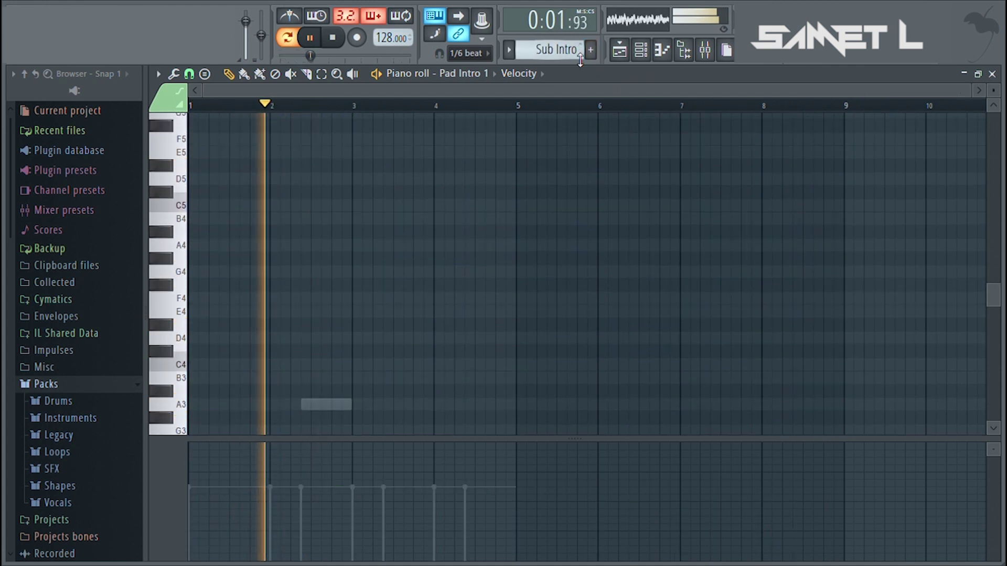
click(661, 51)
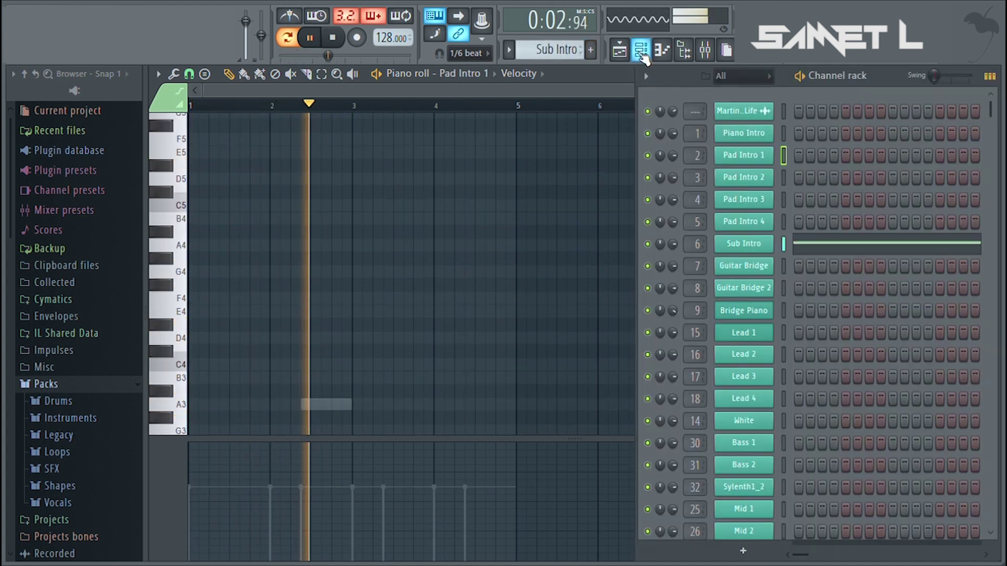
click(762, 243)
drag(593, 142, 598, 96)
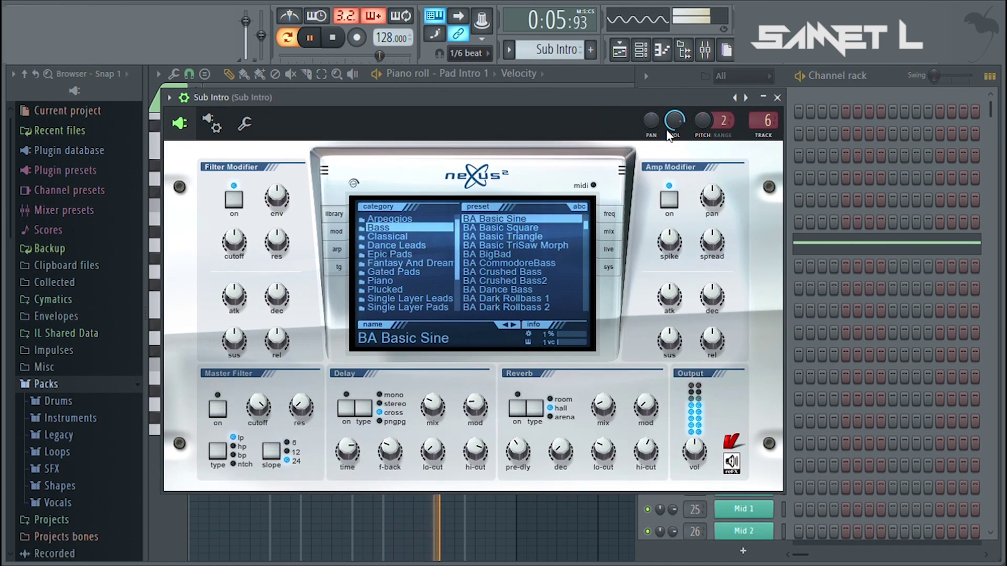
click(781, 98)
Step: Open the Sub Intro channel's piano roll and examine its bass notes
key(F7)
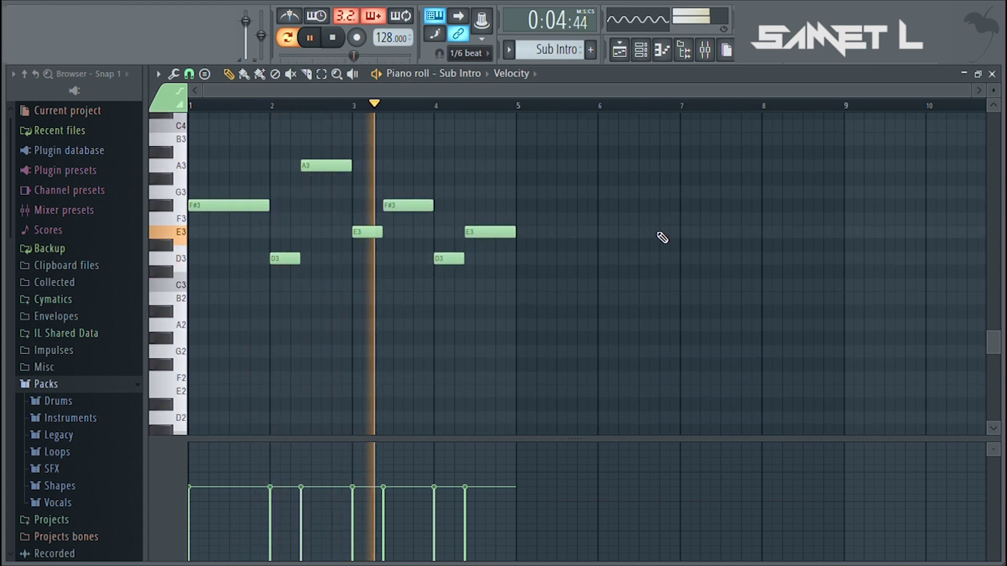
scroll(662, 237, up, 1)
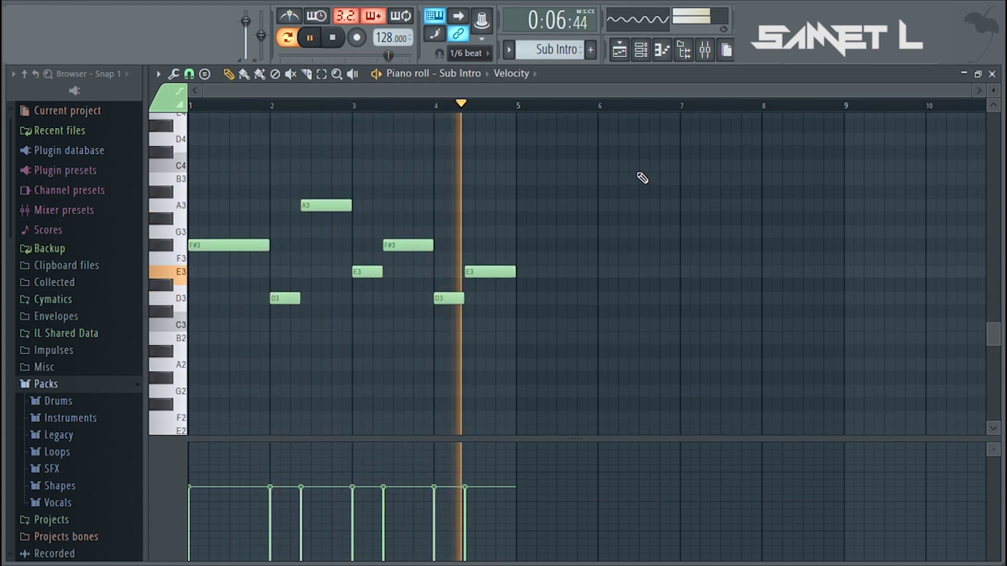
scroll(641, 178, up, 1)
Step: Show the Channel rack and switch to the Sub Intro 2 pattern to view its notes
click(641, 50)
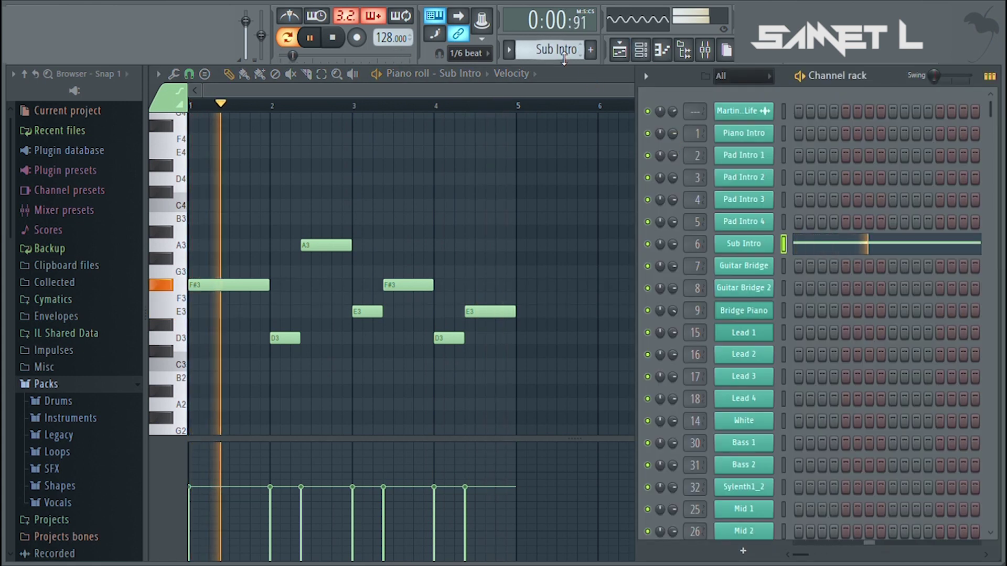
scroll(563, 58, down, 1)
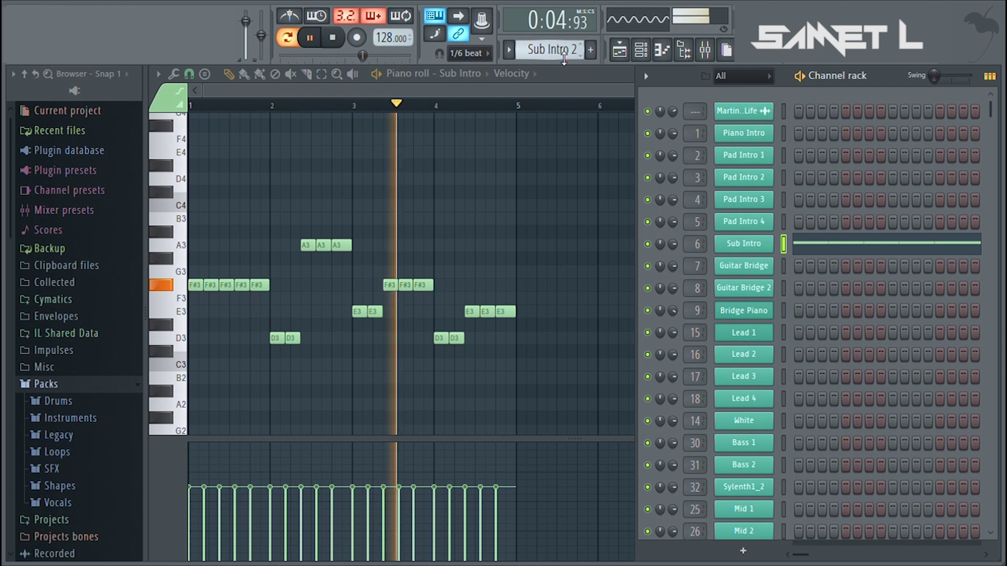
Step: Switch to the Bridge Guitar pattern and inspect the instrument preset of the Guitar Bridge channel
scroll(564, 57, down, 1)
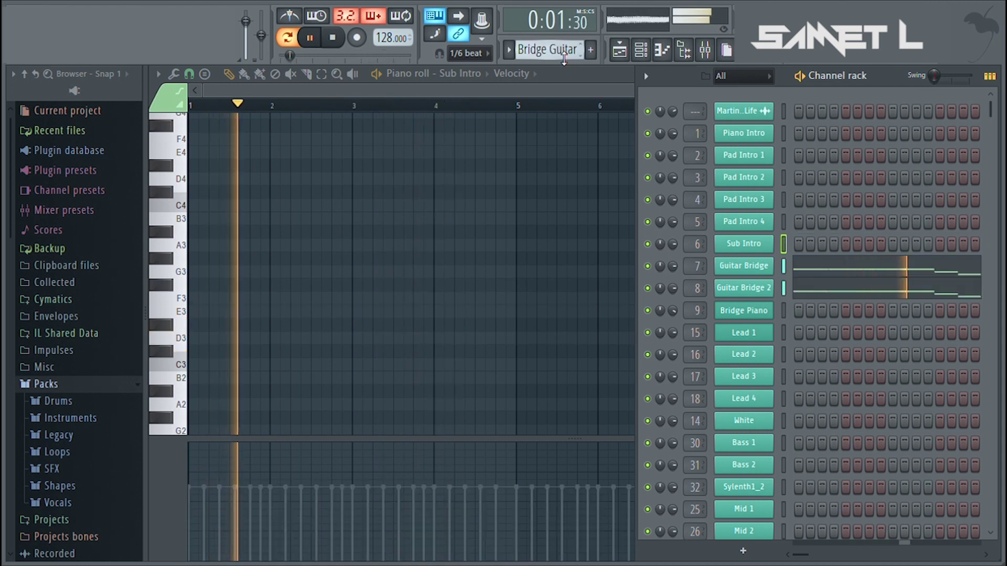
click(753, 272)
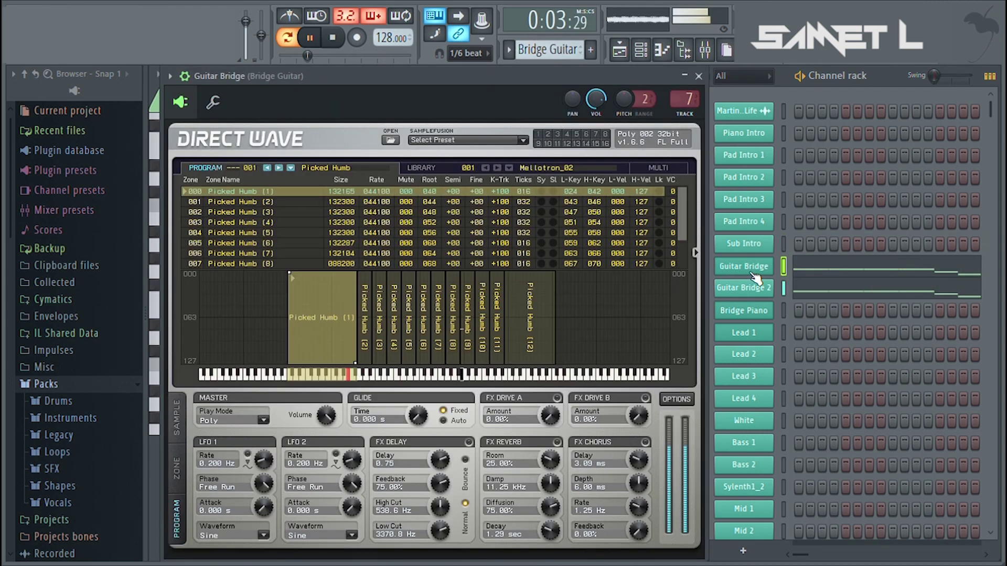
drag(468, 83, 471, 82)
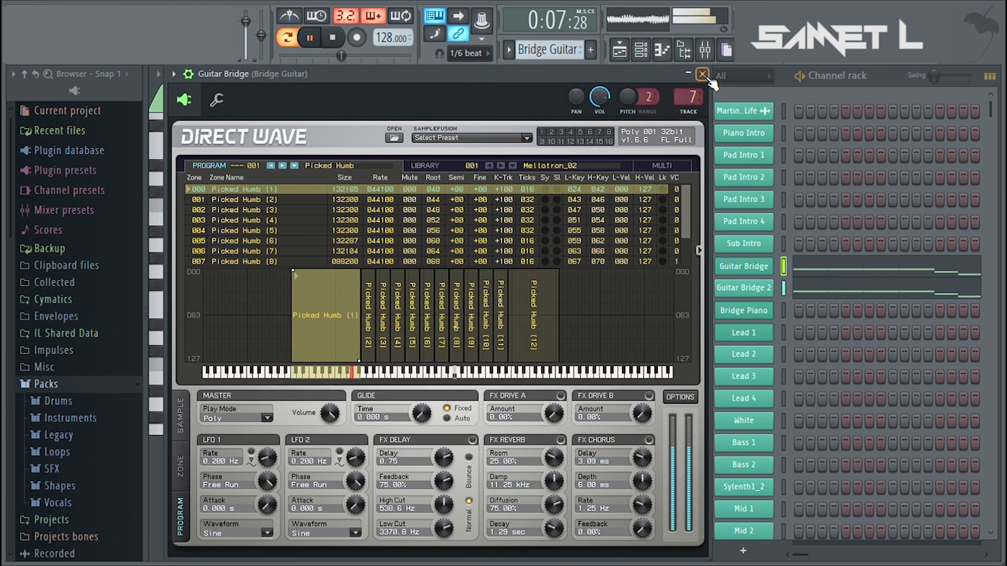
Step: Inspect the instrument preset of the Guitar Bridge 2 channel and close its window
click(753, 287)
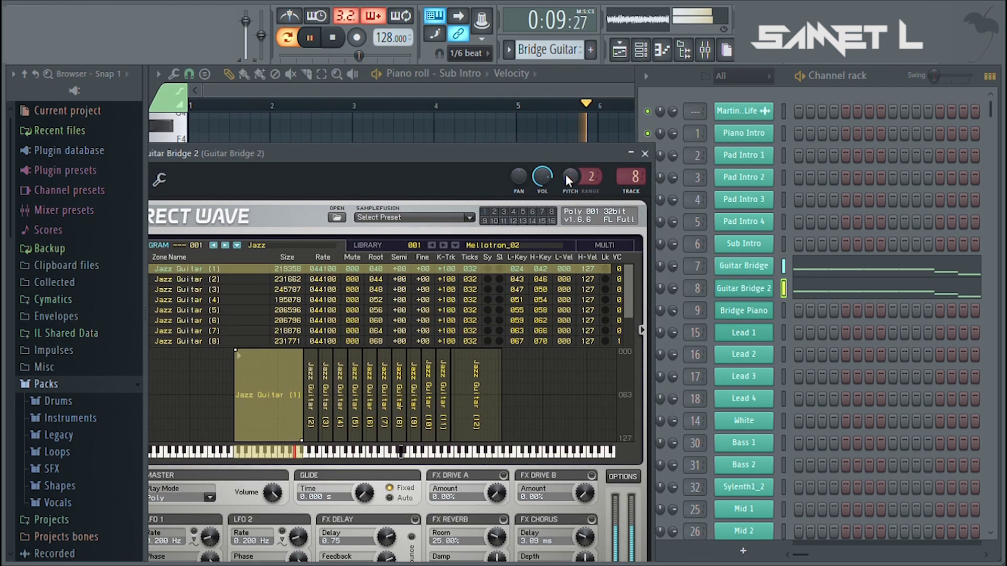
drag(525, 146, 570, 69)
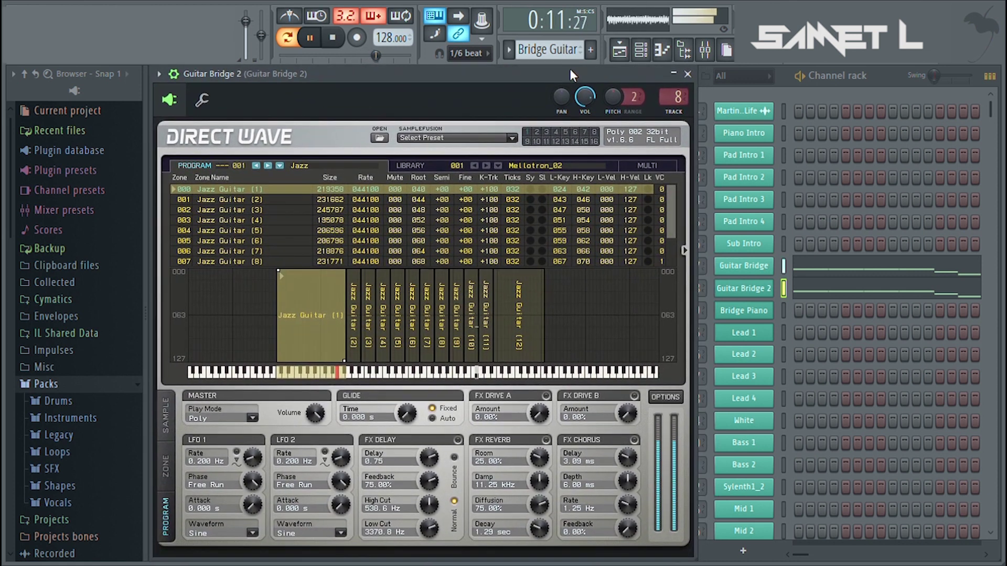
click(687, 74)
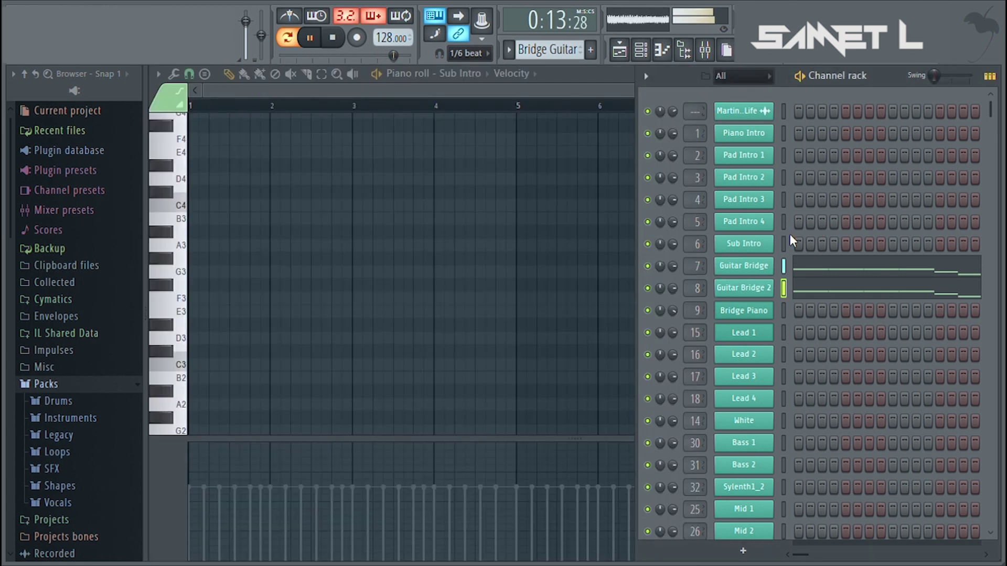
Step: Open the Guitar Bridge channel's piano roll and examine its melody notes
click(818, 268)
scroll(591, 232, up, 8)
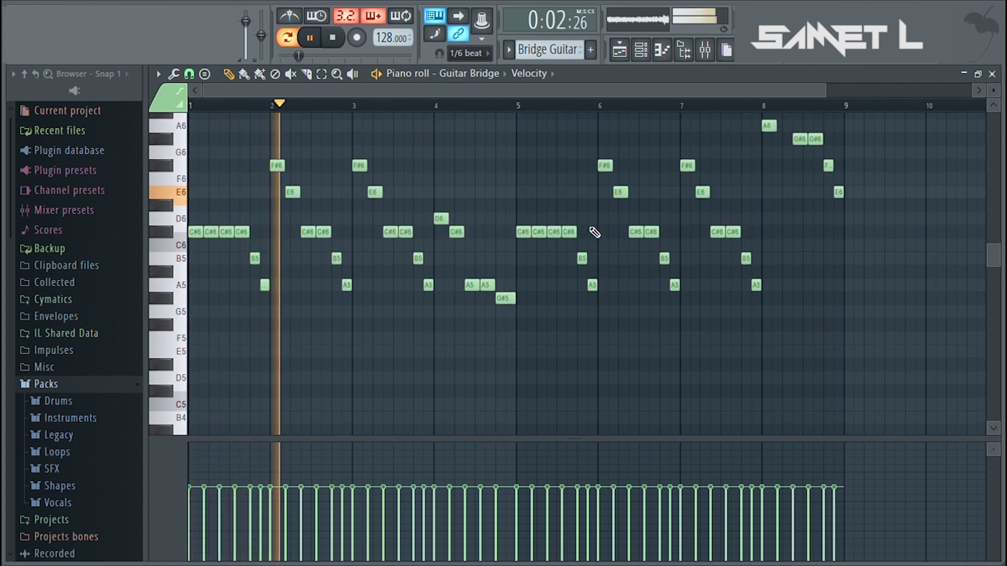
scroll(594, 232, up, 1)
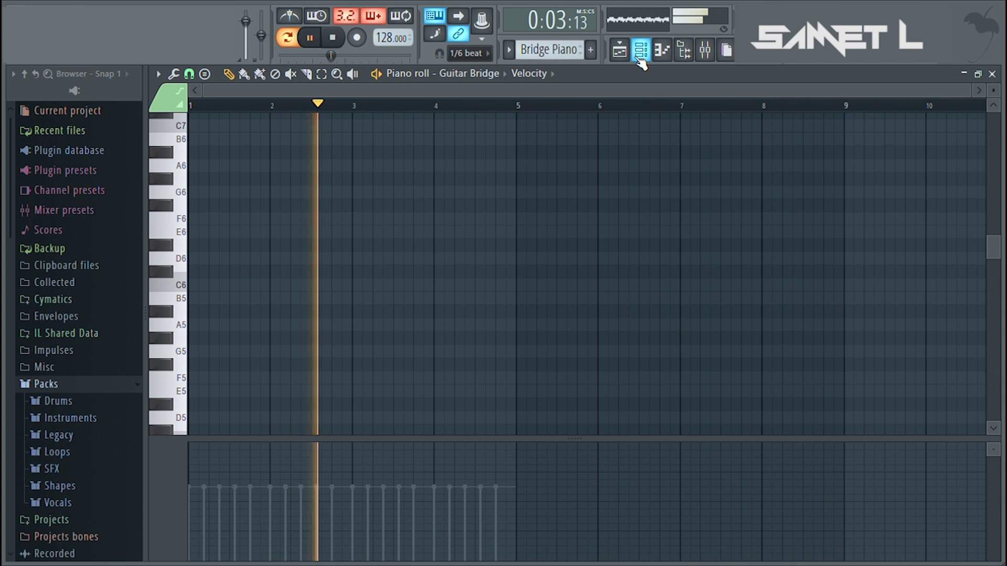
Step: In the Bridge Piano pattern, examine the Bridge Piano channel's notes and inspect its instrument preset
scroll(528, 220, down, 8)
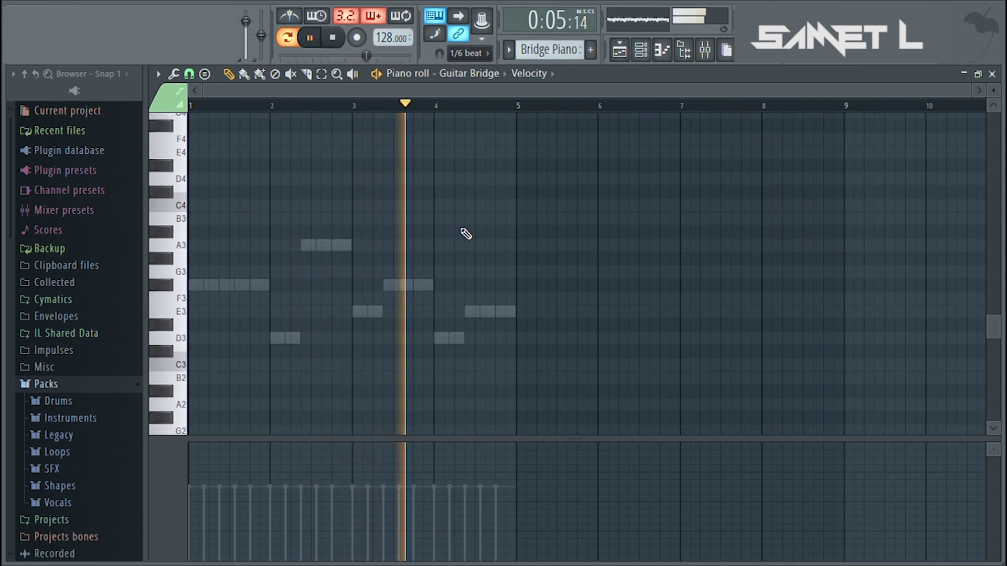
double_click(342, 249)
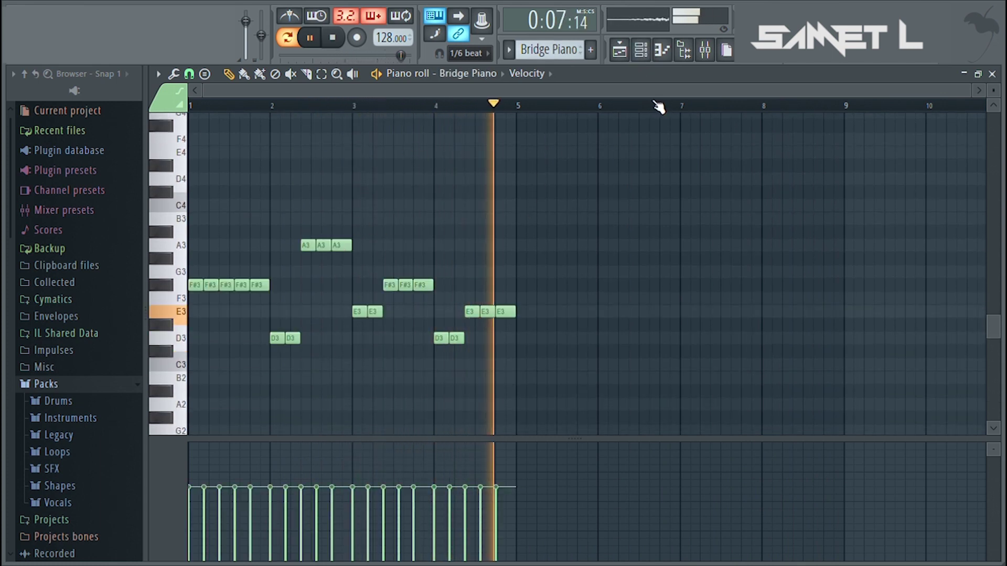
click(640, 50)
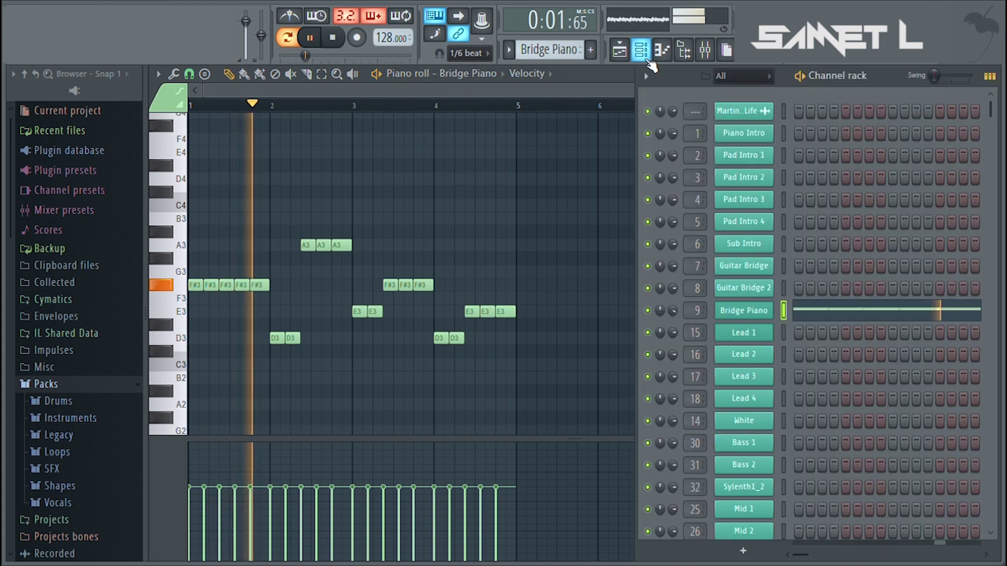
click(755, 312)
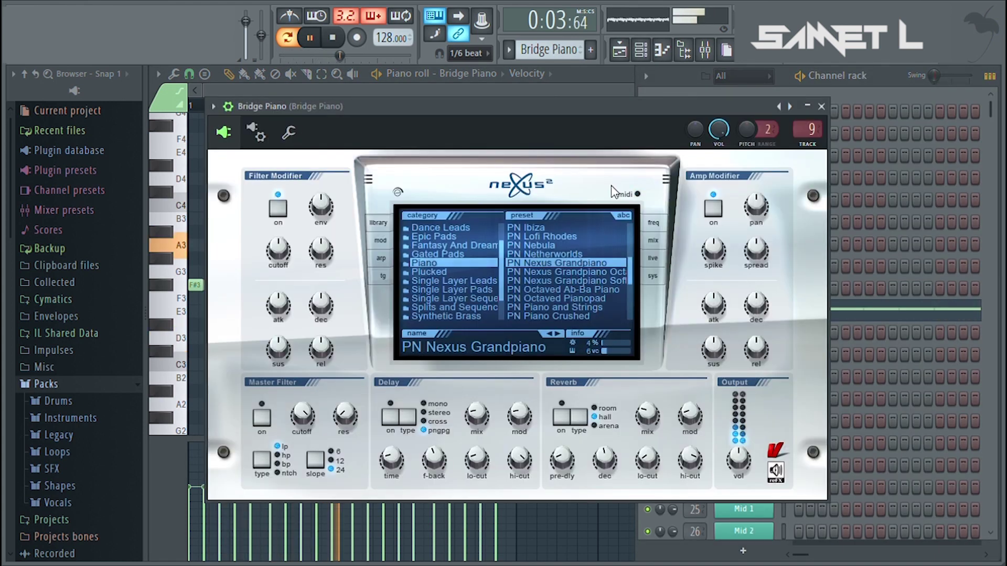
click(821, 107)
Step: Switch to the second Bridge Piano pattern and examine its lower and upper chord notes in the piano roll
scroll(570, 58, down, 1)
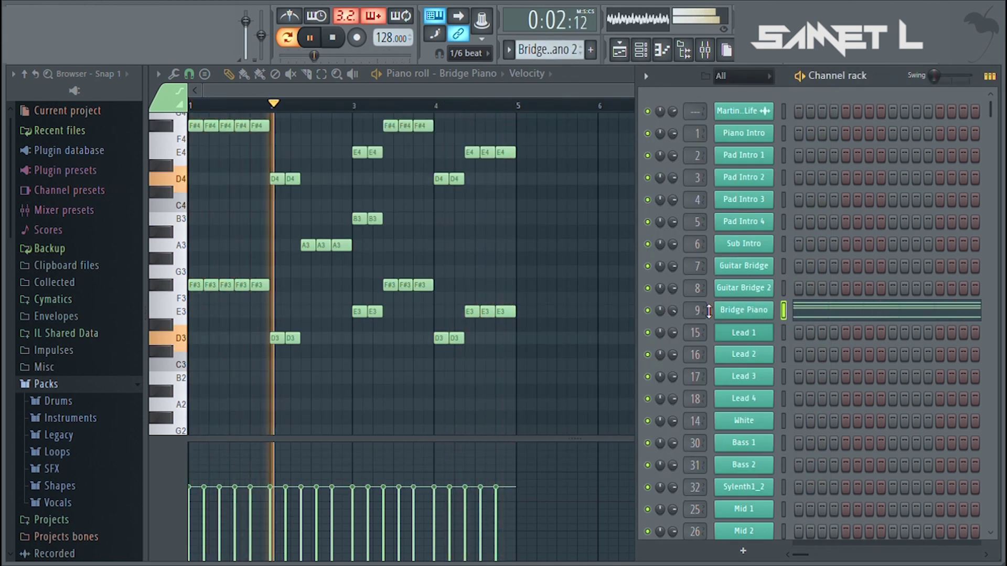
scroll(604, 284, up, 5)
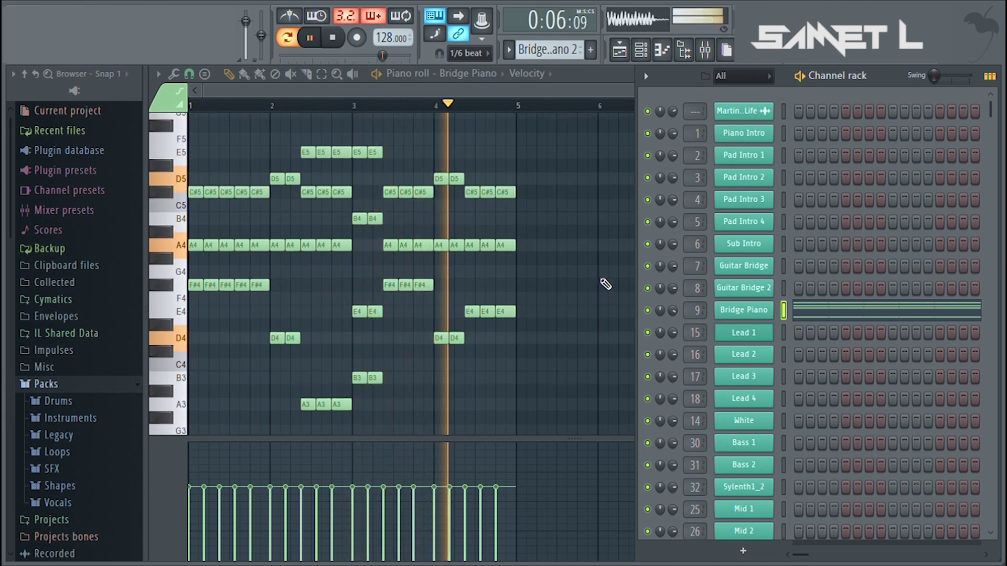
scroll(605, 285, down, 1)
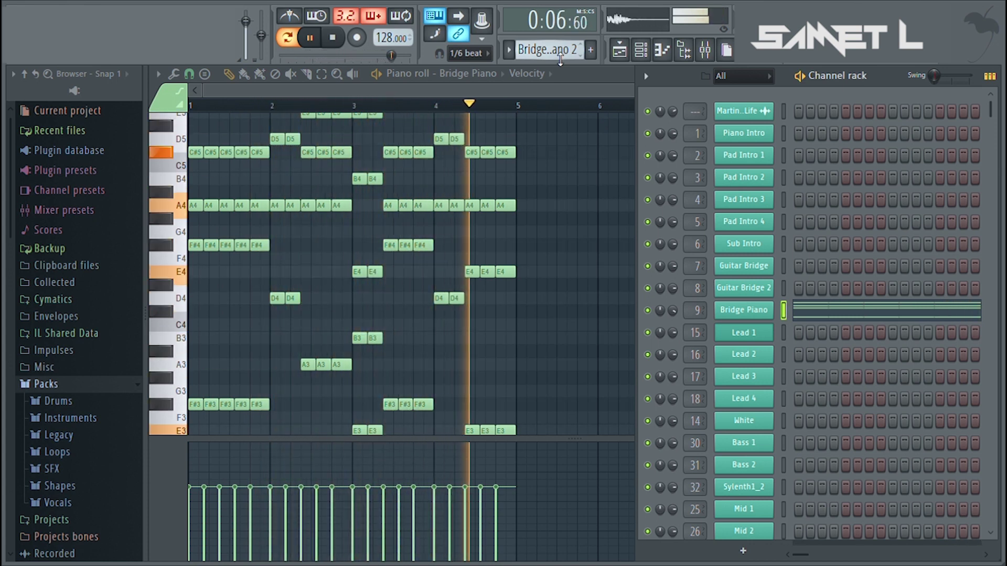
Step: Switch to the Build..Piano pattern and examine the Bridge Piano channel's melody notes through to bar 8
scroll(560, 59, down, 1)
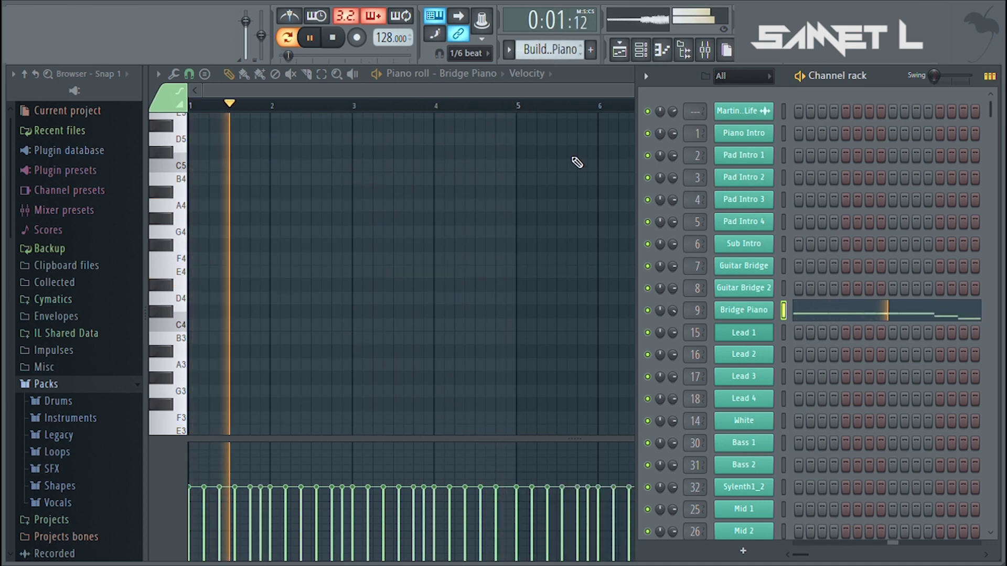
scroll(525, 245, up, 5)
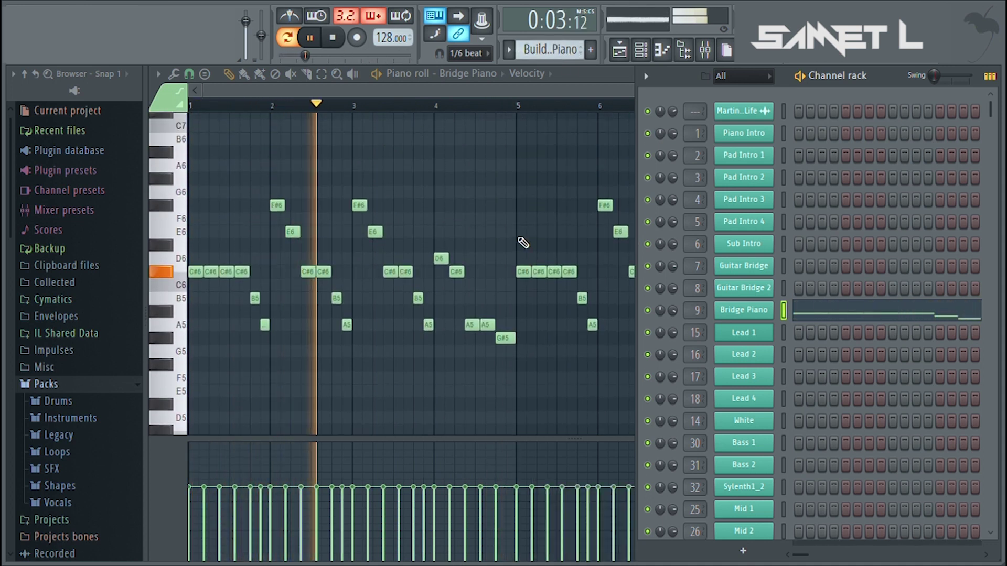
scroll(501, 108, down, 1)
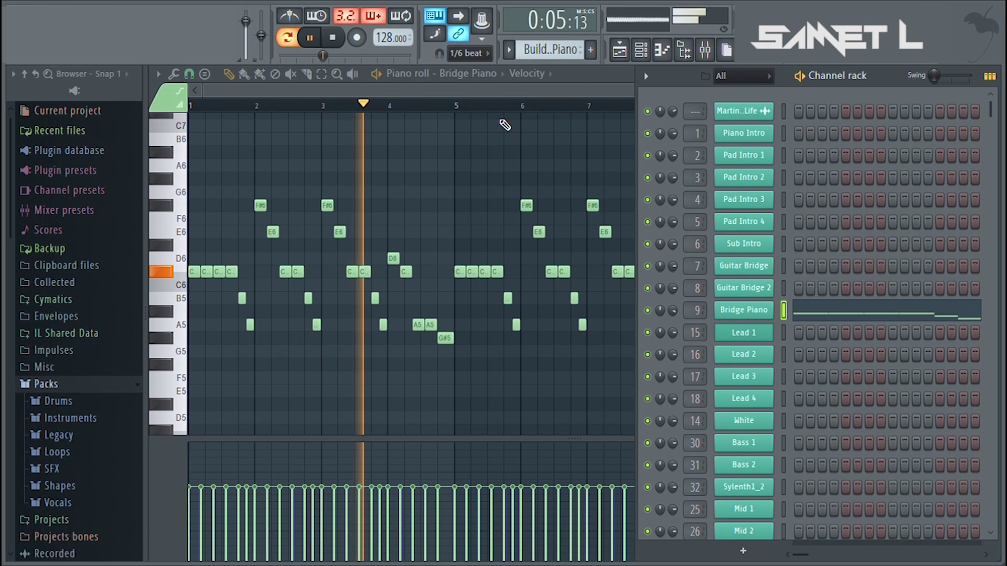
scroll(509, 125, down, 1)
scroll(495, 91, right, 2)
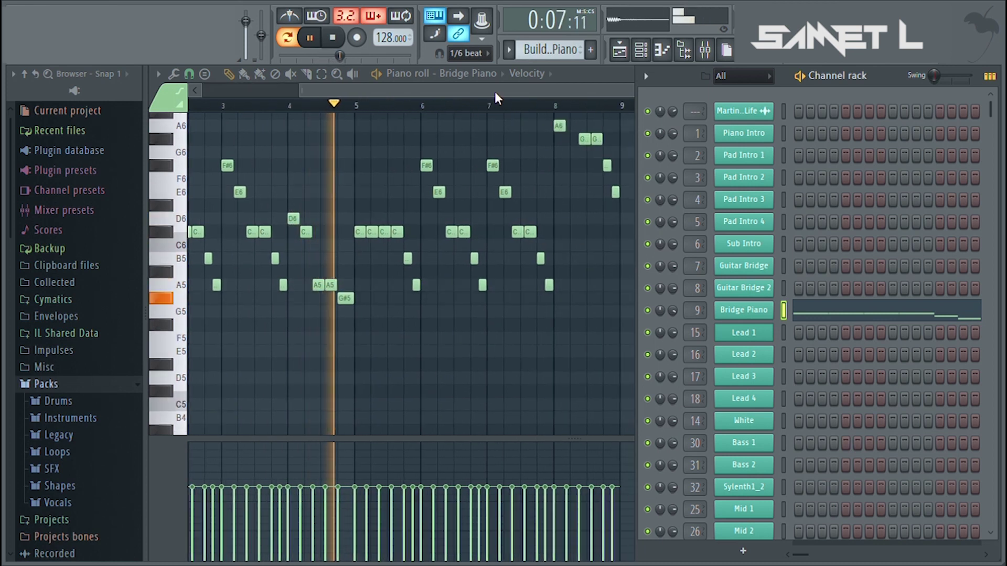
scroll(519, 137, up, 1)
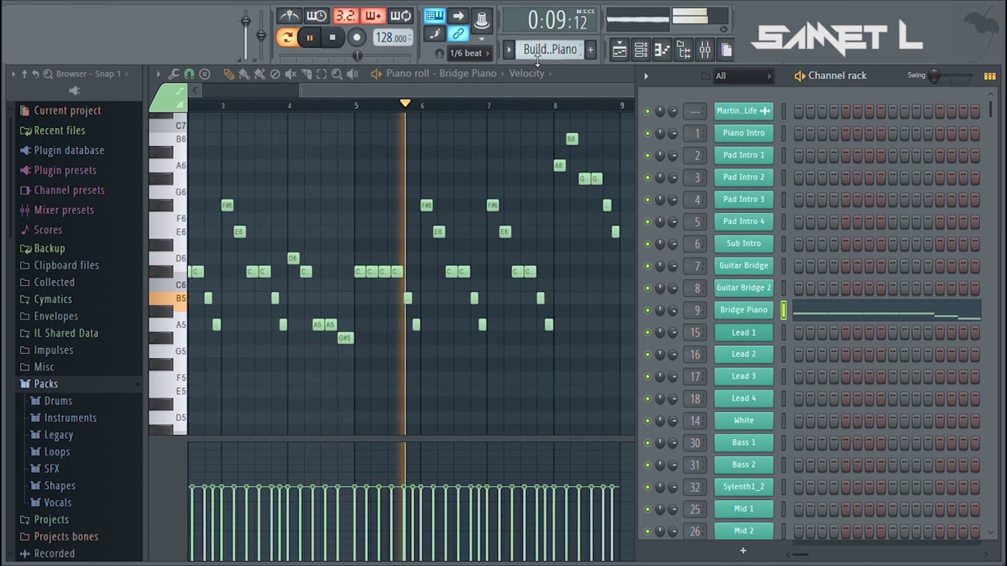
Step: Switch to the War Drums pattern, find the War Drums channel in the Channel rack and inspect its FPC instrument
scroll(565, 59, down, 1)
click(530, 91)
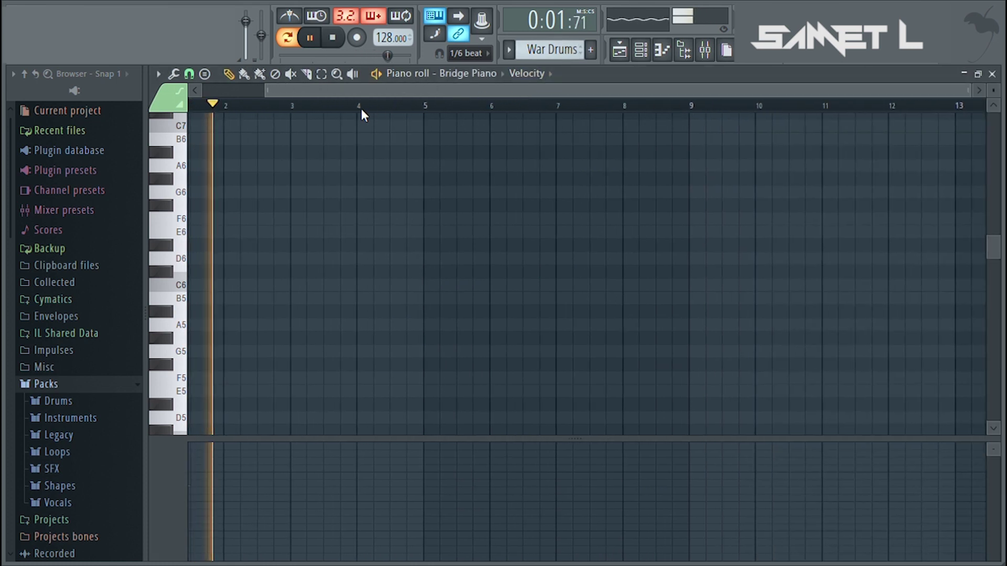
key(F6)
scroll(829, 263, down, 5)
scroll(871, 283, down, 3)
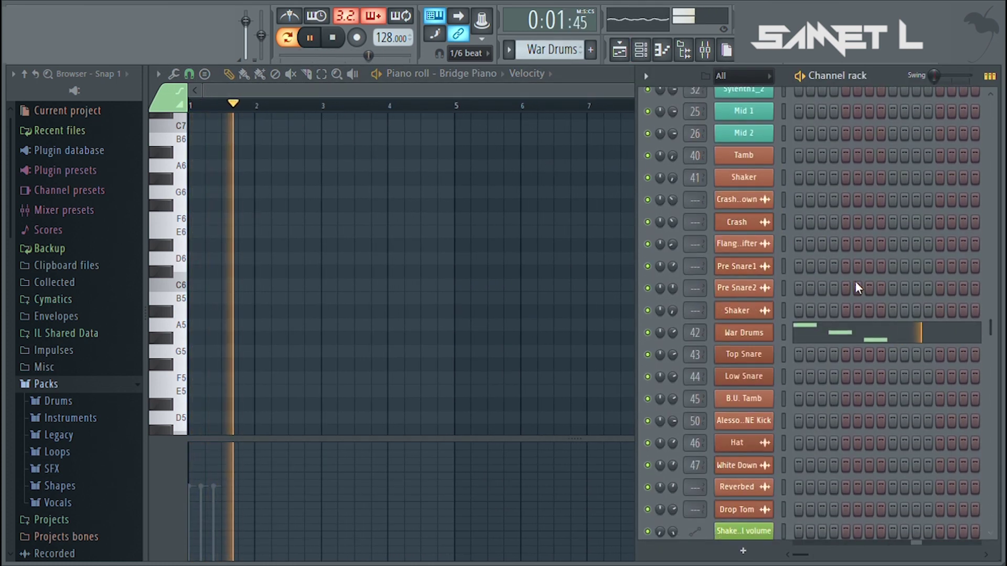
click(757, 336)
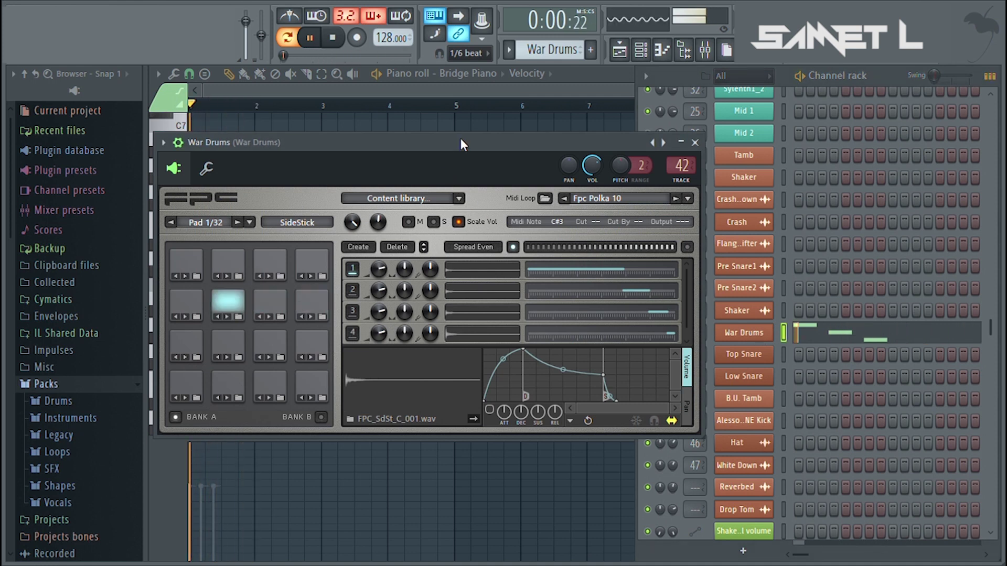
click(695, 143)
Step: Open the War Drums channel's piano roll and examine its tom hits
click(822, 336)
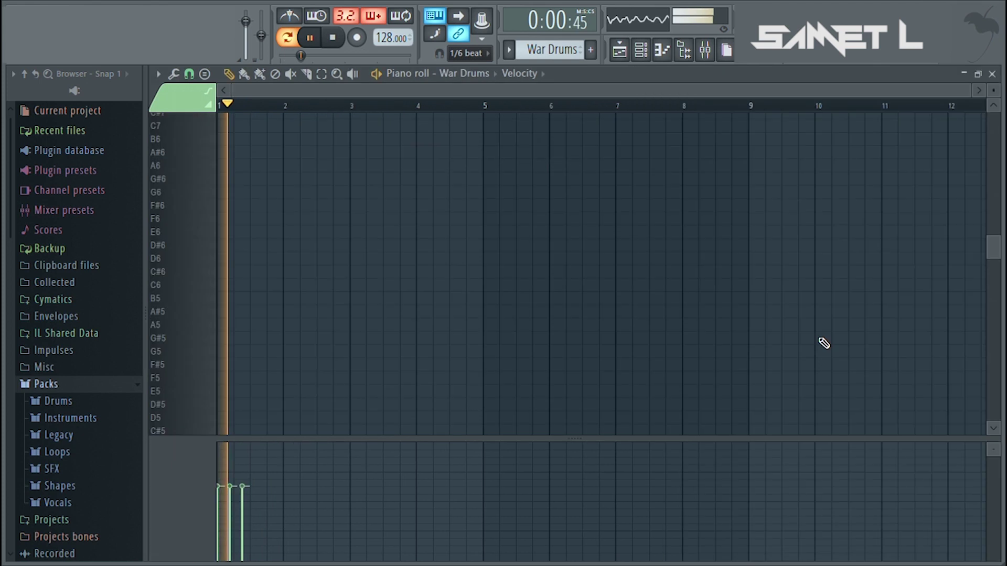
scroll(463, 162, down, 3)
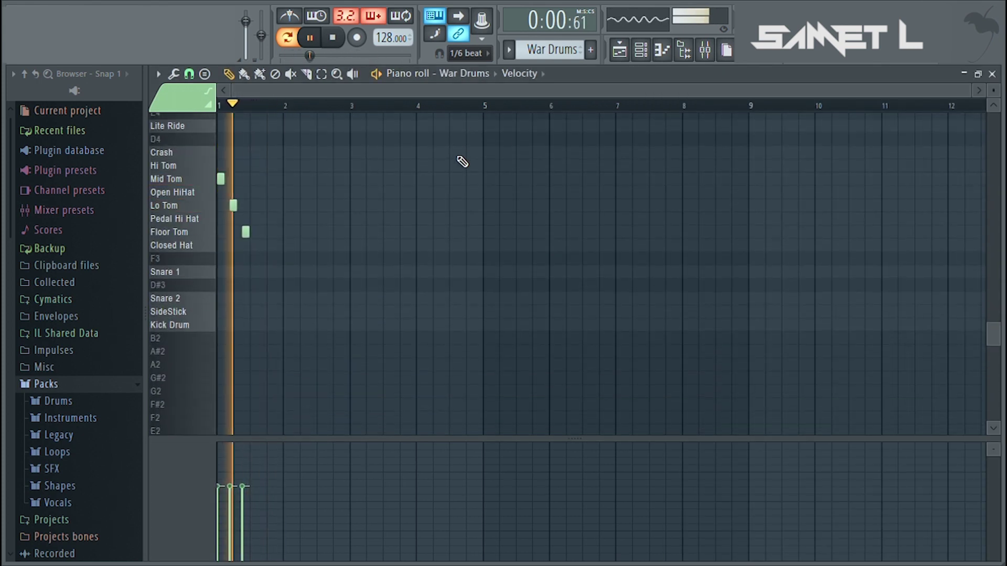
click(628, 54)
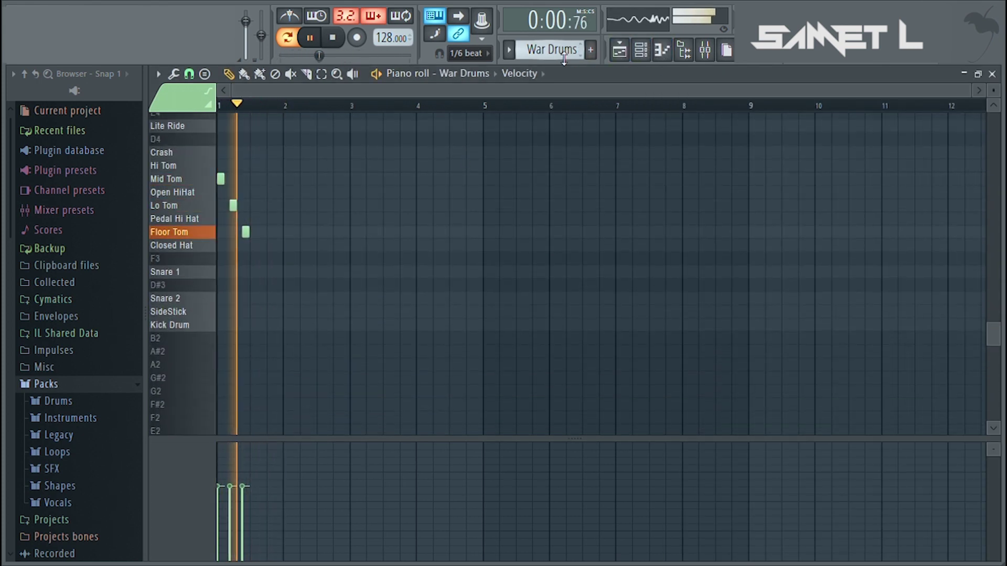
Step: Switch to the Leads pattern and show its channels in the Channel rack beside the Playlist
click(644, 54)
scroll(866, 204, up, 10)
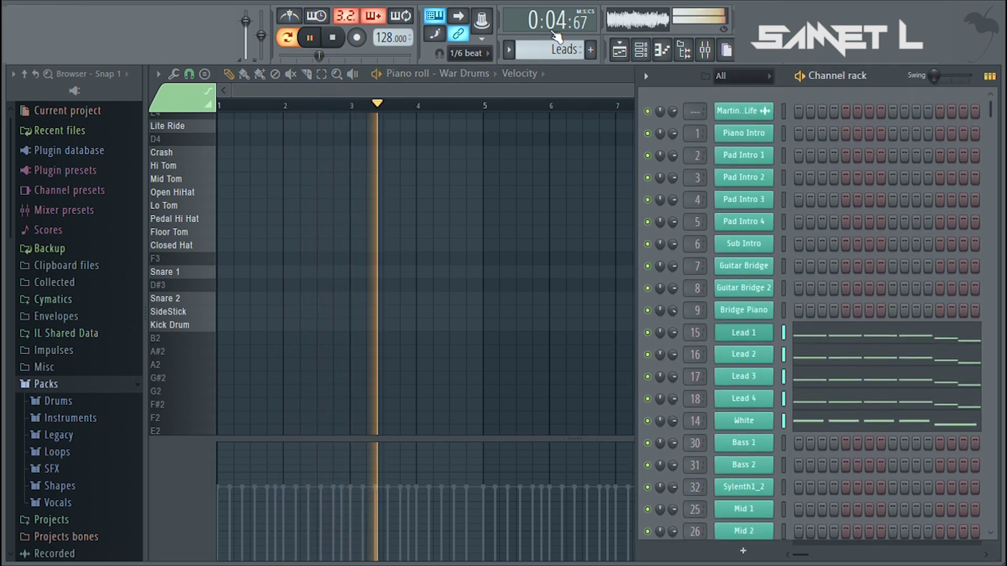
click(641, 49)
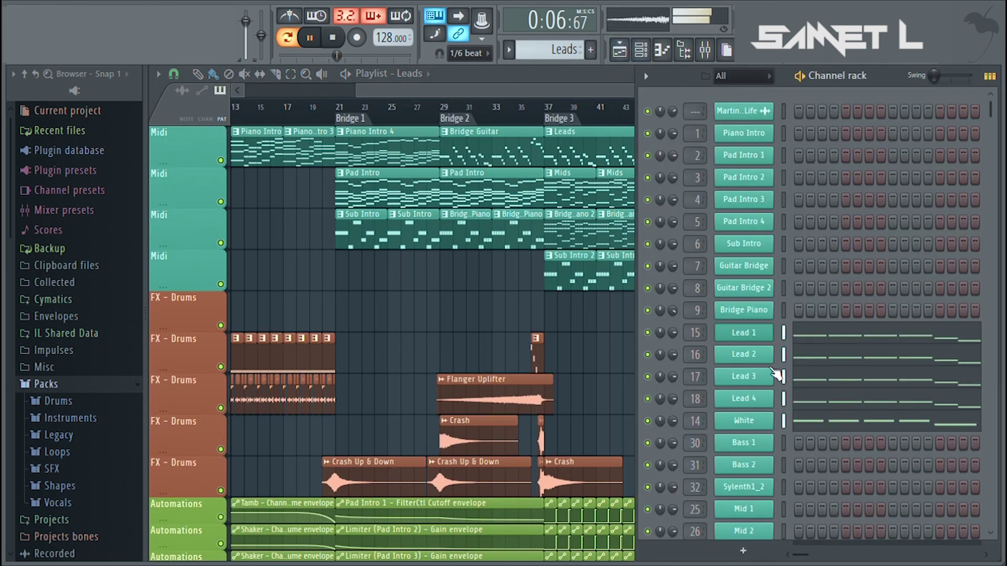
Step: Open the Lead 1 channel and show its Nexus instrument preset
click(755, 339)
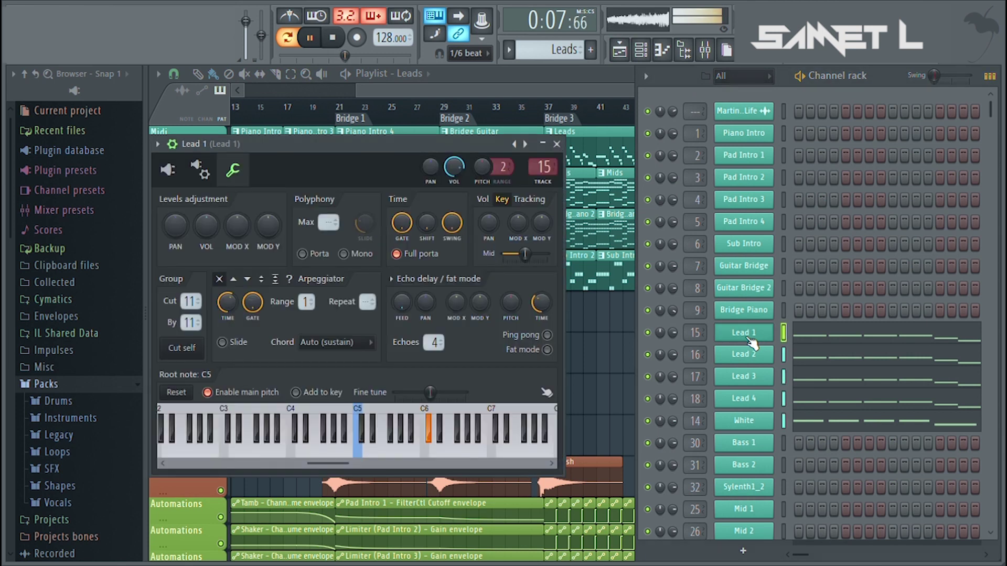
click(169, 171)
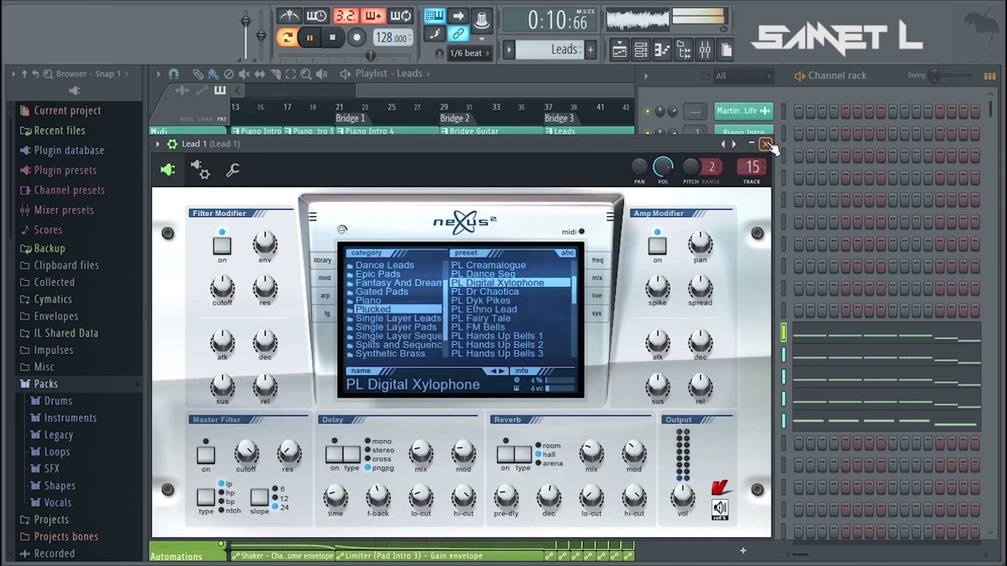
drag(672, 148, 591, 144)
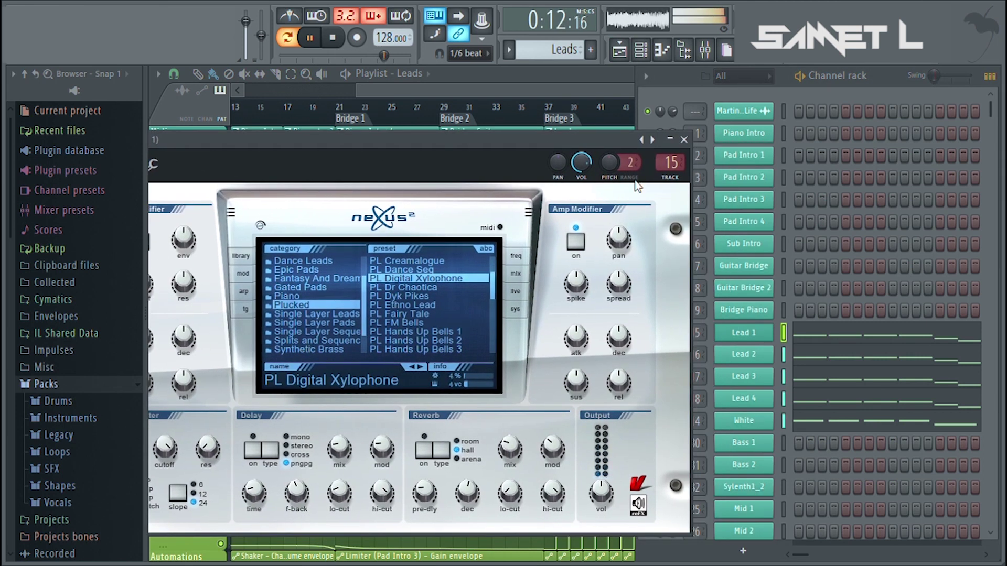
Step: Open the Lead 2 channel and show its Nexus instrument preset
click(754, 355)
click(174, 181)
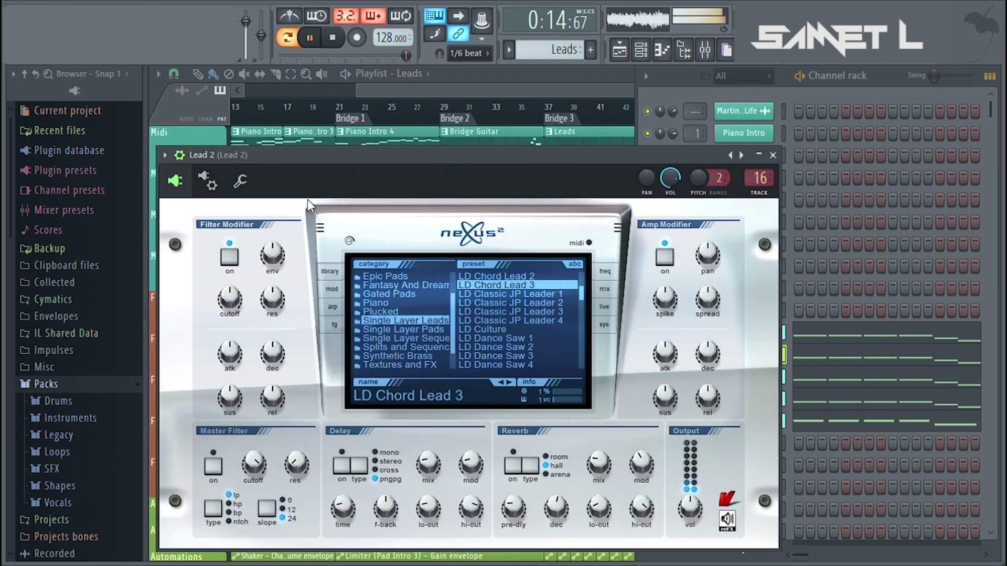
drag(617, 148, 537, 135)
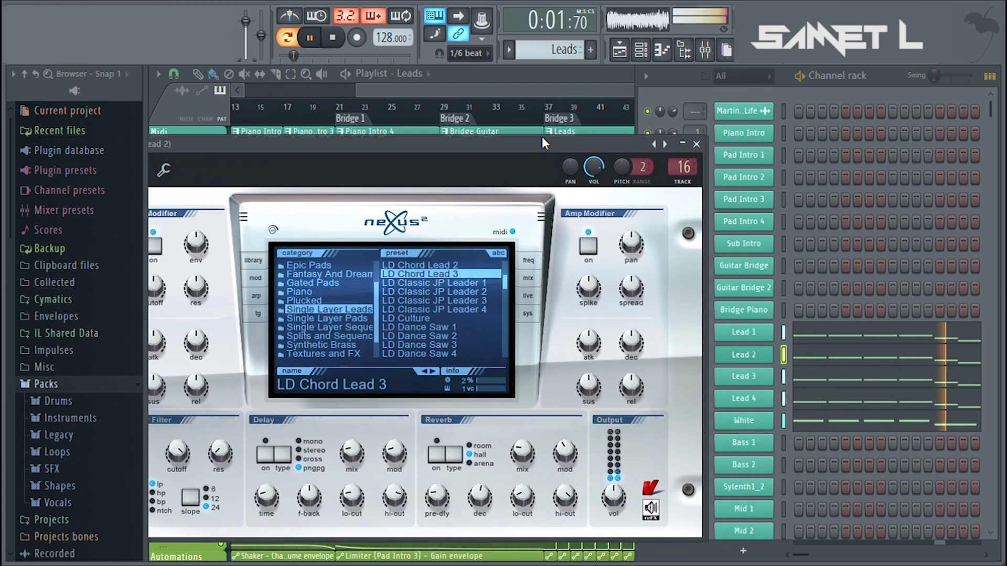
Step: Open the Lead 3 channel and inspect its instrument window
click(762, 383)
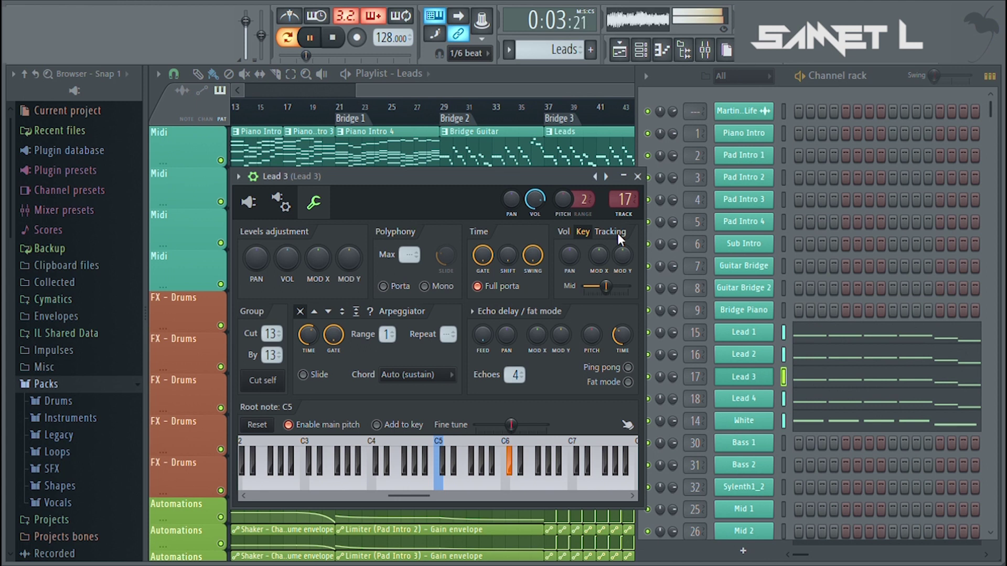
click(310, 206)
drag(504, 176, 375, 133)
Step: Open the Lead 4 channel and show its Nexus instrument preset
click(754, 400)
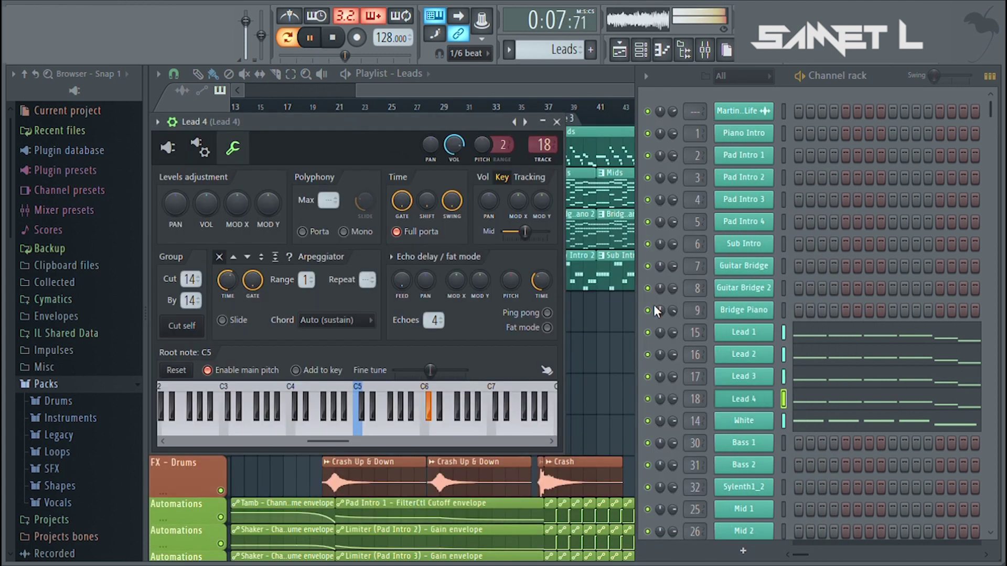
click(169, 150)
drag(385, 125, 293, 126)
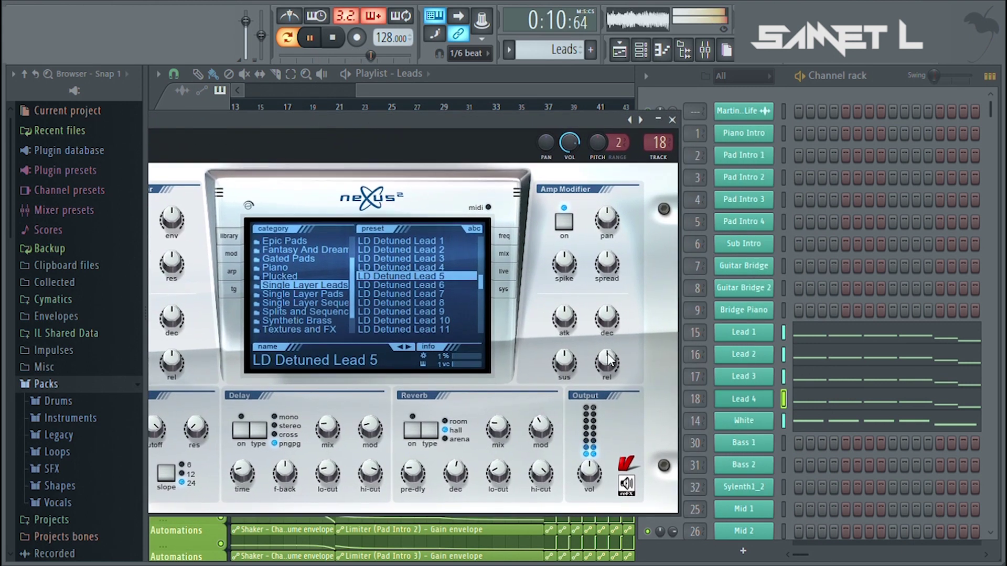
Step: Open the White channel's instrument window, inspect it and close it
click(756, 426)
drag(386, 234, 379, 163)
click(625, 152)
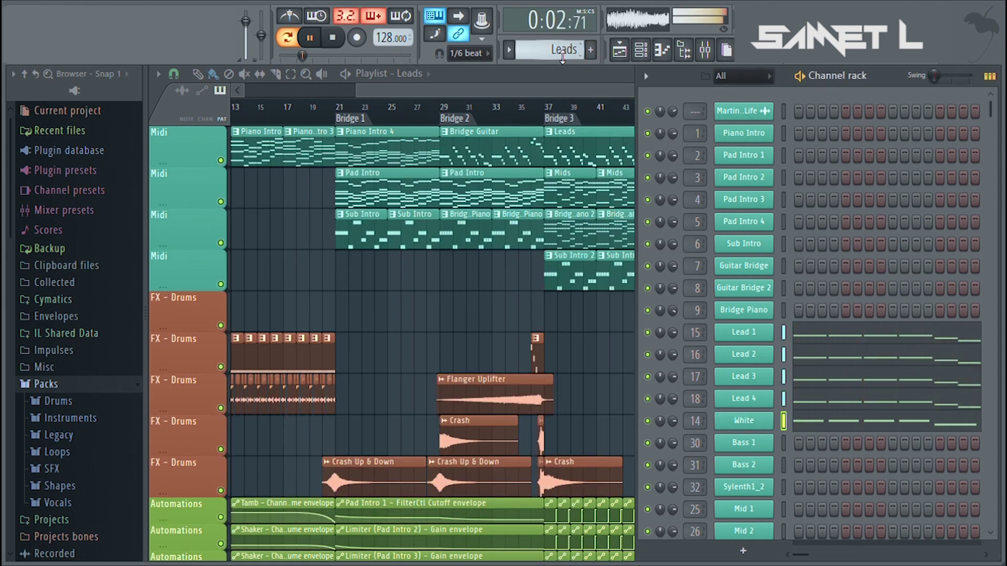
Step: Switch to the Mids pattern and show the Mid 1 channel's Sylenth1 preset
scroll(562, 52, down, 1)
scroll(909, 239, down, 4)
click(750, 249)
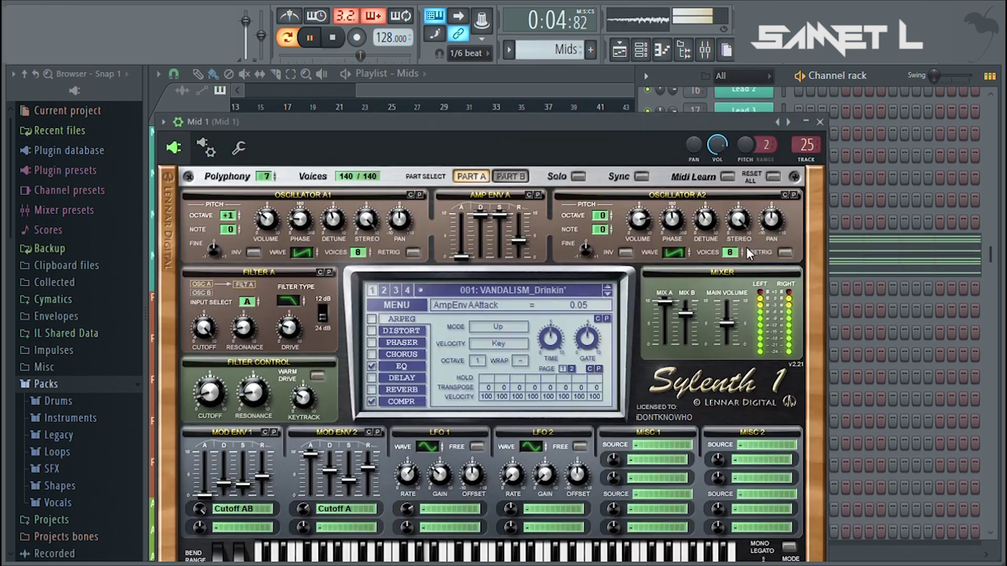
drag(653, 124, 647, 78)
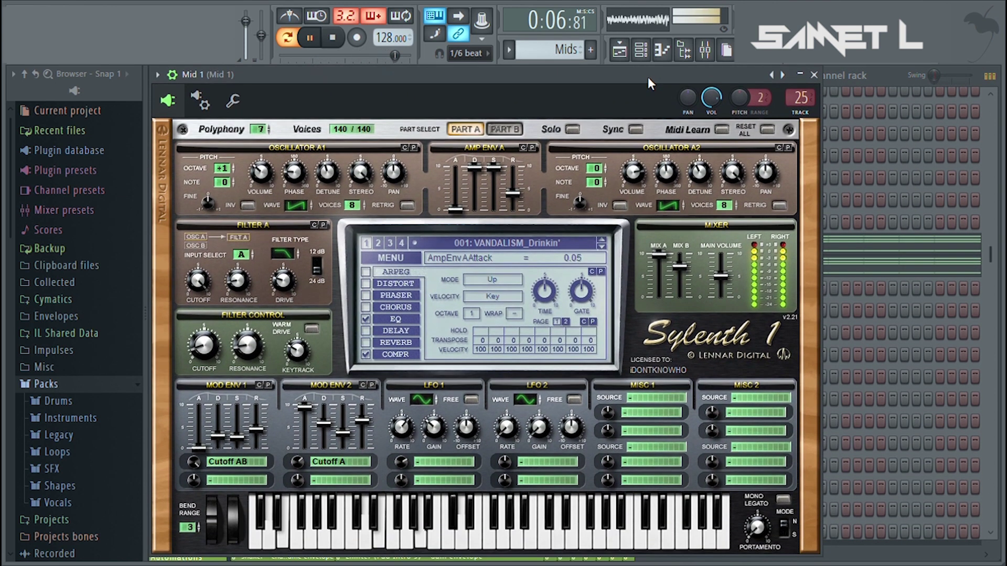
drag(694, 77, 530, 89)
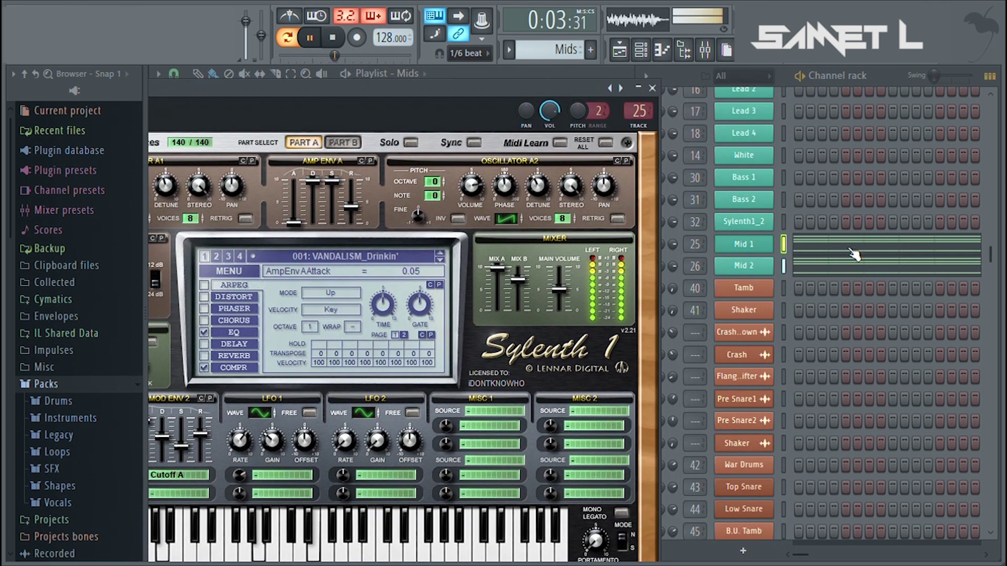
Step: Show the Mid 2 channel's Sylenth1 preset, then close the instrument window
click(771, 268)
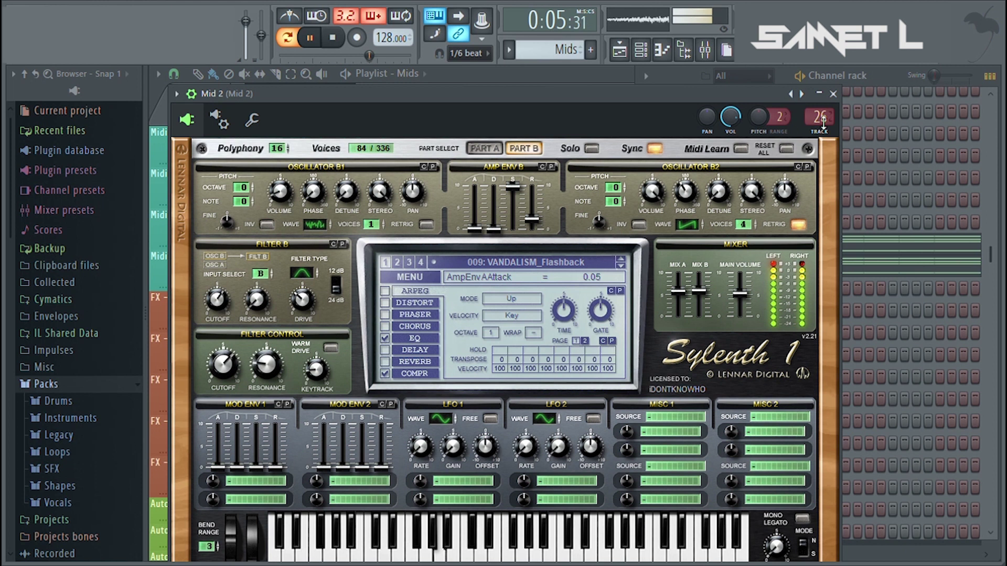
drag(604, 98, 584, 81)
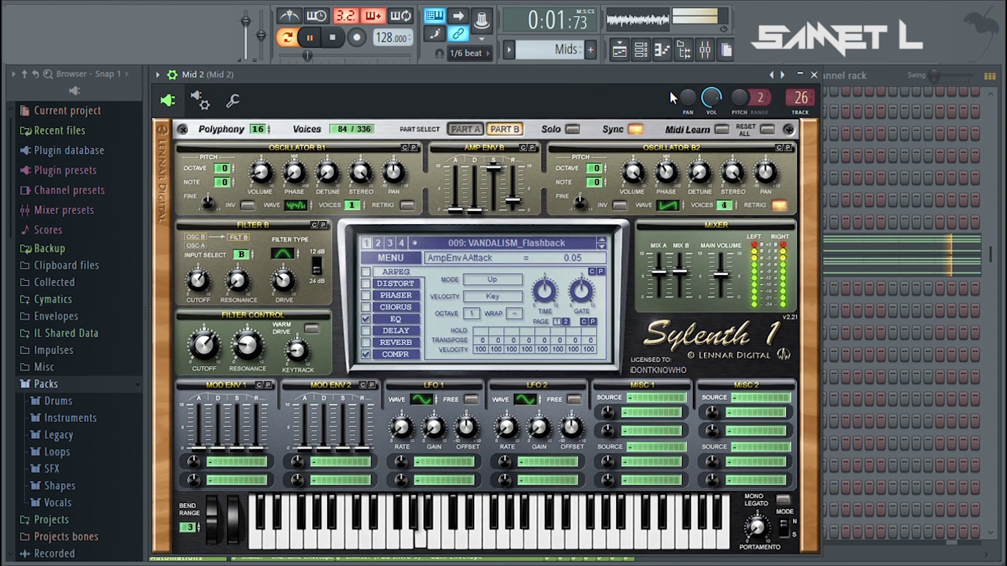
drag(684, 77, 614, 81)
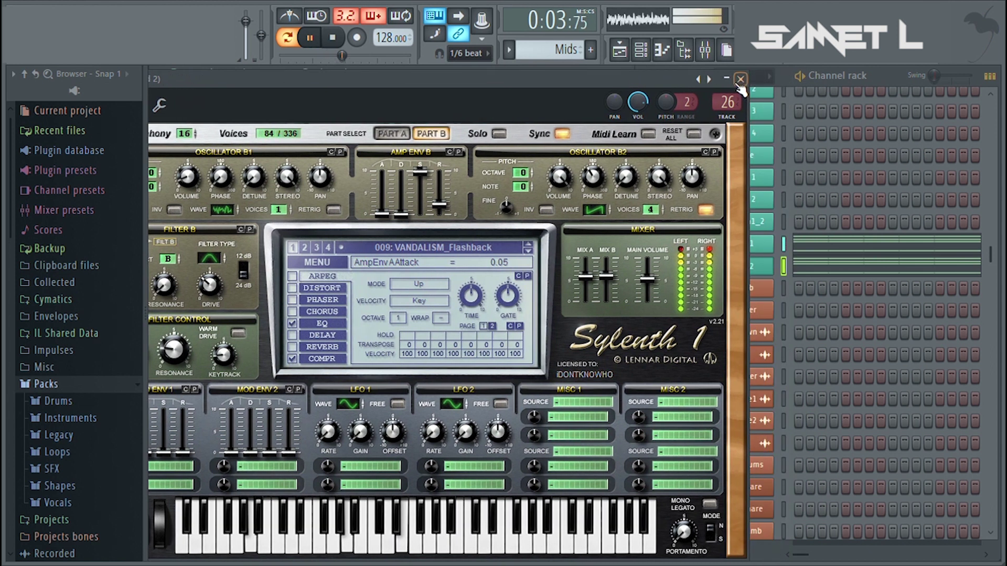
click(741, 79)
Step: Open Mid 1 in the Piano roll and shrink the velocity area to show all of its notes
click(836, 242)
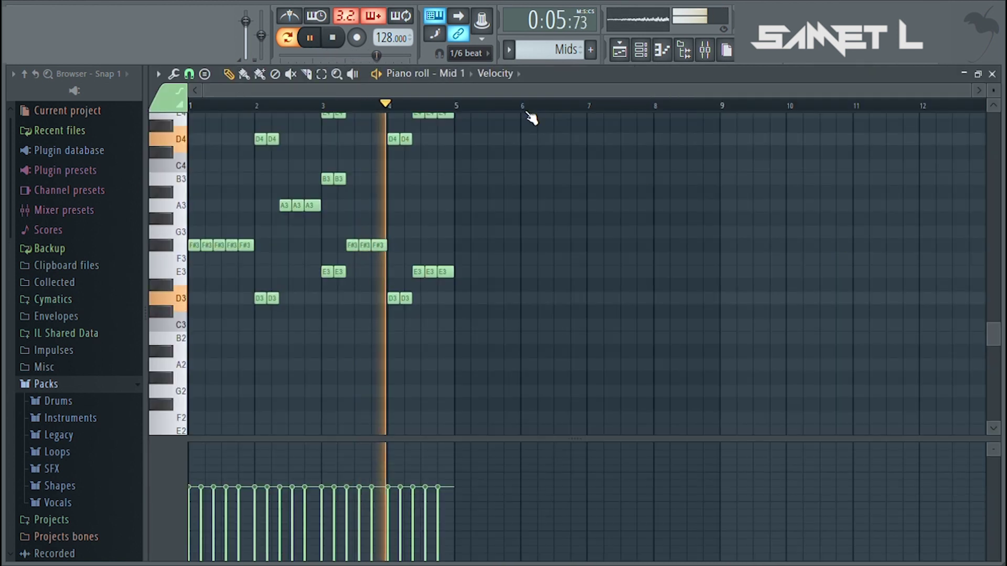
scroll(488, 147, up, 3)
scroll(466, 163, up, 3)
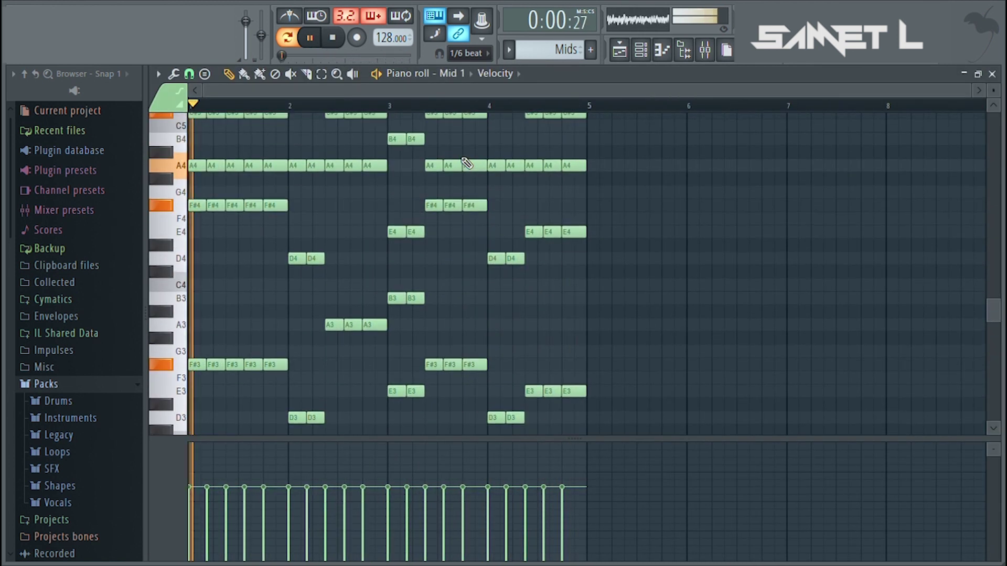
scroll(466, 163, up, 3)
scroll(466, 163, down, 3)
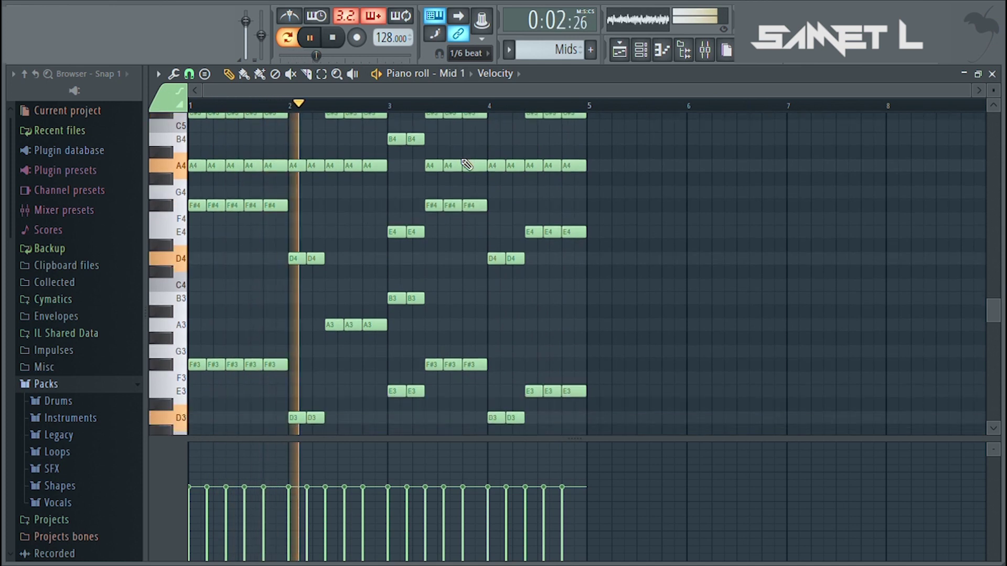
scroll(466, 164, up, 5)
drag(465, 439, 455, 524)
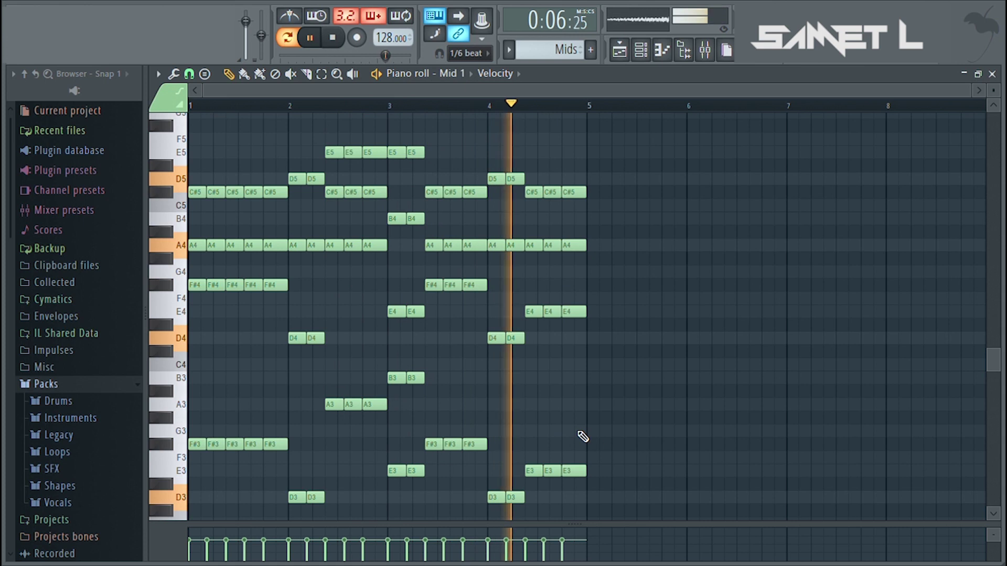
Step: Switch to the Build..Snares pattern and open its Top Snare channel in the Piano roll
scroll(565, 50, down, 1)
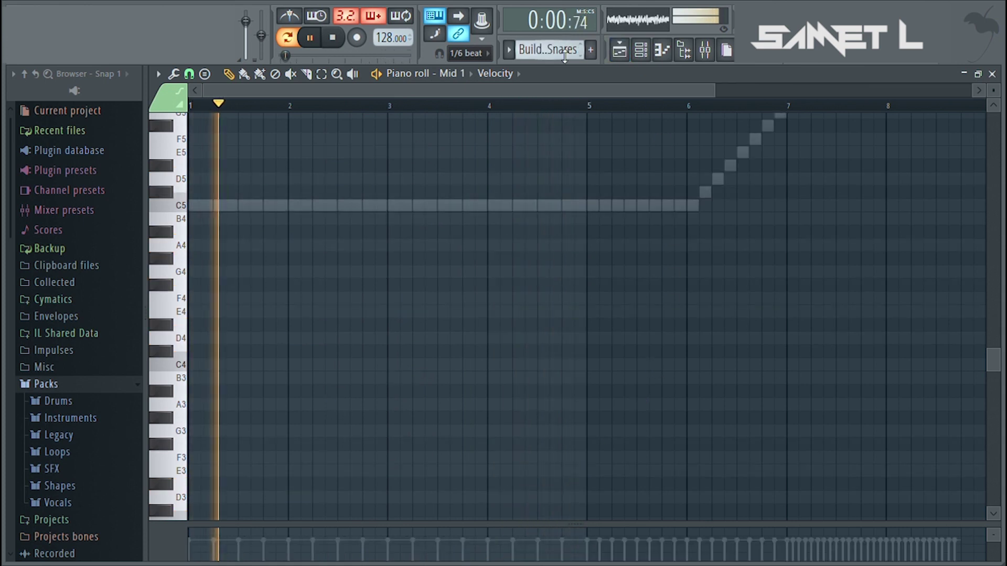
click(650, 52)
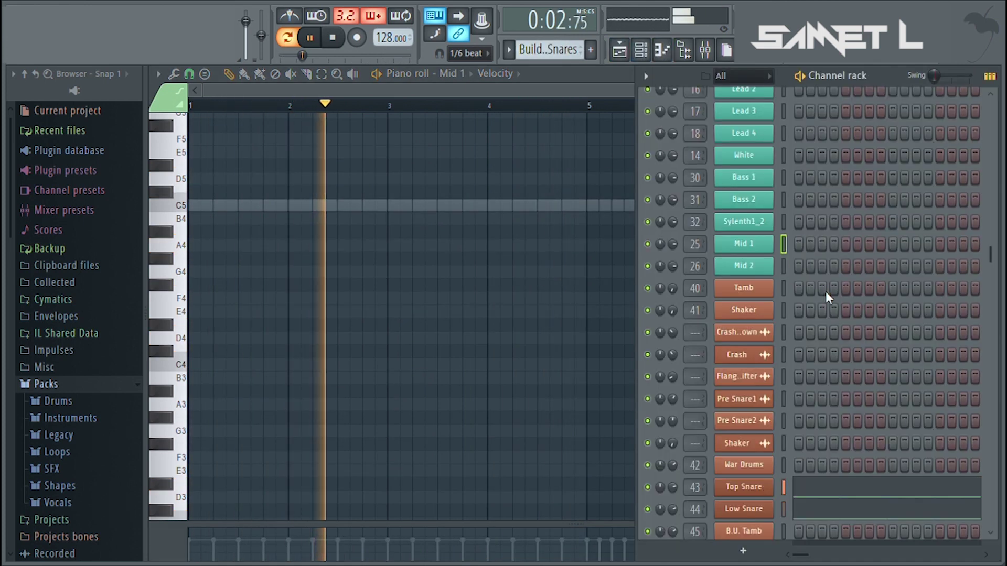
scroll(829, 296, down, 5)
click(802, 295)
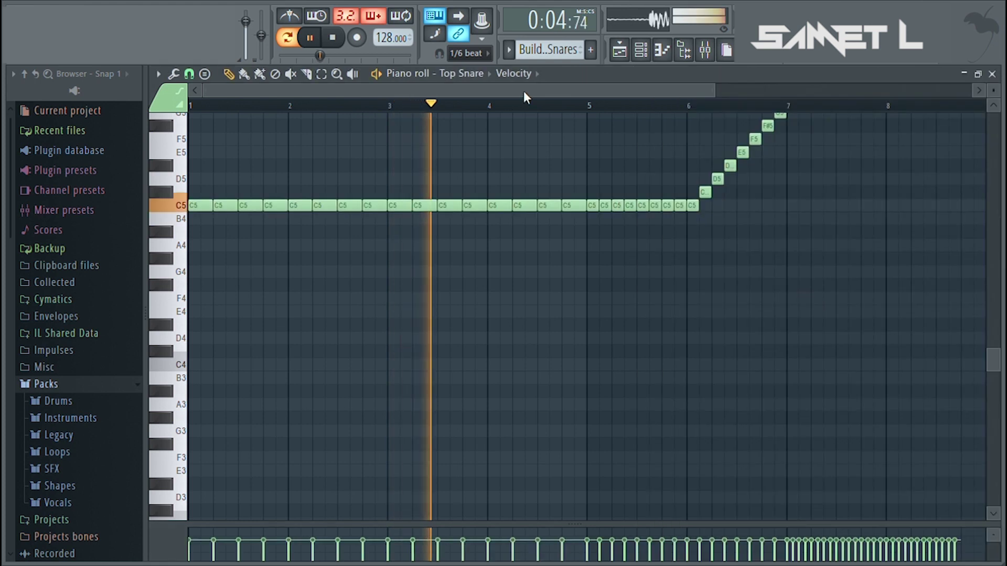
Step: Examine the Top Snare's repeated and rising notes across the pattern, briefly checking its channels in the Channel rack
scroll(603, 175, up, 6)
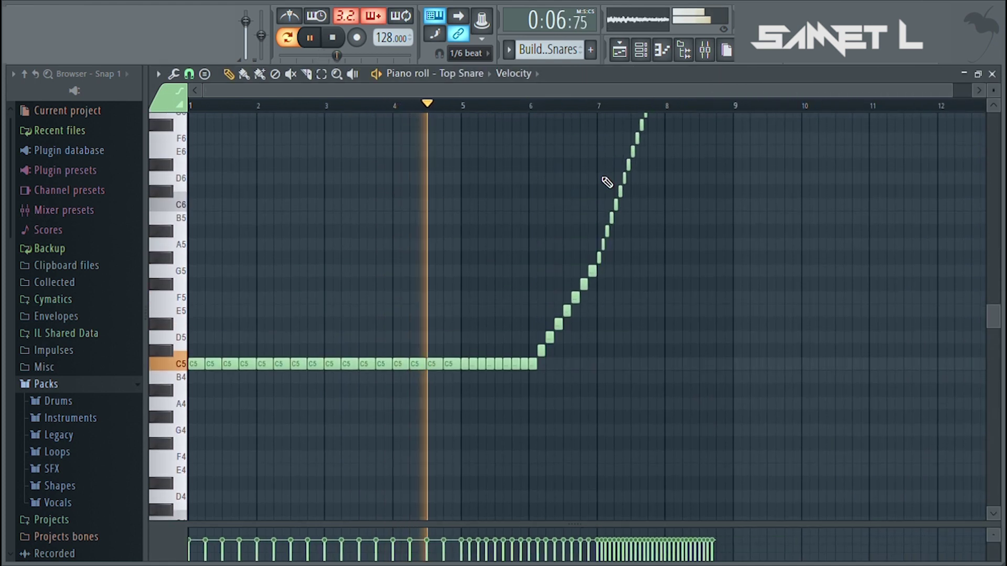
scroll(607, 183, up, 1)
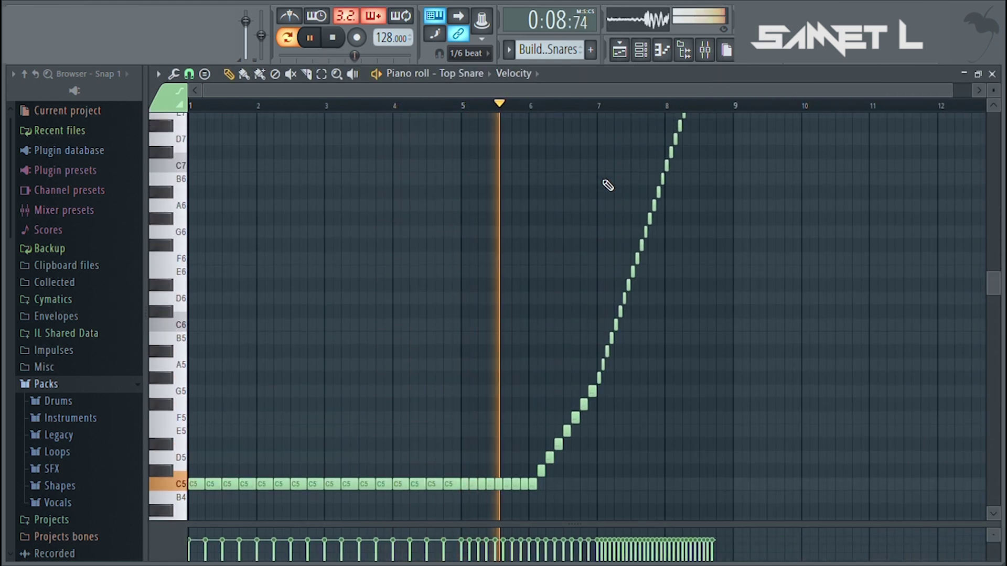
scroll(606, 184, up, 1)
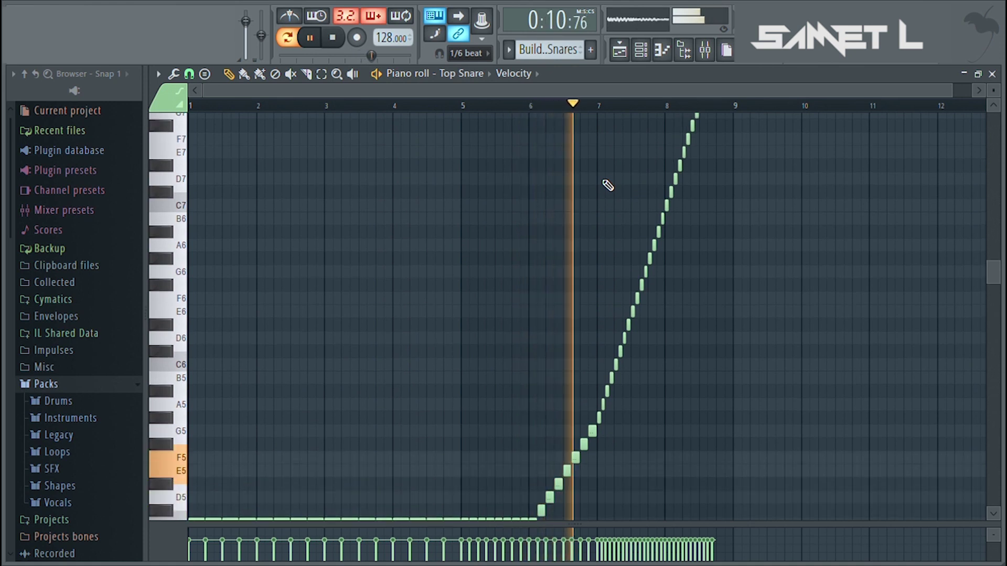
click(660, 52)
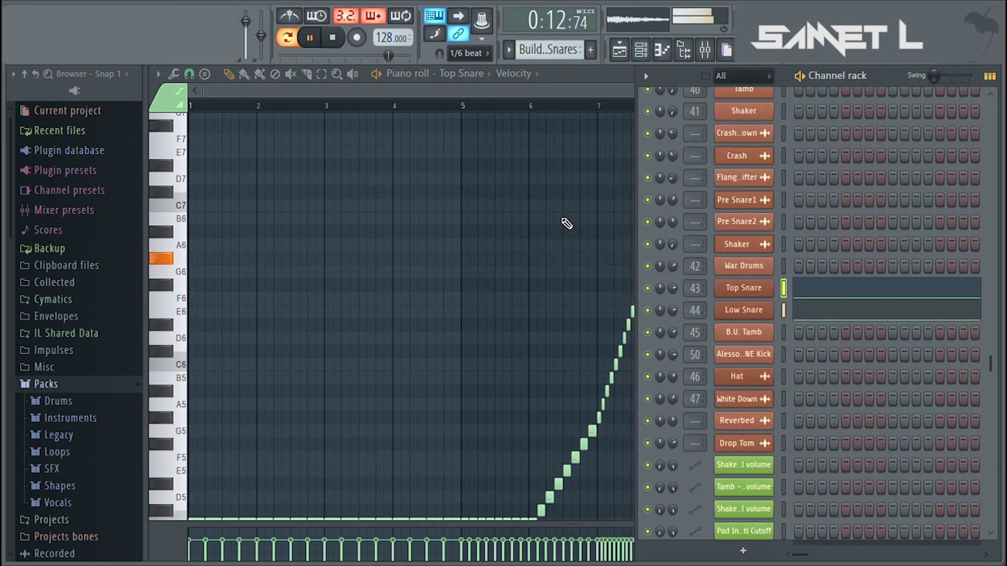
key(F6)
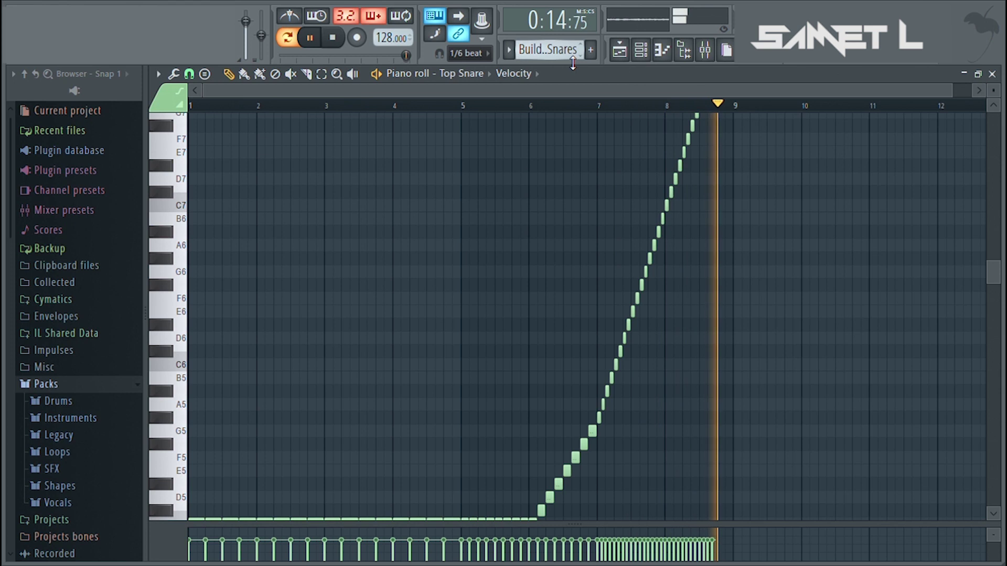
Step: Switch to the second build-up snares pattern and show its Top Snare notes in the Piano roll
scroll(572, 53, down, 1)
scroll(542, 117, up, 3)
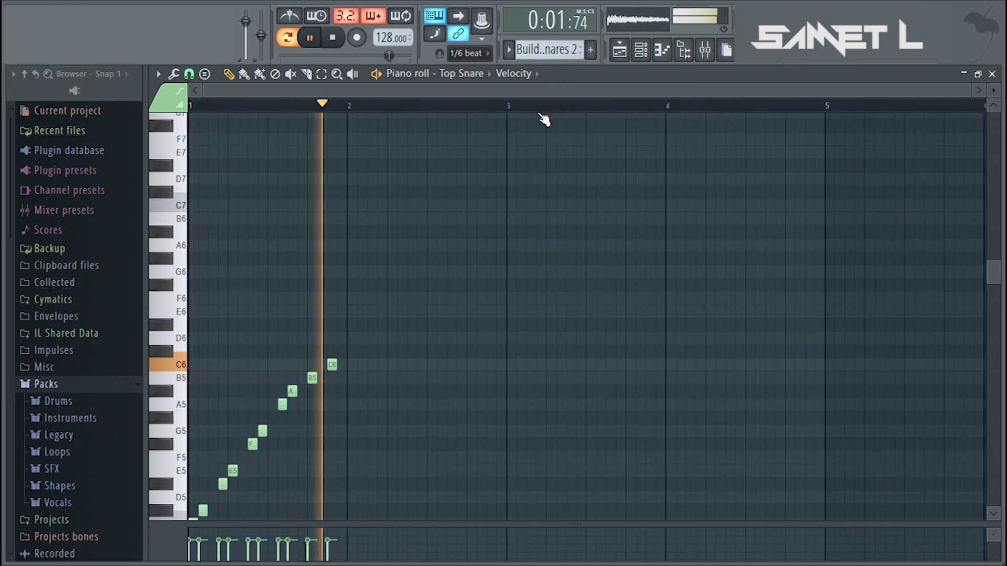
scroll(550, 124, down, 1)
Step: Switch to the Build..ussion pattern and show the B.U. Tamb channel's sample settings and Piano roll notes
scroll(548, 50, down, 1)
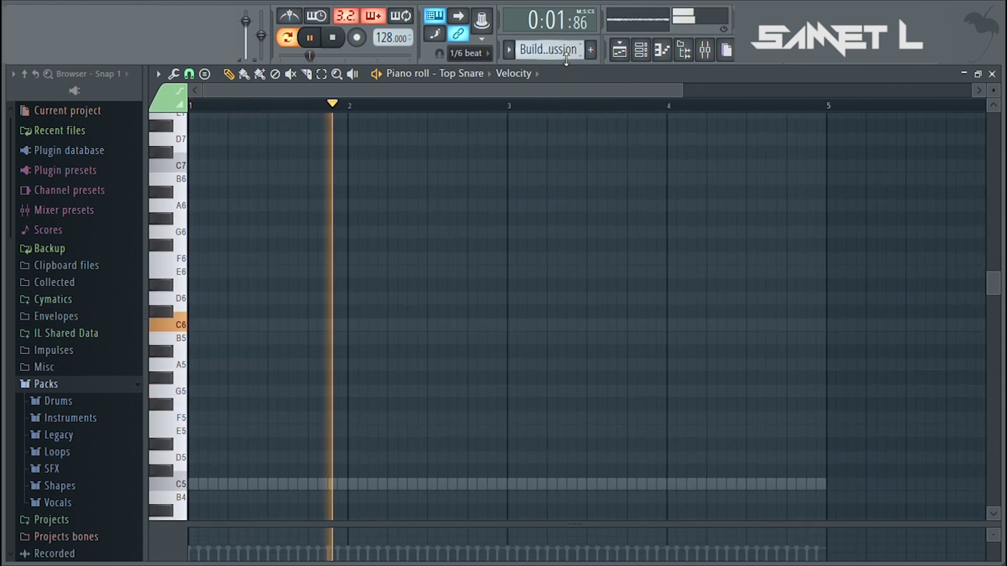
click(640, 50)
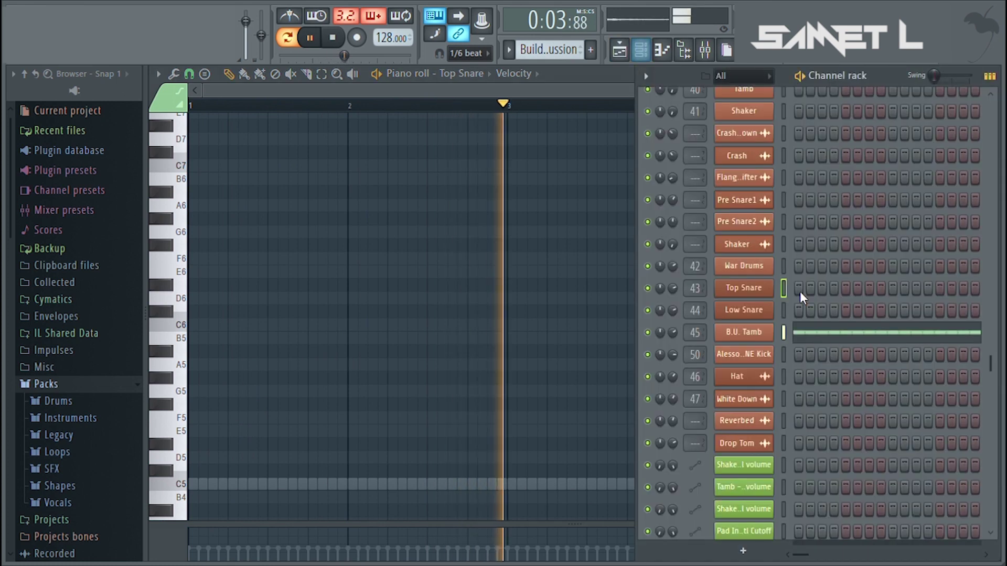
click(756, 340)
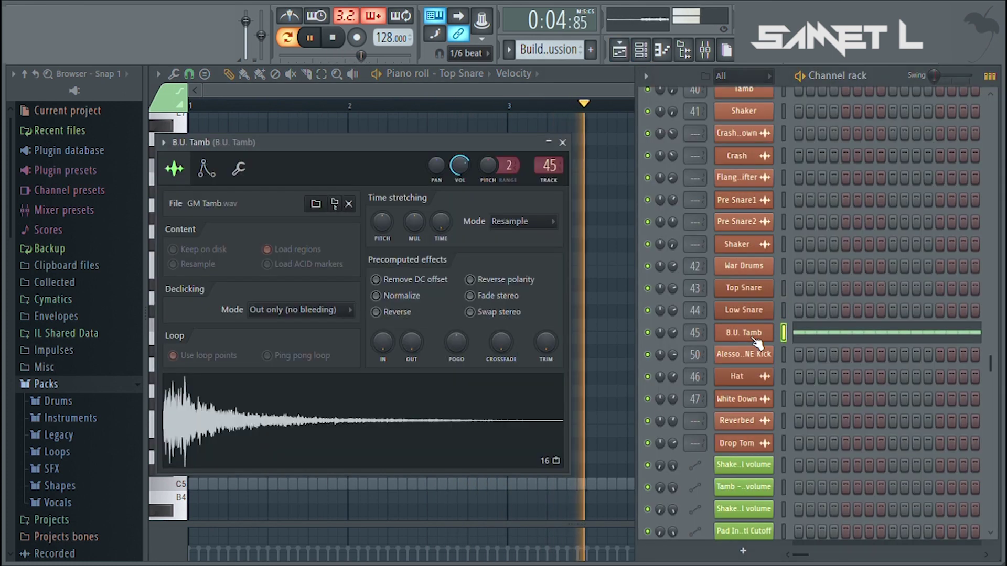
click(562, 142)
click(832, 335)
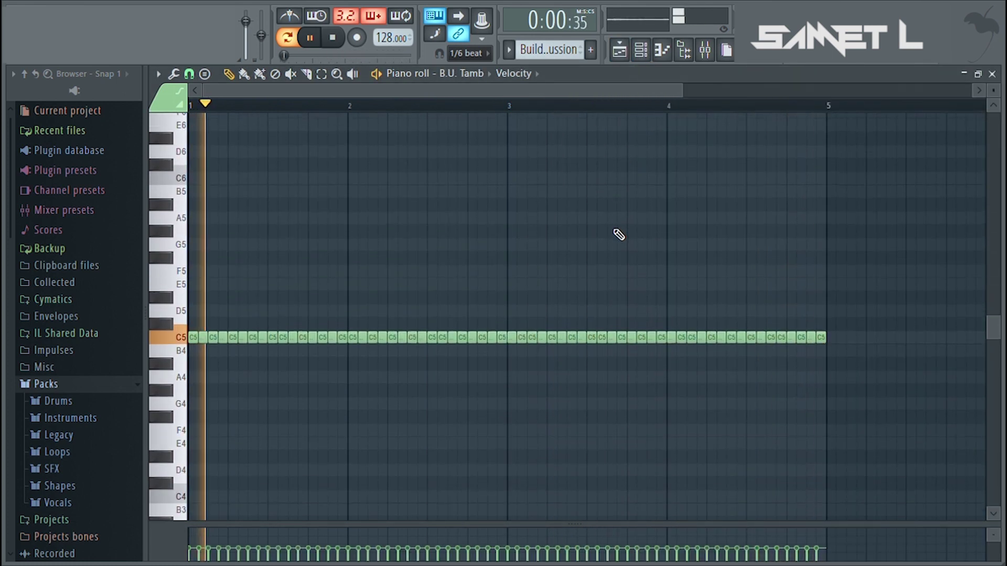
Step: Switch to the Drop Kick pattern, inspect the Alesso REFUNE Kick channel's sample settings and close them
scroll(553, 50, down, 1)
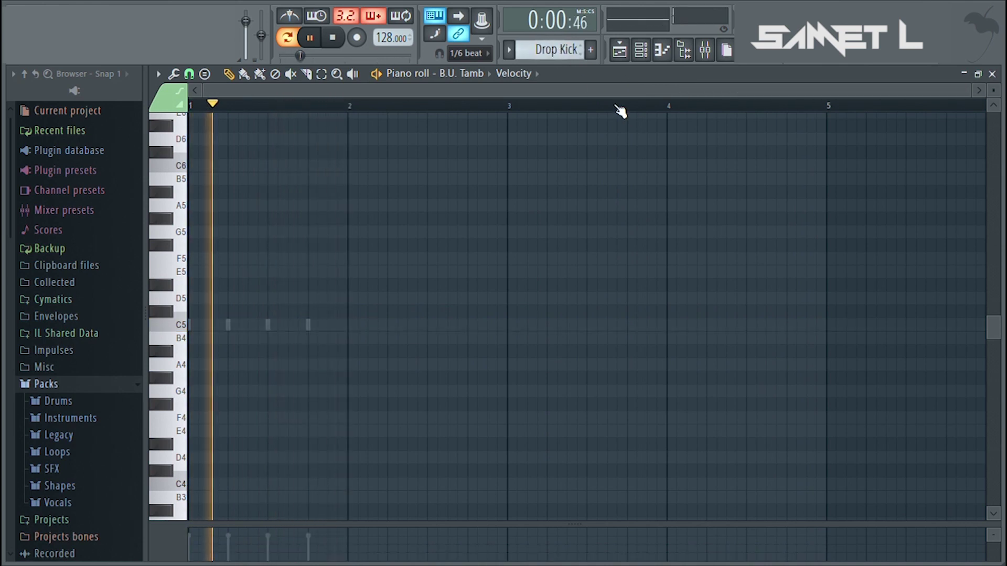
click(663, 49)
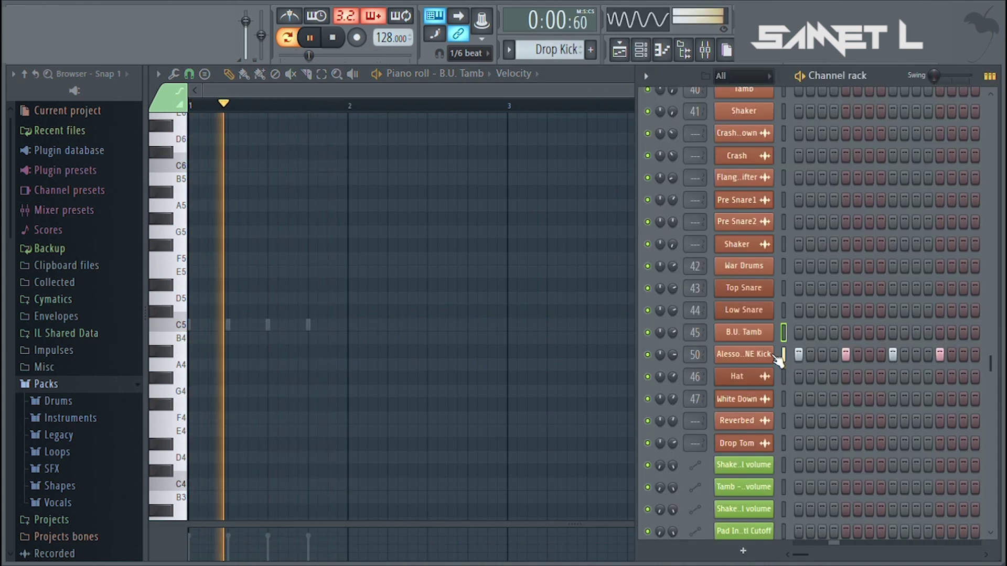
click(768, 362)
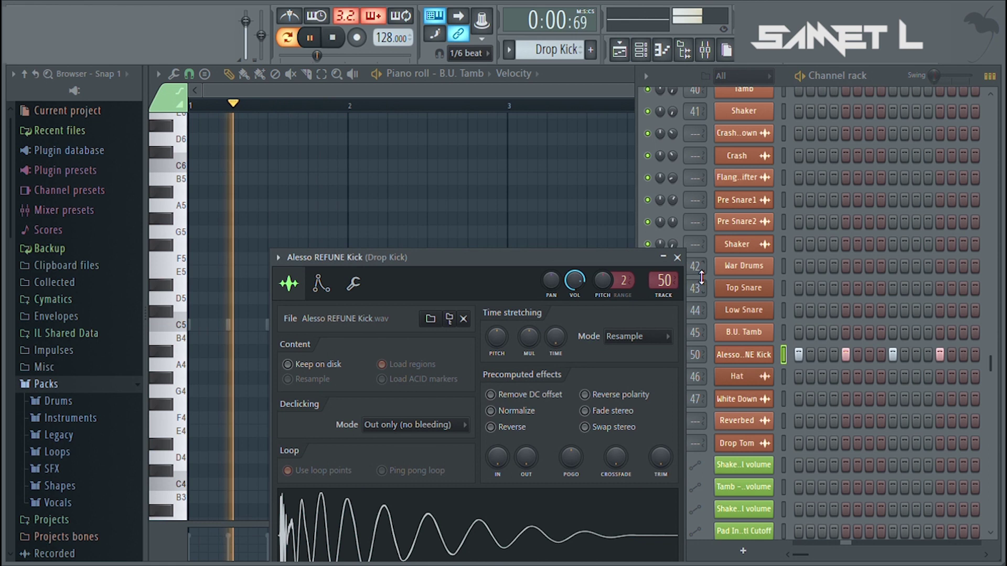
click(677, 257)
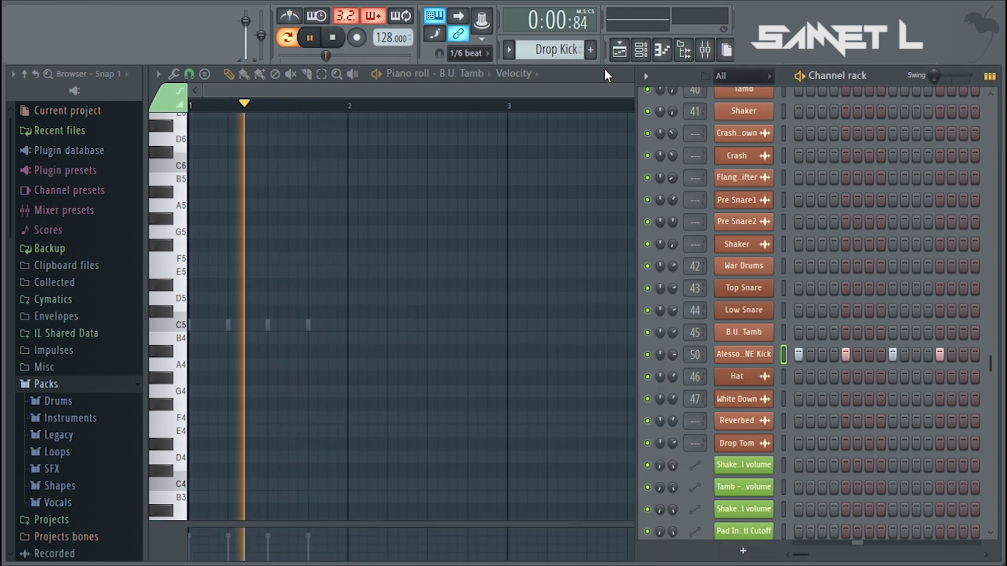
Step: Switch to the Drop Bass pattern and show its bass channels in the Channel rack
scroll(562, 49, down, 1)
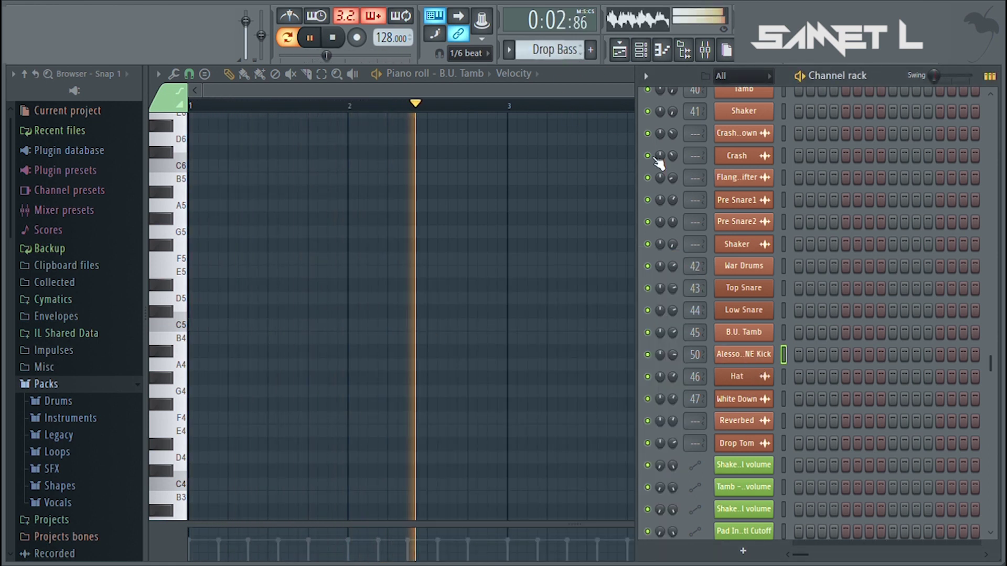
scroll(901, 222, up, 2)
scroll(901, 223, down, 5)
scroll(900, 221, up, 10)
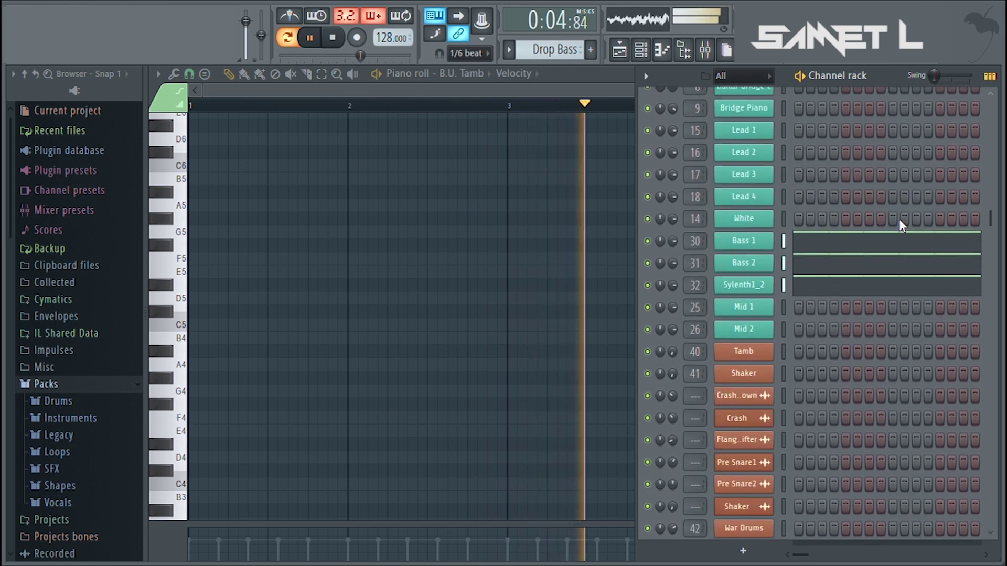
Step: Open the Bass 1 channel and show its Nexus instrument preset
click(755, 252)
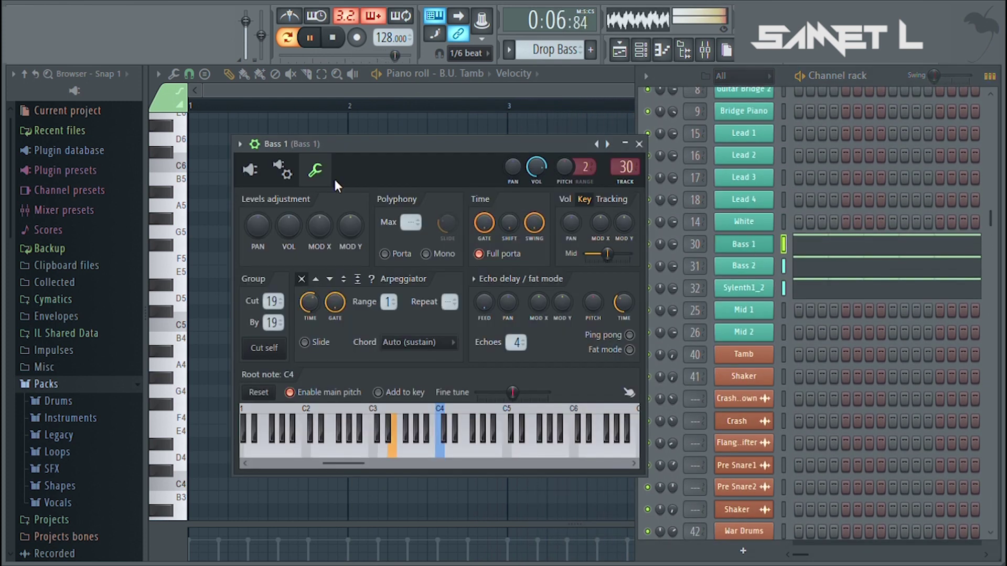
click(250, 169)
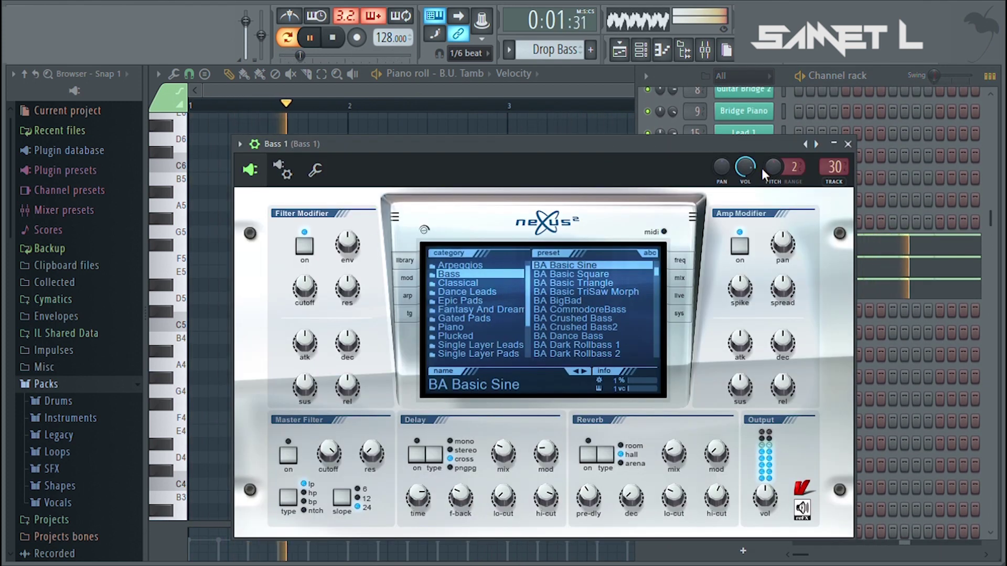
drag(699, 140, 559, 99)
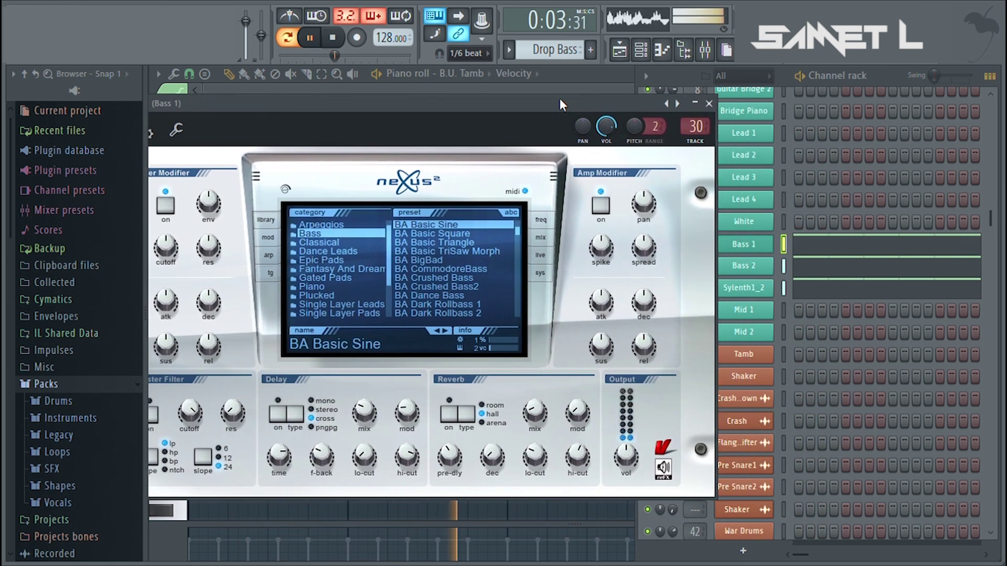
Step: Open the Bass 2 and Sylenth1_2 channels to show their instrument presets and close the Sylenth window
click(751, 269)
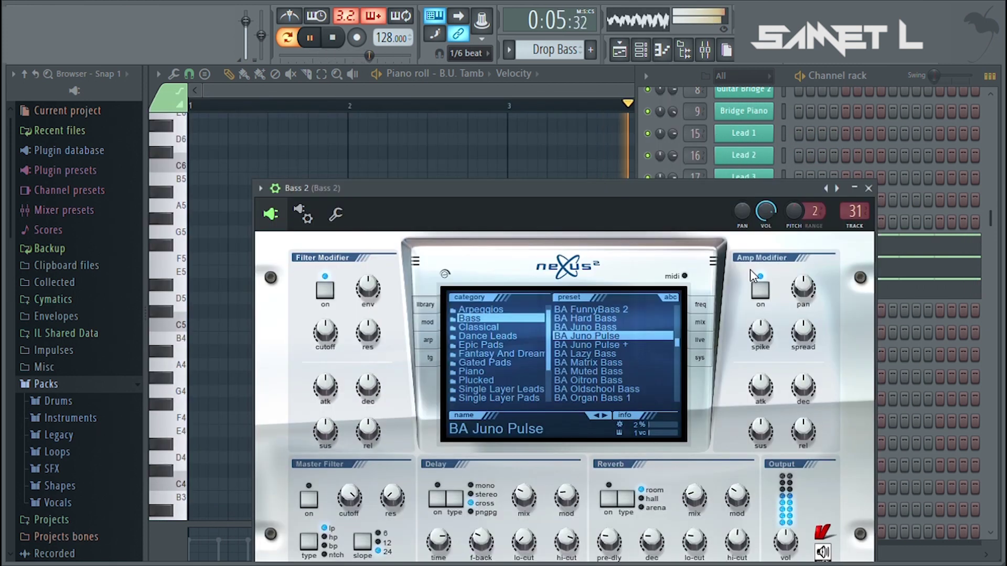
drag(660, 185, 536, 90)
click(759, 294)
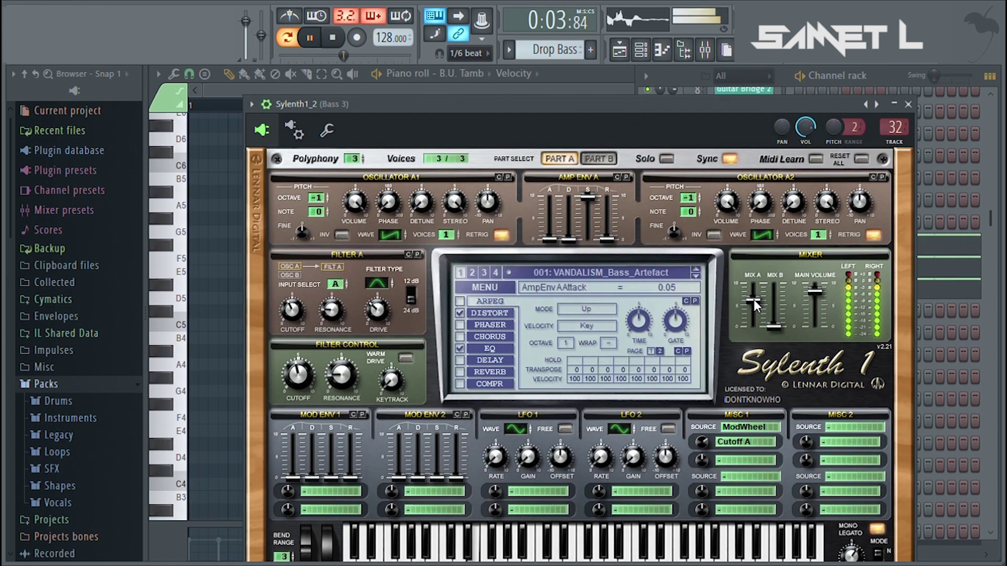
drag(650, 109, 542, 71)
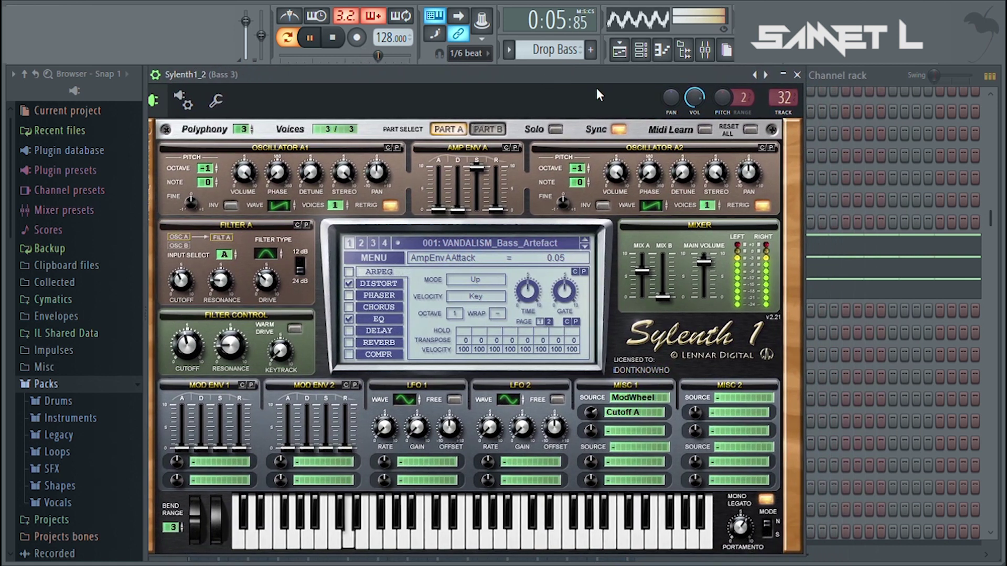
drag(693, 75, 628, 82)
click(736, 75)
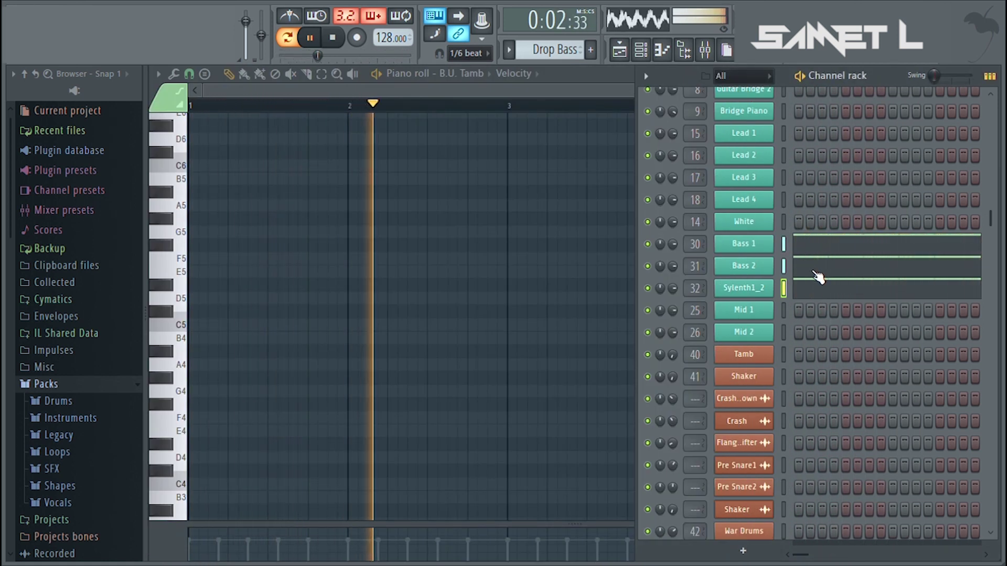
Step: Show the Bass 1 channel's Drop Bass notes in the Piano roll and switch to Pattern 21
click(808, 248)
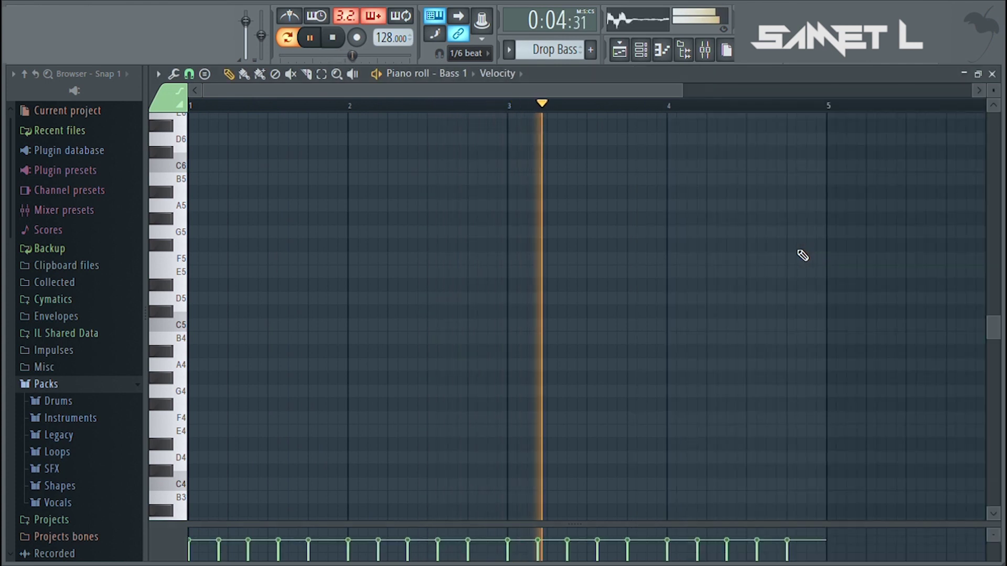
scroll(601, 153, down, 1)
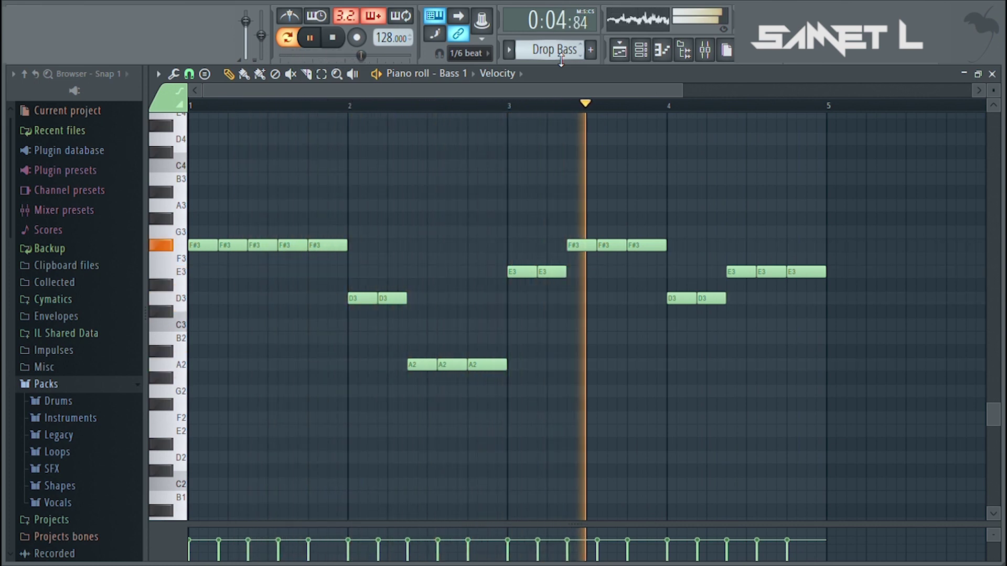
scroll(561, 60, down, 1)
scroll(580, 175, up, 4)
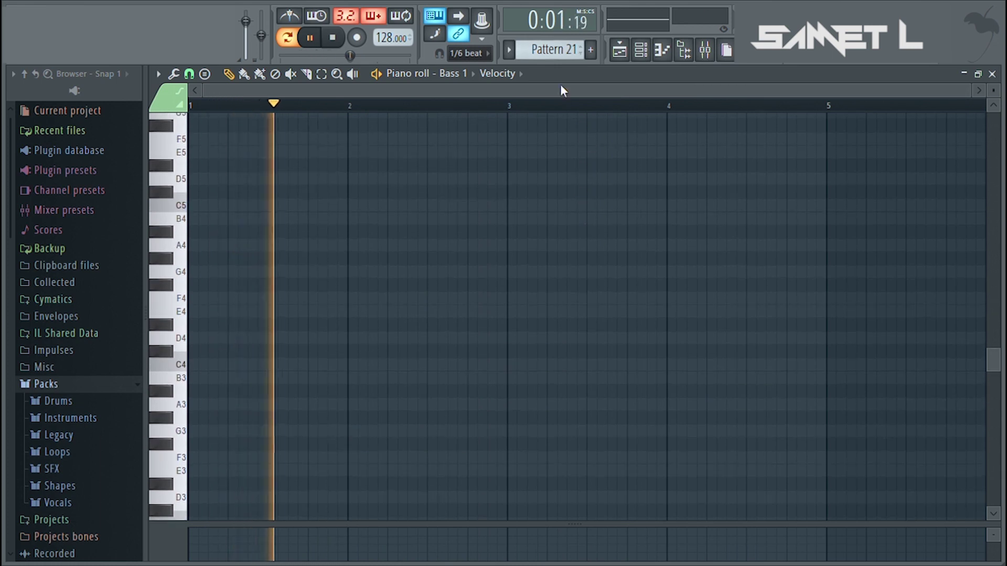
Step: Stop playback, view the Mixer briefly and examine the Playlist arrangement from Bridge 3 through the Drop
click(619, 50)
scroll(646, 91, down, 2)
scroll(670, 89, up, 2)
scroll(702, 113, up, 3)
click(713, 49)
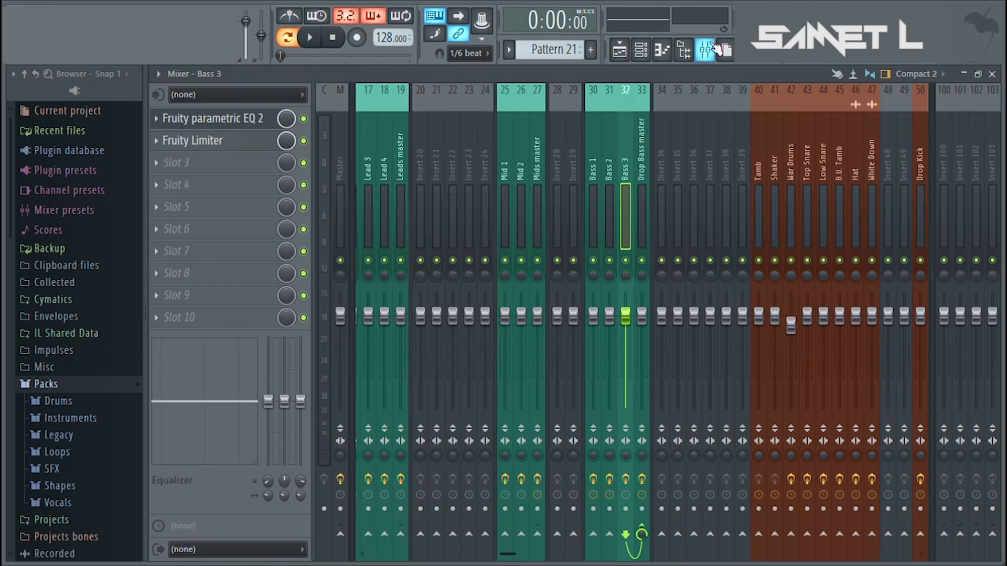
click(619, 50)
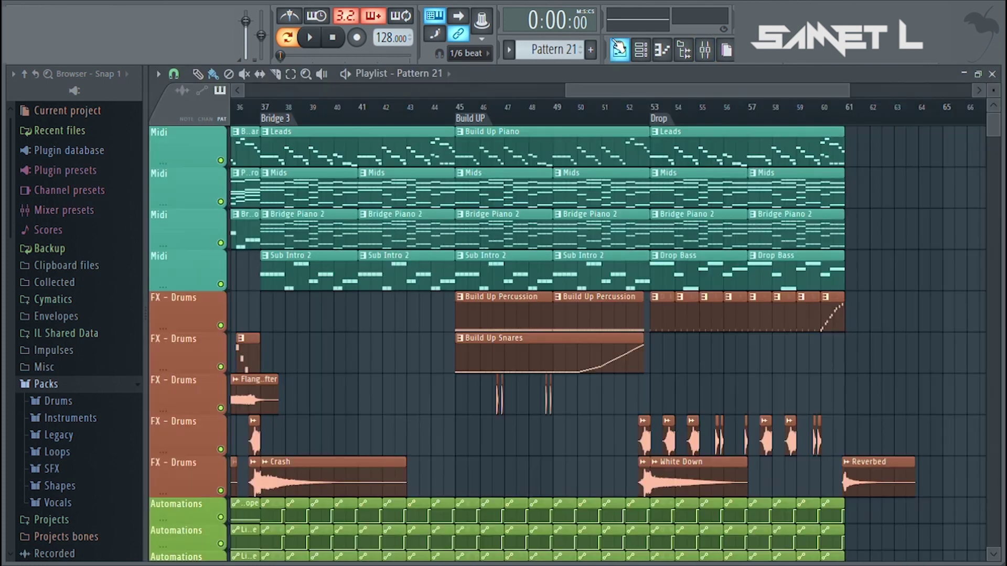
scroll(561, 252, down, 2)
scroll(561, 252, up, 2)
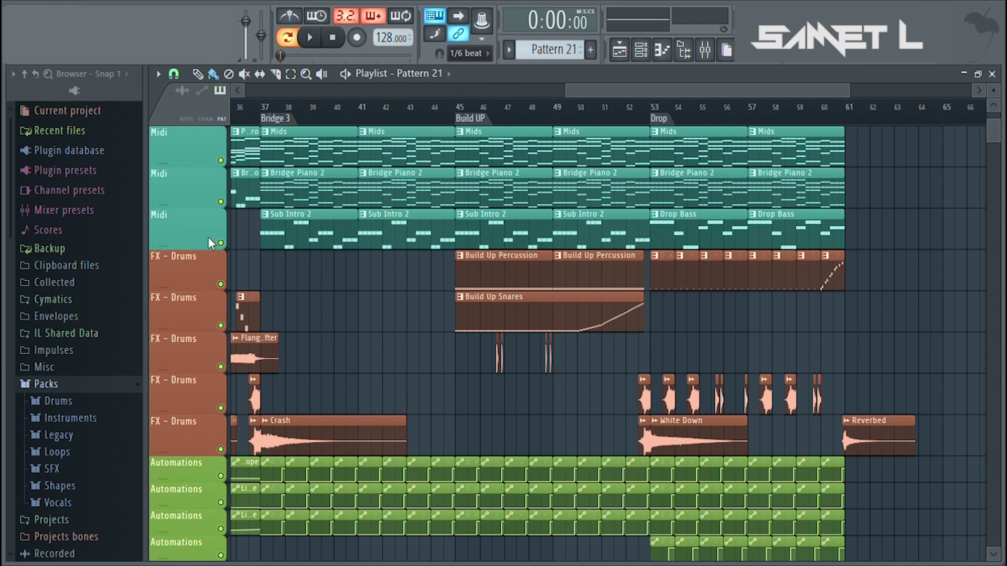
scroll(215, 243, up, 1)
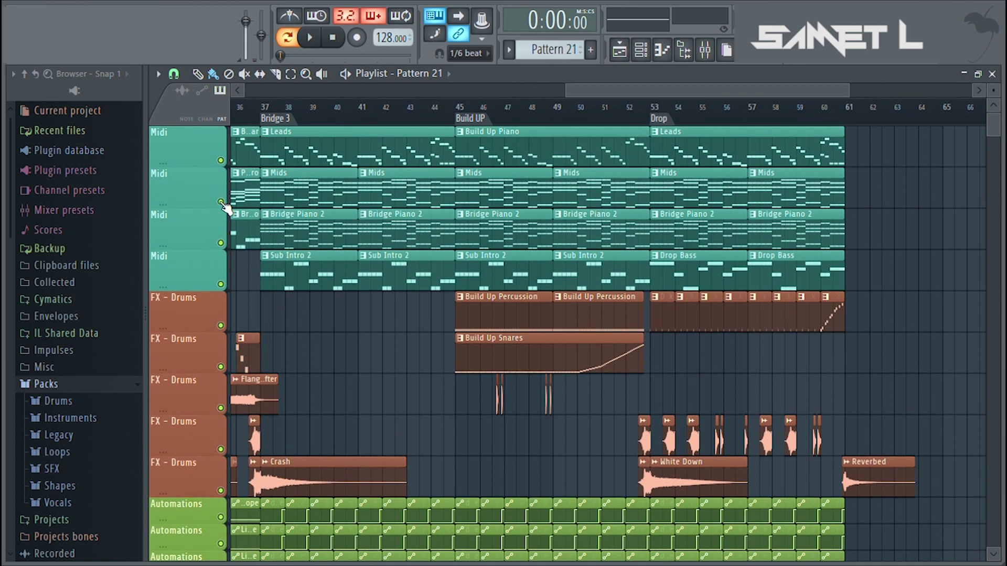
Step: Solo the three Midi tracks holding the Mids, Bridge Piano 2 and Drop Bass clips
right_click(221, 202)
click(221, 243)
click(220, 285)
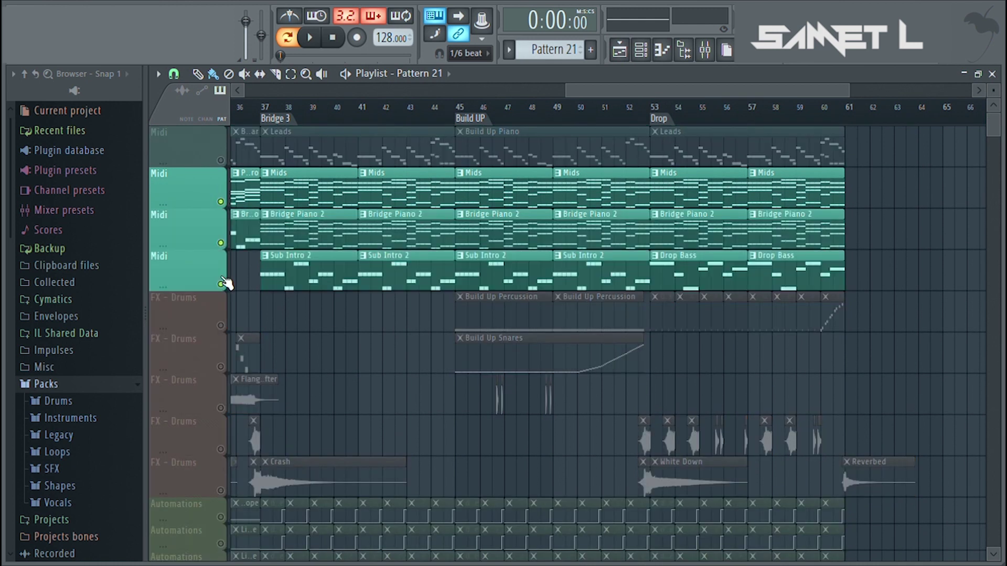
Step: Unmute the first four Automations tracks and play the song from the Drop marker at bar 53
scroll(228, 284, down, 6)
click(221, 270)
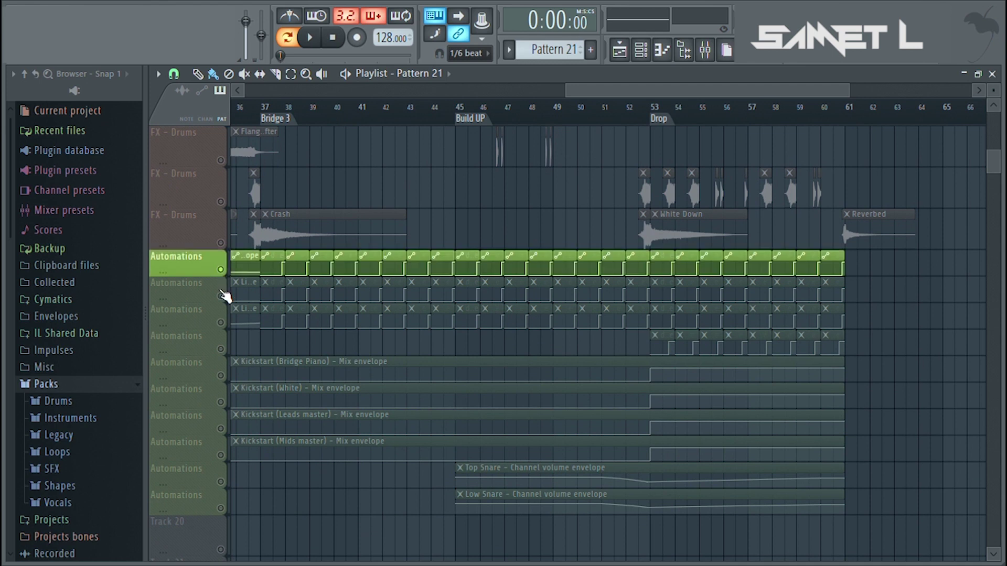
click(221, 296)
click(221, 322)
click(221, 349)
scroll(687, 263, up, 6)
scroll(697, 124, up, 2)
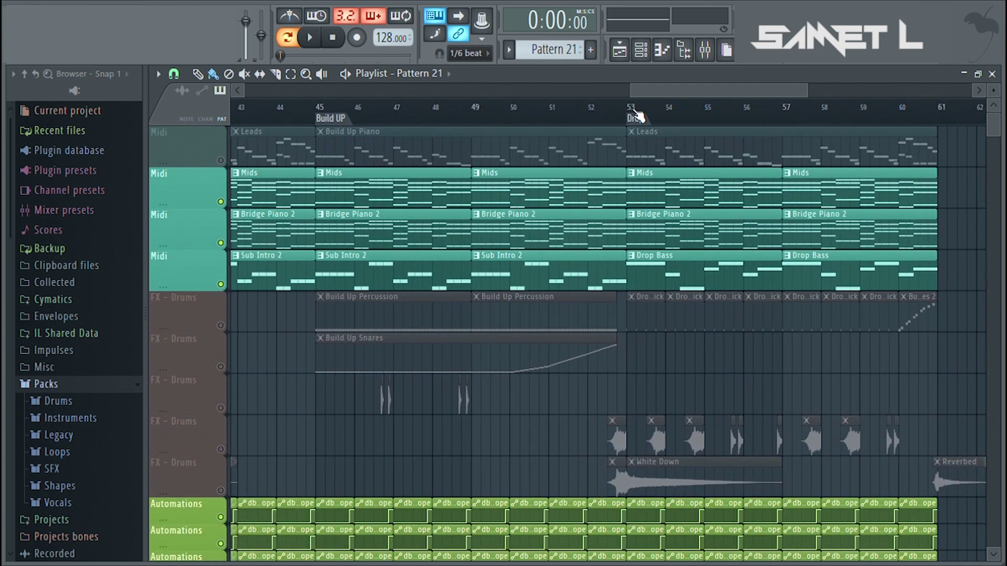
scroll(671, 84, right, 3)
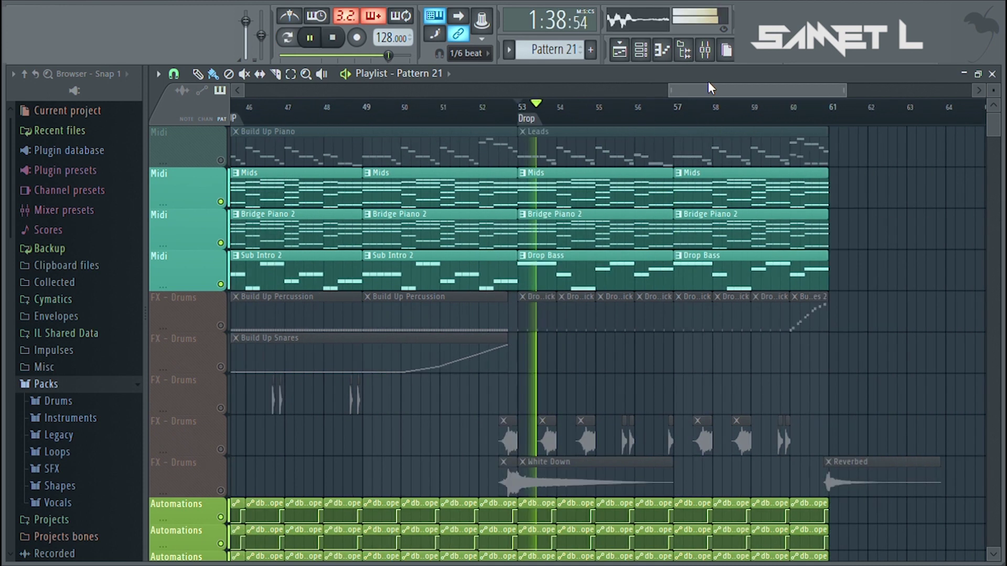
Step: Show the dblue_TapeStop effect on the Drop Bass master track in the Mixer
click(706, 50)
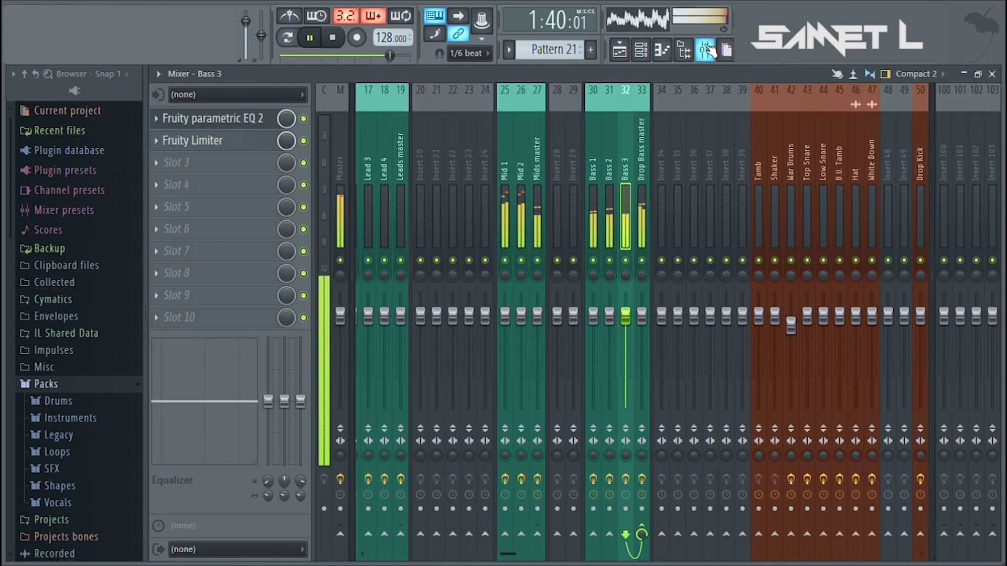
click(640, 160)
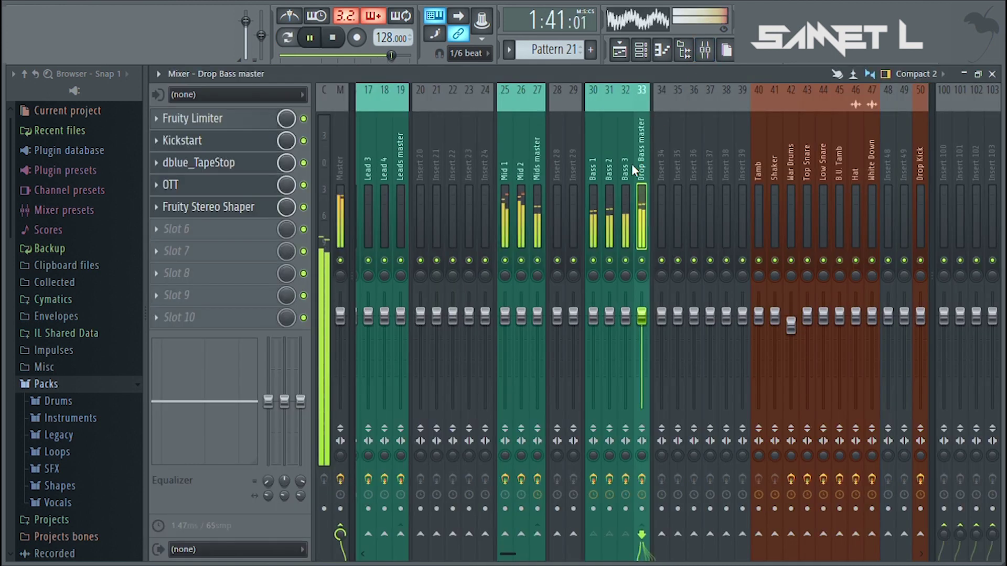
click(216, 167)
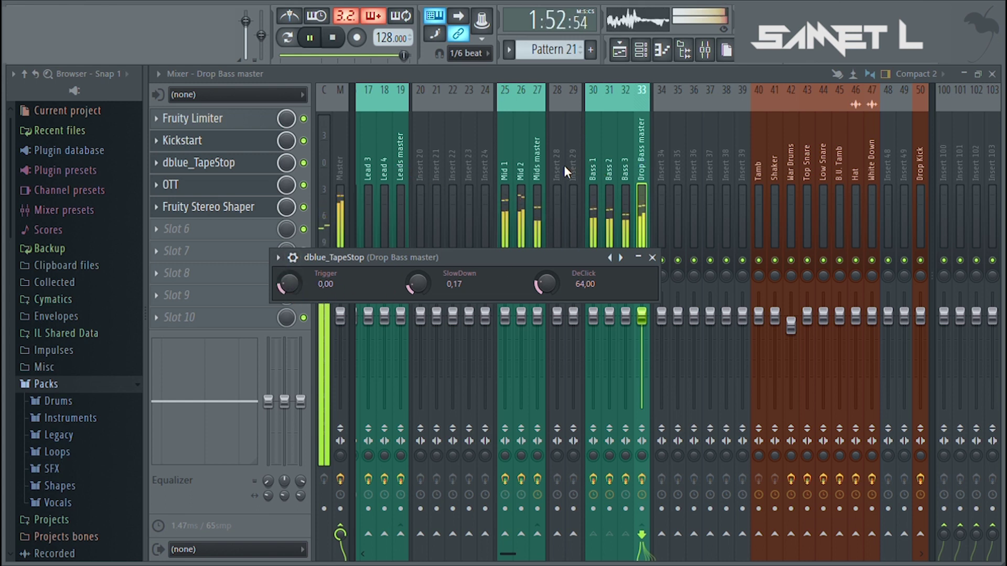
Step: Restart playback from the Drop and compare the dblue_TapeStop effects on the Mids master and Drop Bass master tracks
click(537, 168)
key(space)
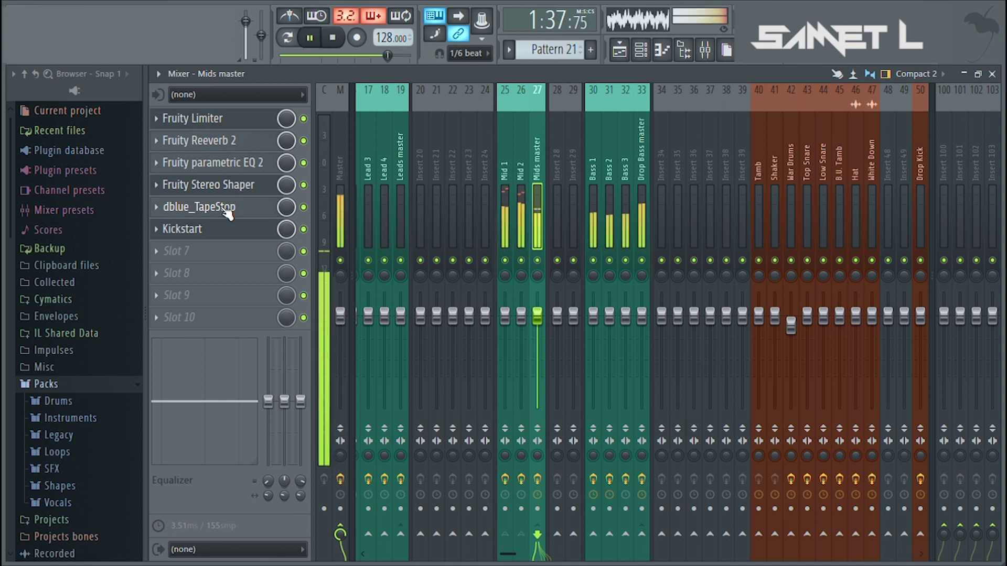
click(227, 209)
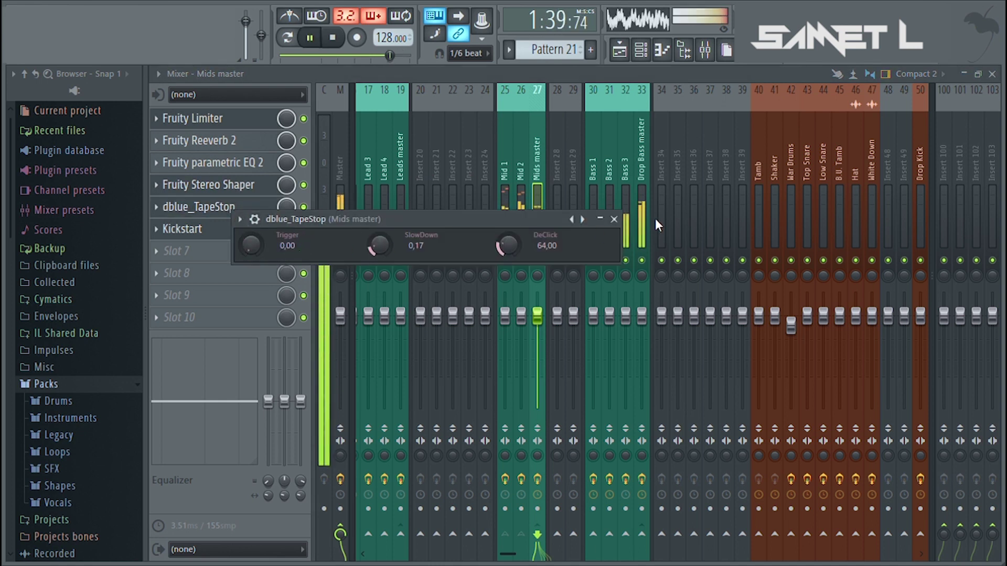
click(643, 168)
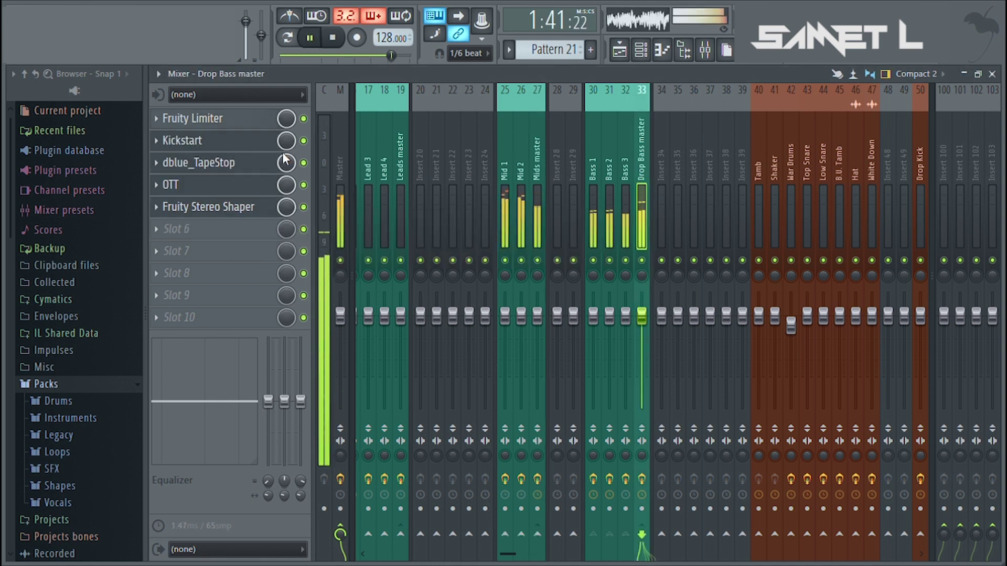
click(223, 172)
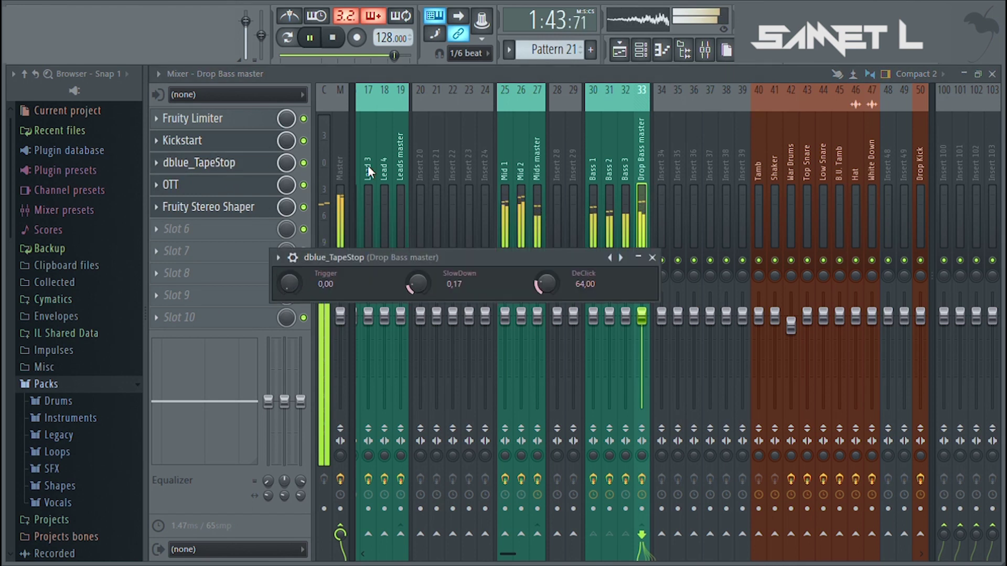
Step: Show the dblue_TapeStop effect on the Bridge Piano mixer track
scroll(426, 130, up, 5)
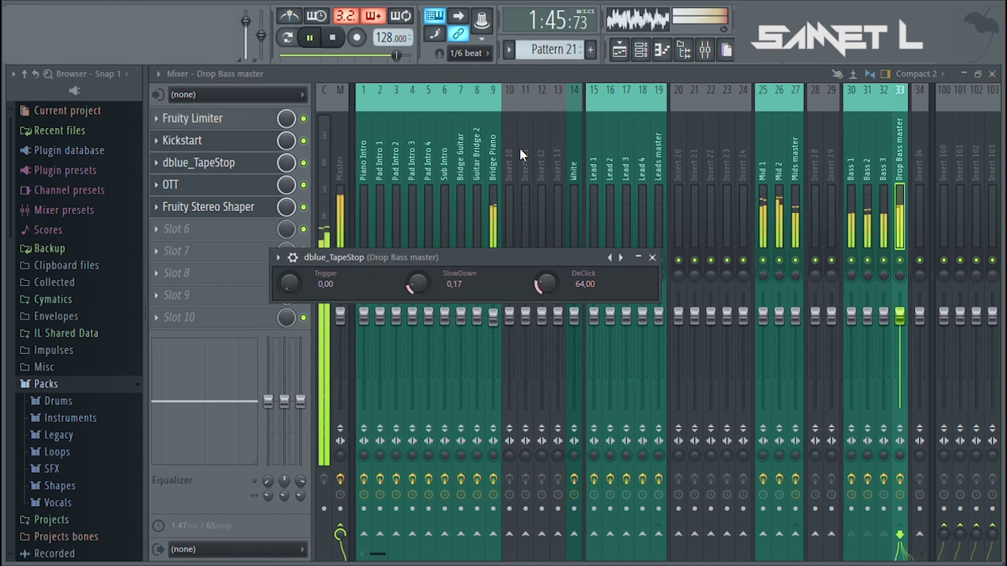
click(493, 166)
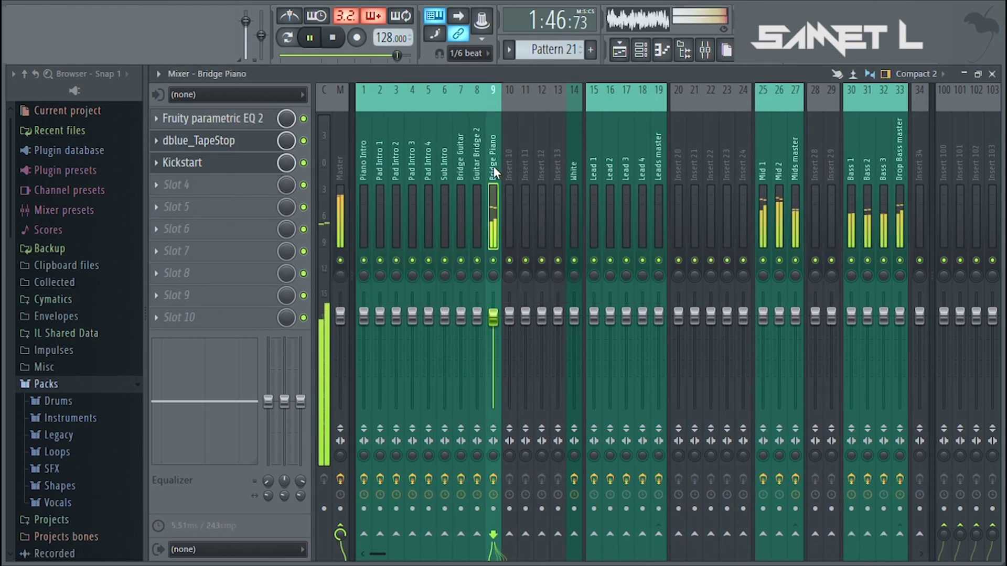
click(215, 144)
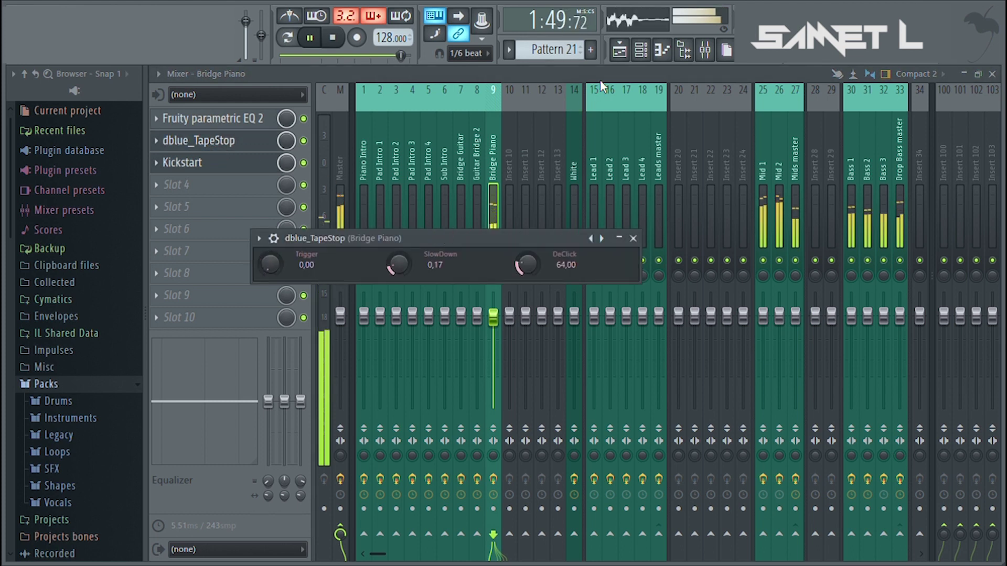
Step: Return to the Playlist, stop playback and unmute all tracks across the whole arrangement
click(623, 53)
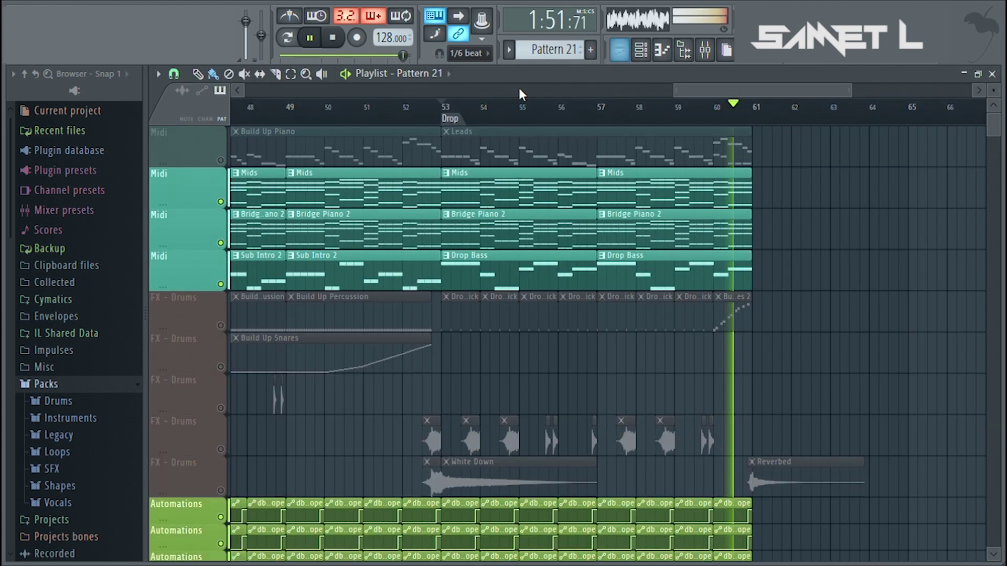
key(space)
scroll(430, 119, down, 3)
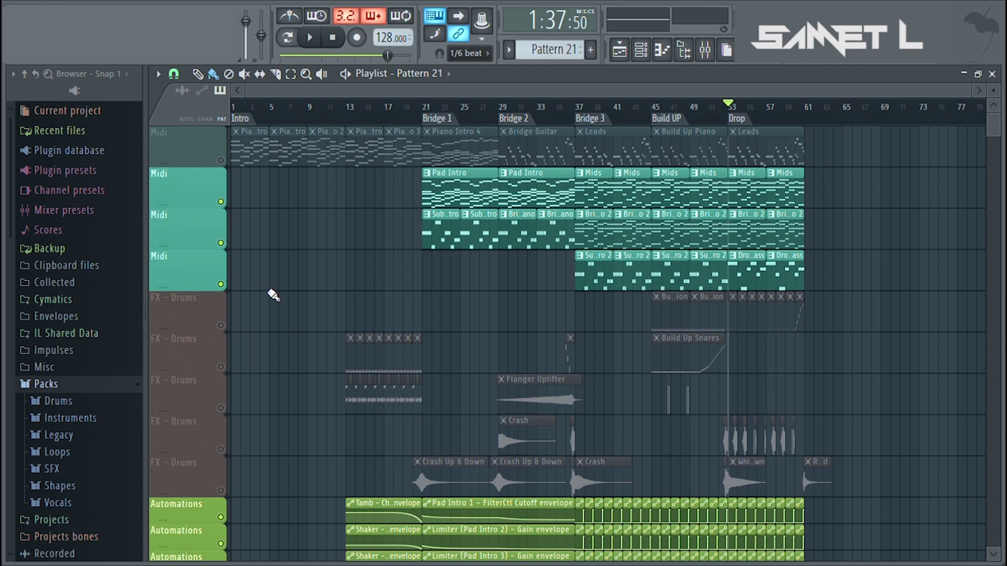
click(220, 160)
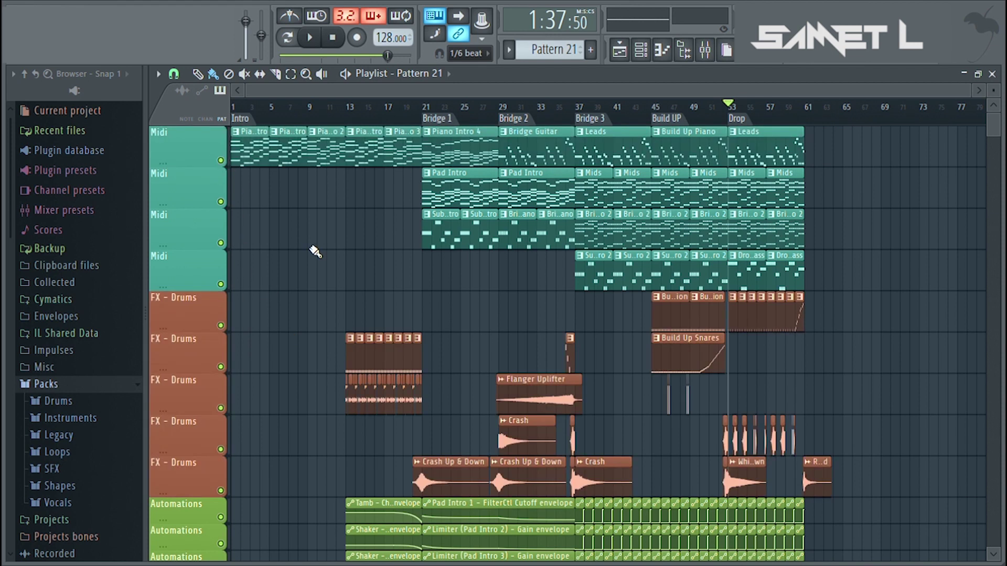
Step: Solo the two FX - Drums tracks holding the Tamb and Shaker clips and play them from bar 13
scroll(467, 231, down, 3)
scroll(387, 111, up, 3)
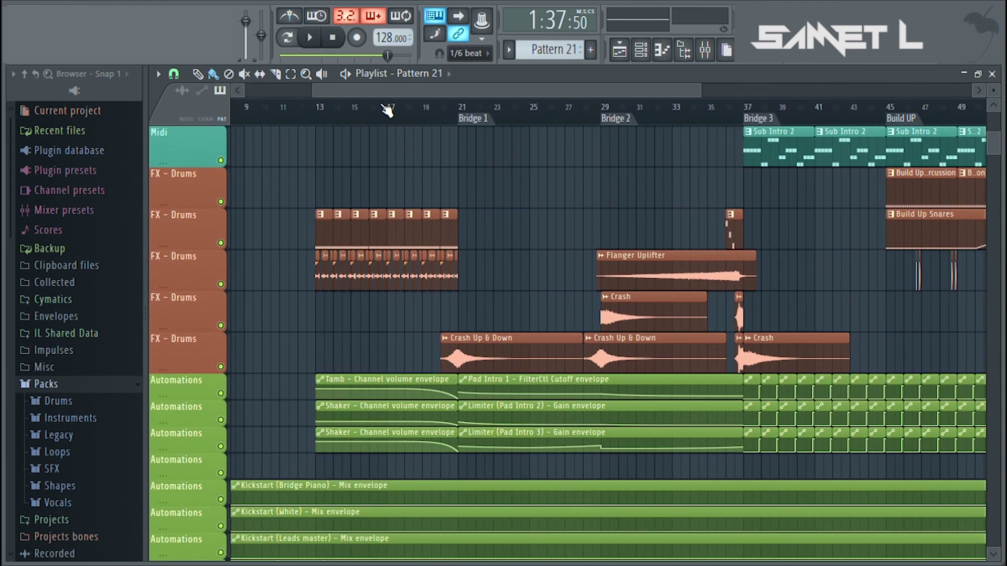
scroll(387, 111, up, 4)
drag(382, 91, 352, 90)
scroll(350, 121, up, 5)
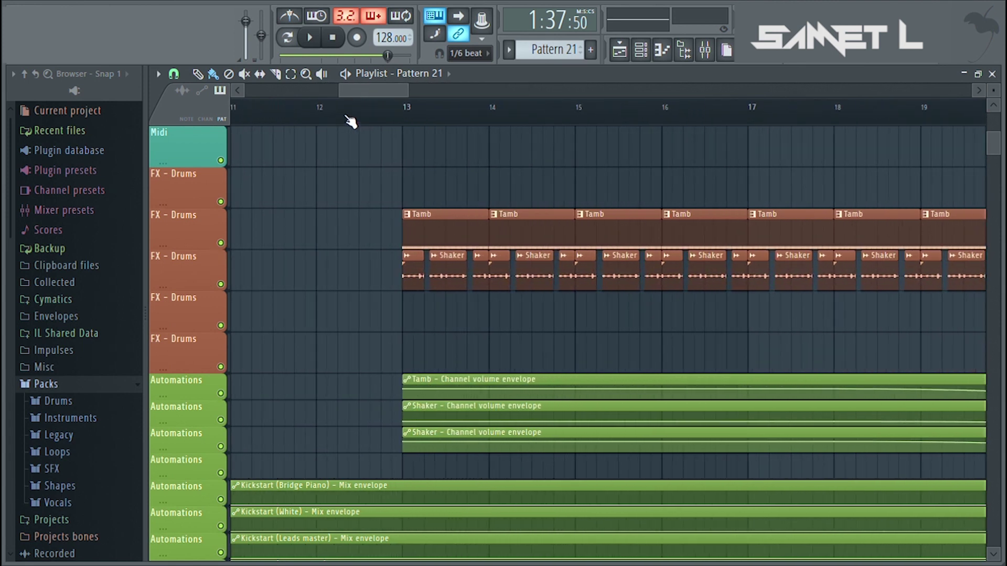
scroll(428, 107, down, 1)
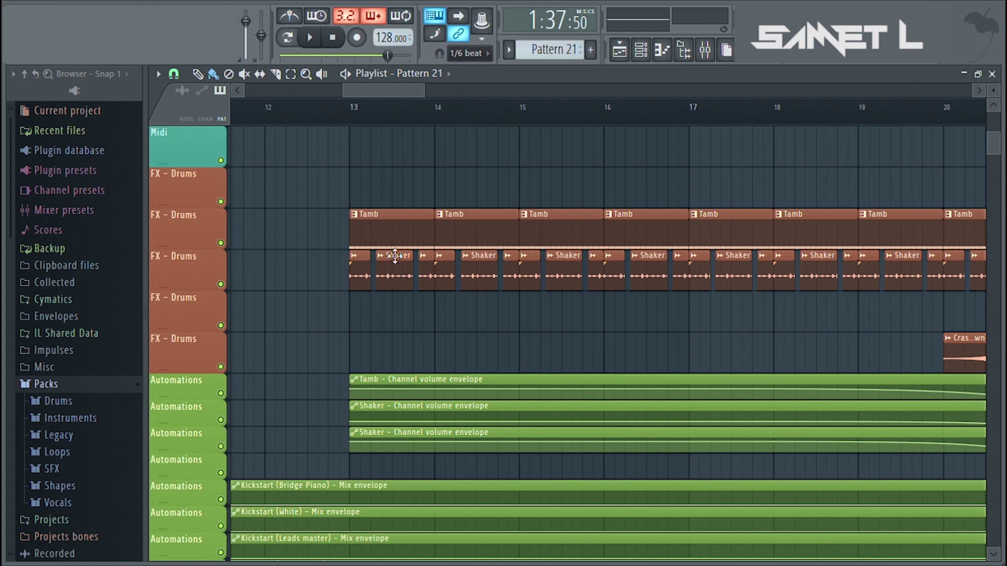
ctrl+click(221, 243)
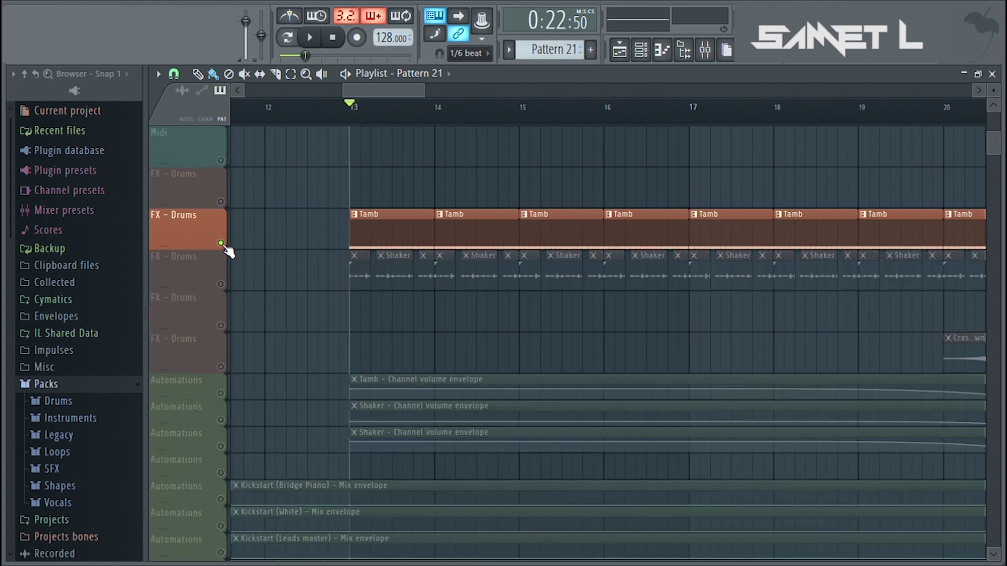
click(221, 285)
key(space)
scroll(459, 90, right, 1)
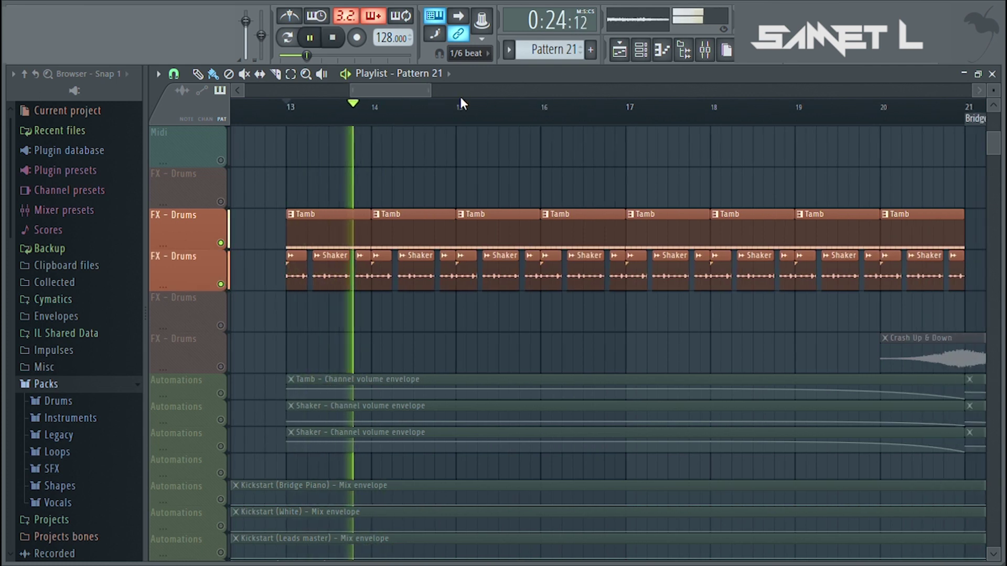
scroll(461, 93, down, 4)
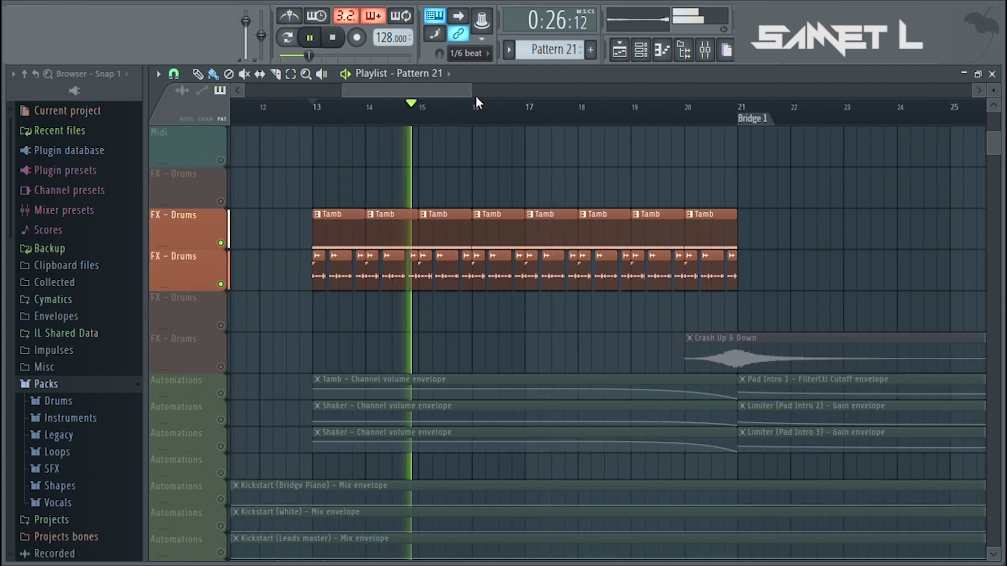
scroll(489, 95, right, 2)
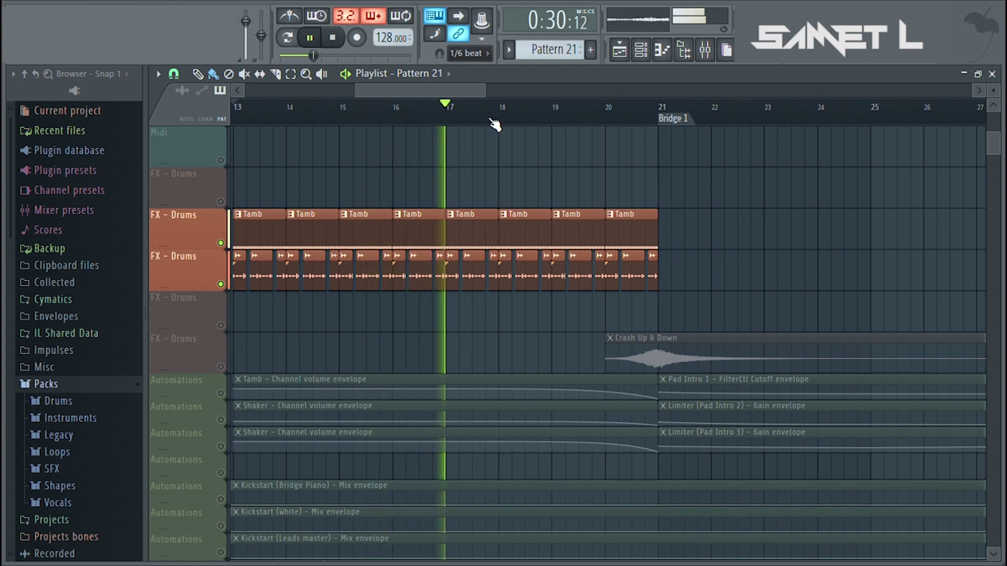
Step: Stop the Tamb and Shaker playback, isolate the FX - Drums track holding the Crash Up & Down clips and play it into Bridge 1
scroll(498, 107, down, 2)
scroll(498, 106, up, 2)
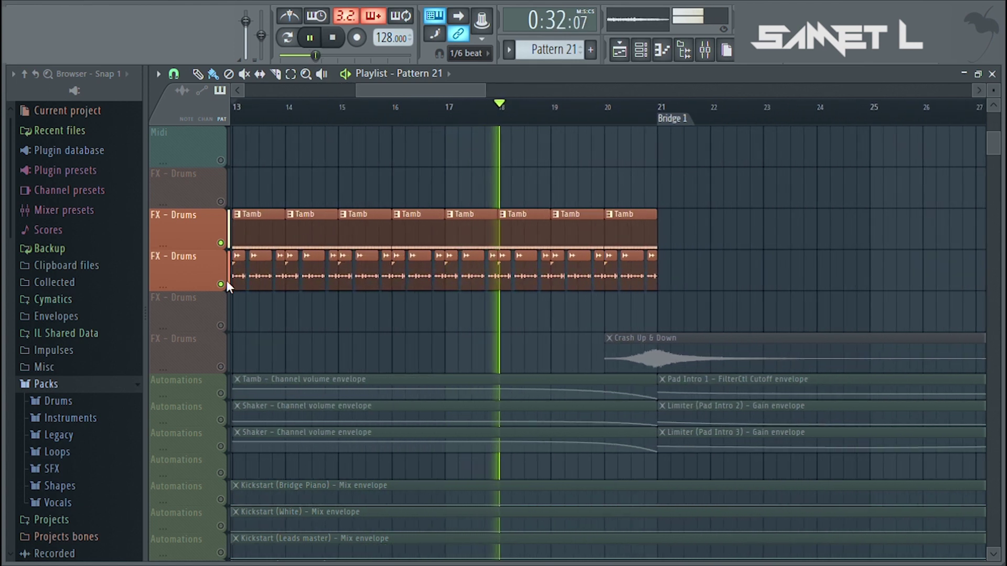
key(space)
click(221, 326)
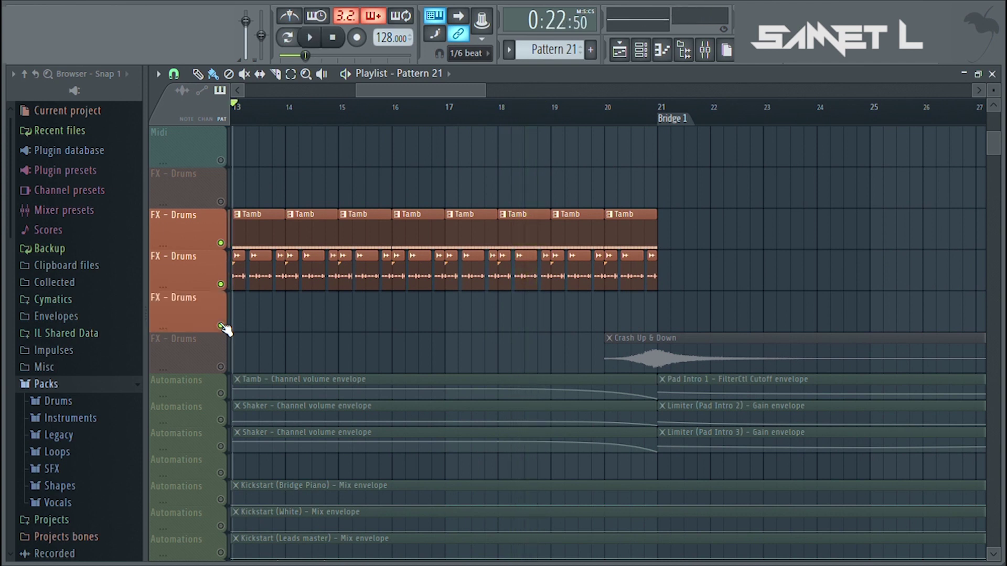
click(220, 243)
click(221, 284)
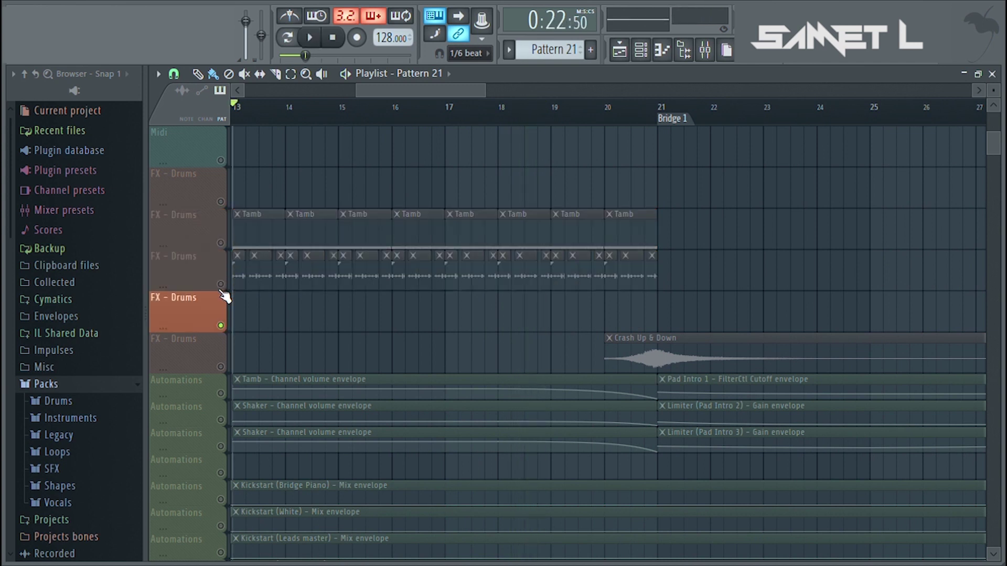
click(221, 367)
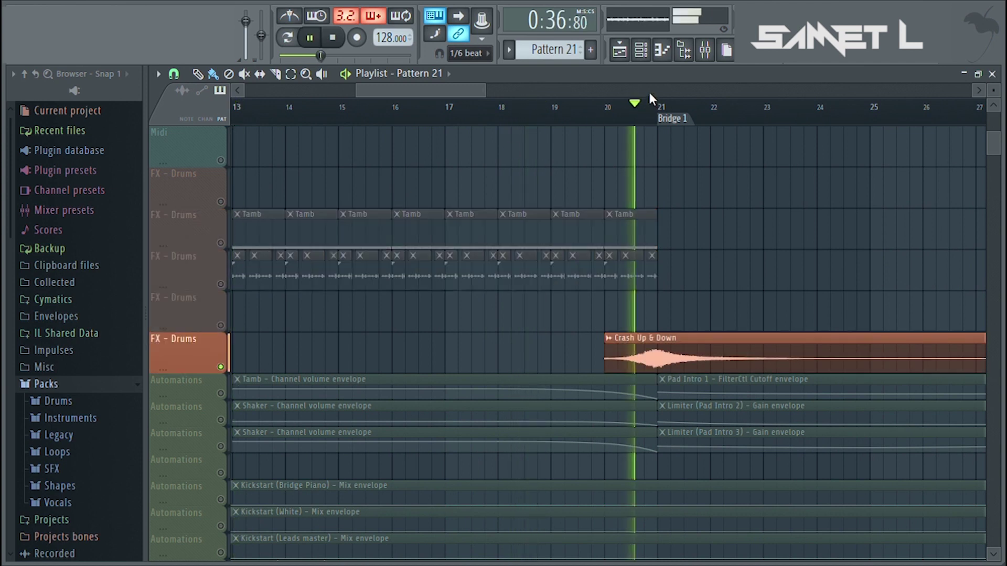
scroll(641, 87, right, 10)
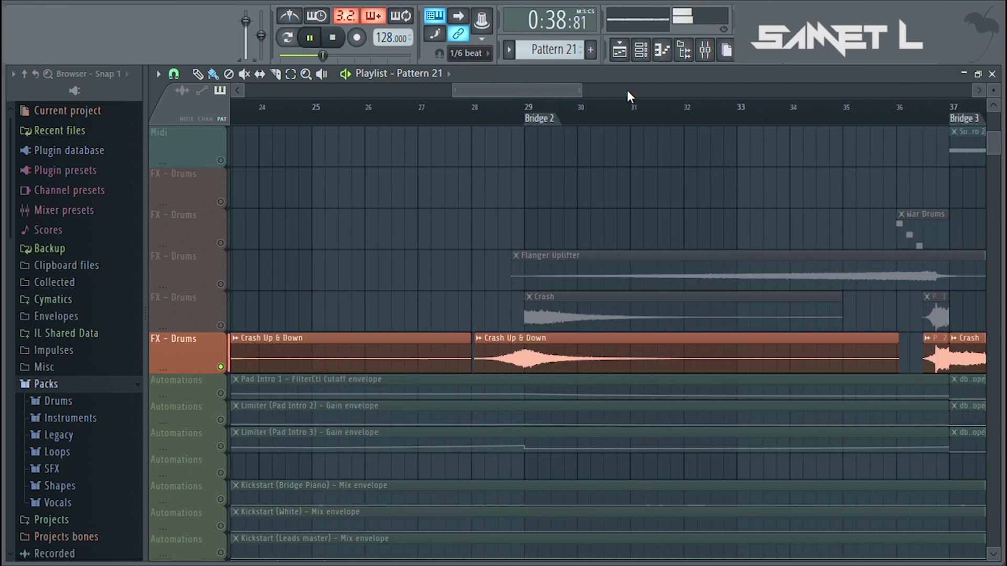
key(space)
scroll(445, 102, left, 8)
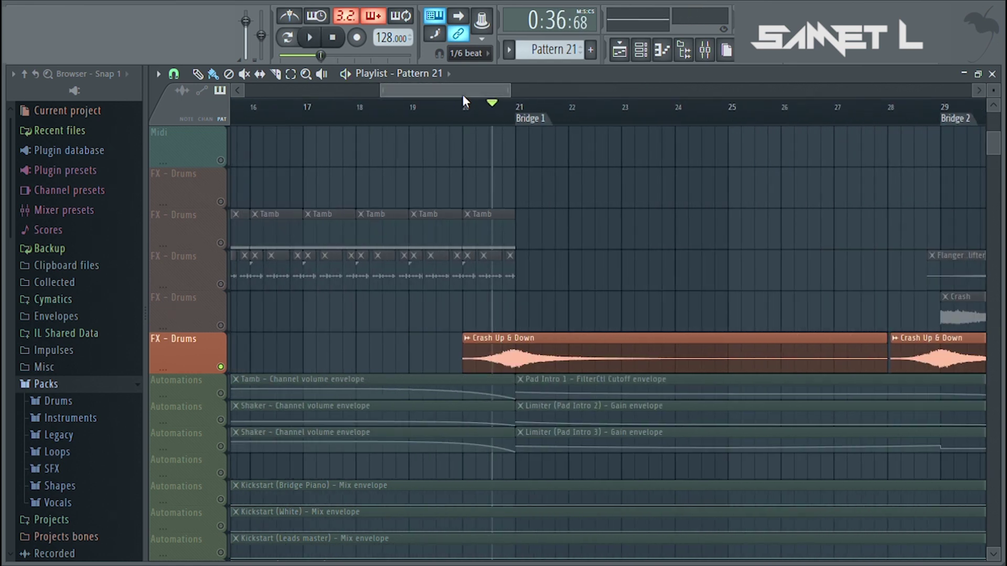
Step: Move the playhead to Bridge 2 at bar 29, unmute the FX - Drums track with the Crash clip and start playback
drag(463, 96, 553, 90)
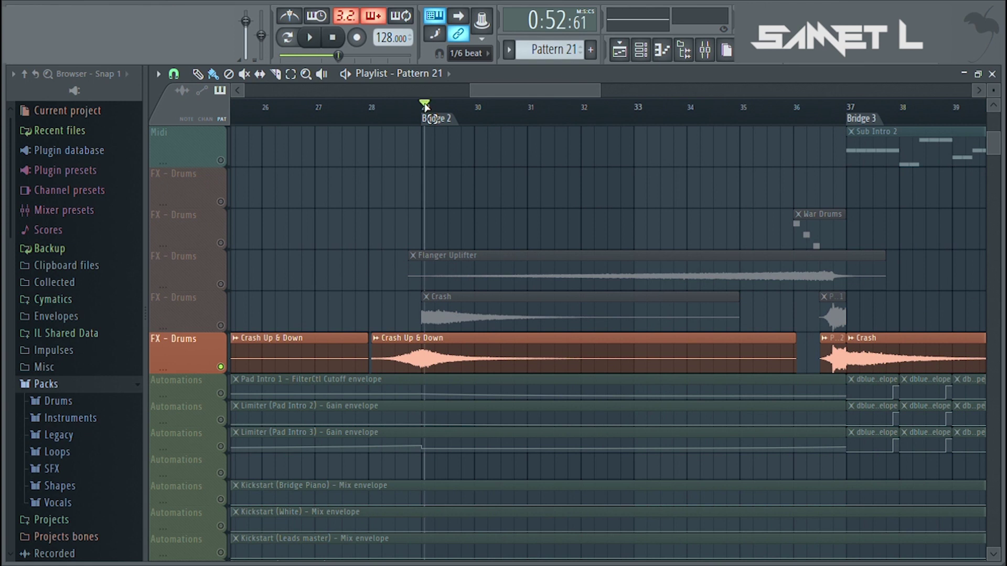
click(424, 106)
click(425, 107)
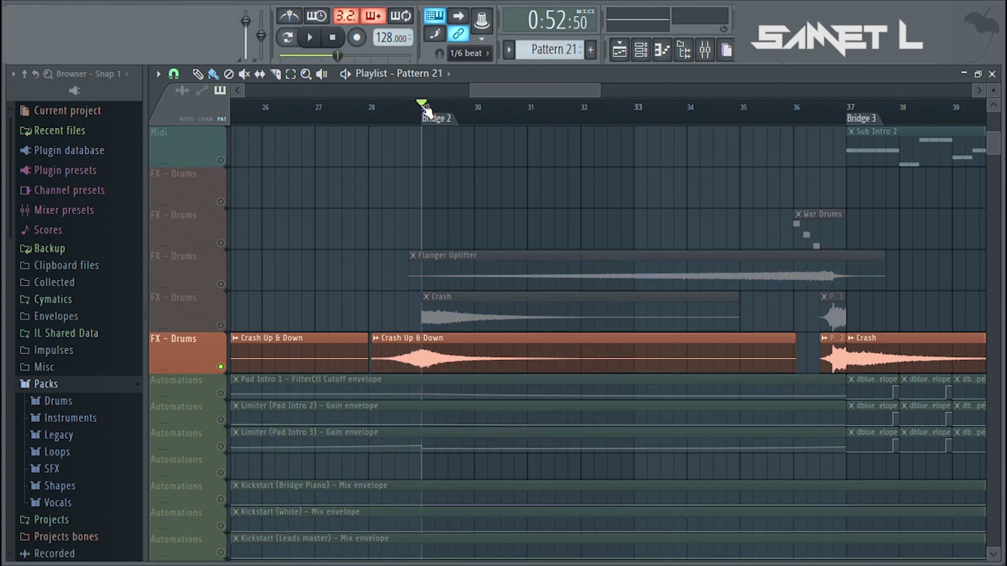
click(224, 325)
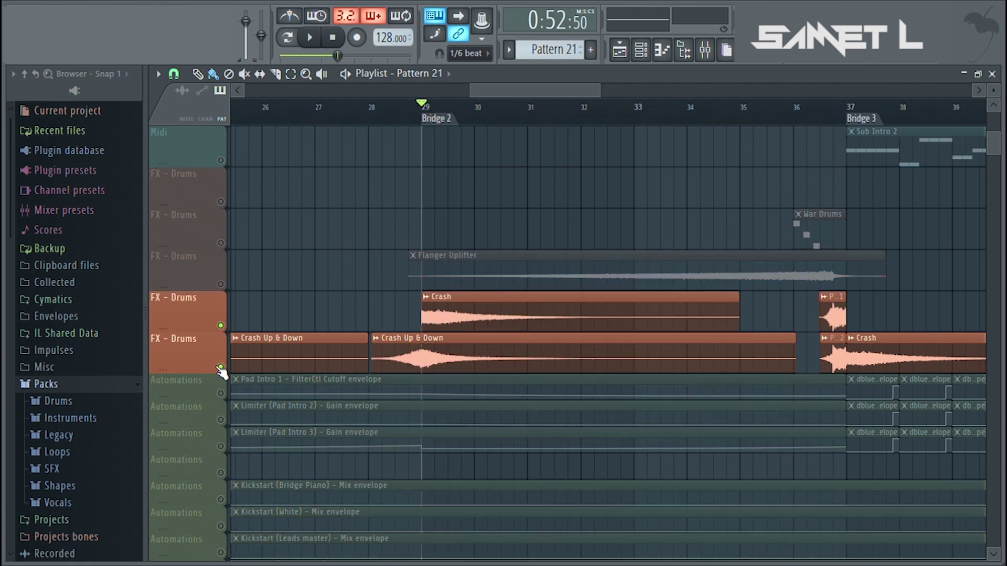
key(space)
Step: Solo the FX - Drums track holding the Flanger Uplifter clip while Bridge 2 plays
drag(477, 90, 503, 89)
click(221, 284)
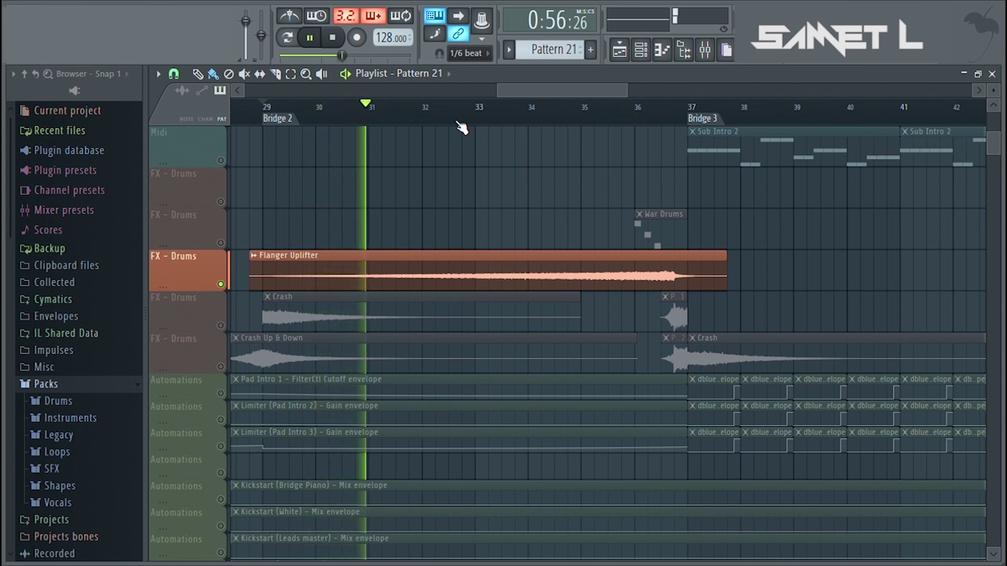
scroll(653, 92, right, 2)
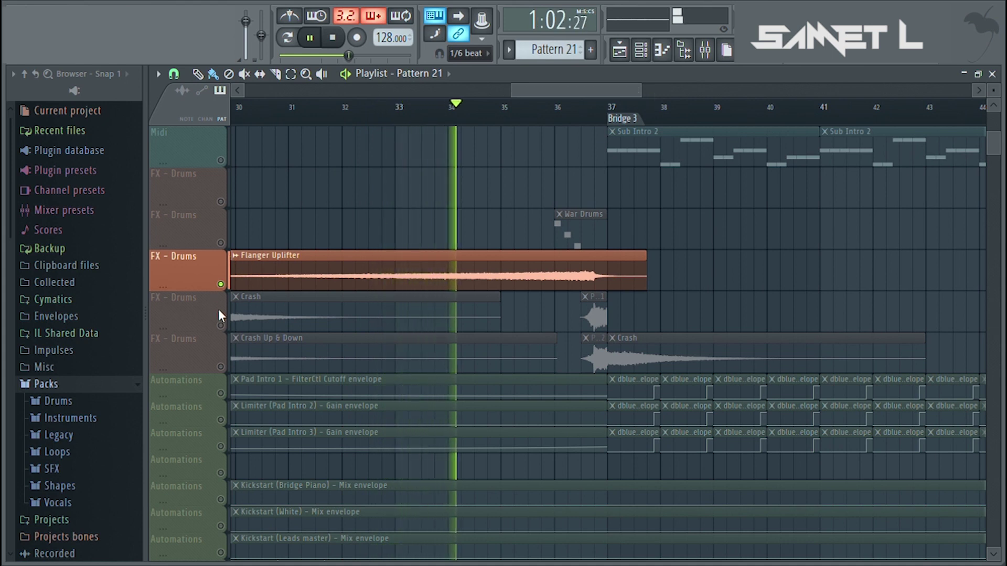
Step: Unmute the Crash and Crash Up & Down tracks, listen with the Flanger Uplifter into Bridge 3, and stop playback
click(220, 325)
click(221, 366)
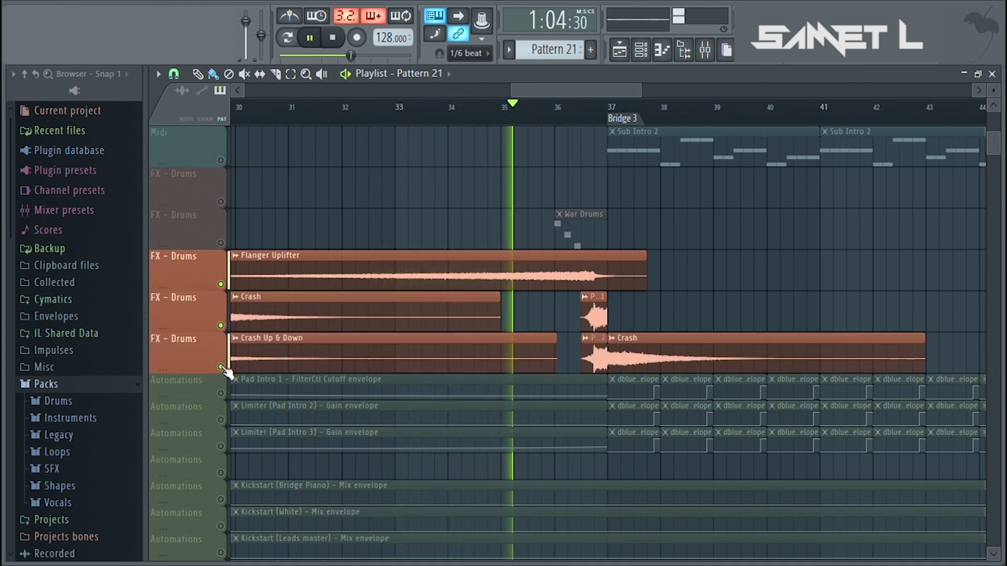
scroll(516, 89, right, 3)
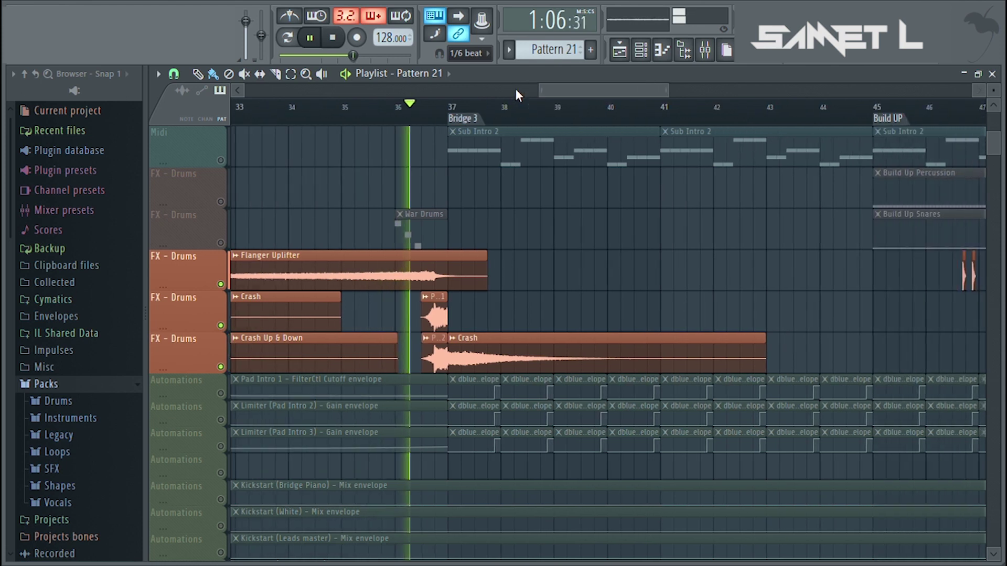
scroll(608, 86, right, 4)
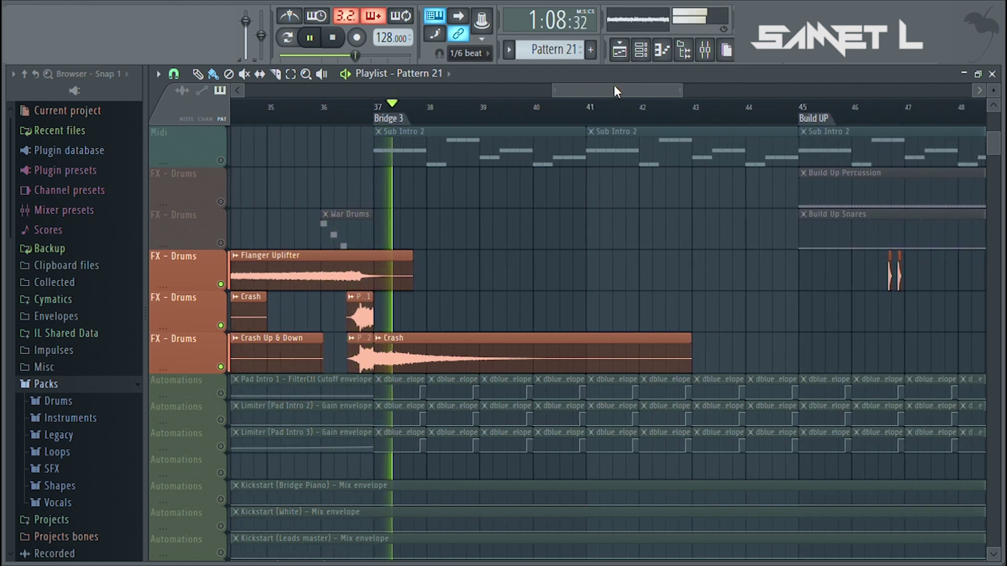
scroll(613, 85, right, 5)
key(space)
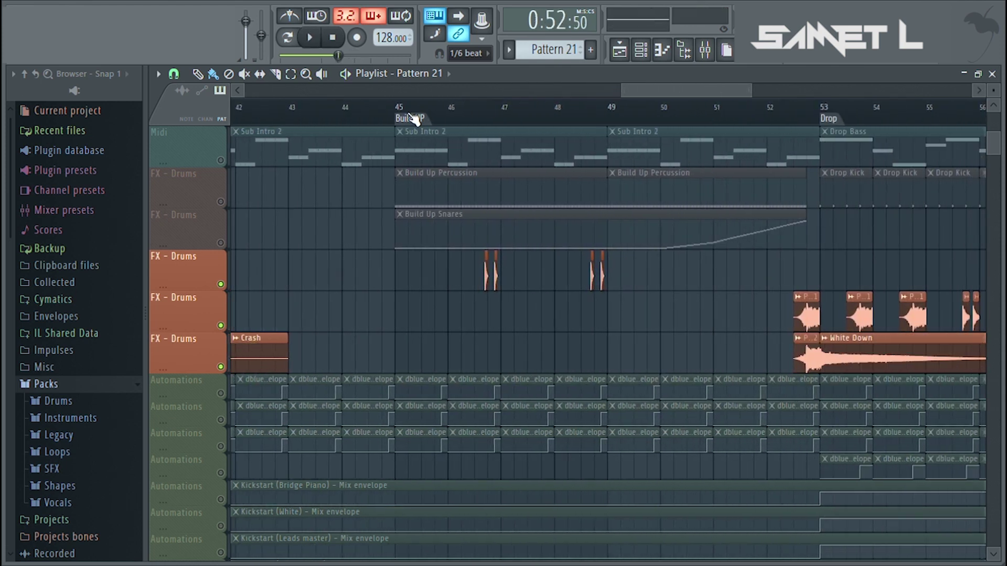
Step: Unmute the Build Up Percussion and Build Up Snares tracks and play the drums from the Build UP marker towards the Drop
drag(223, 210, 220, 277)
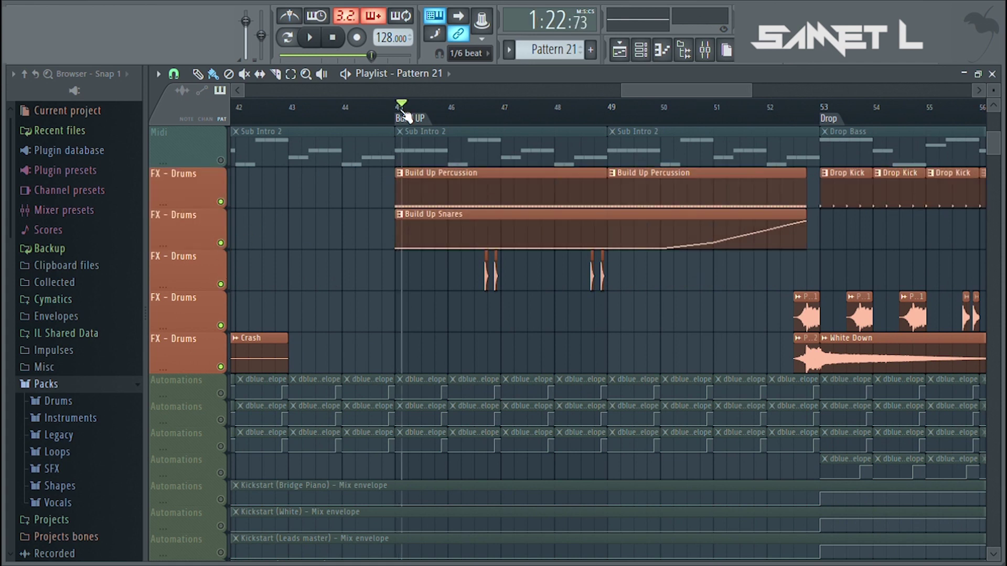
scroll(427, 94, right, 2)
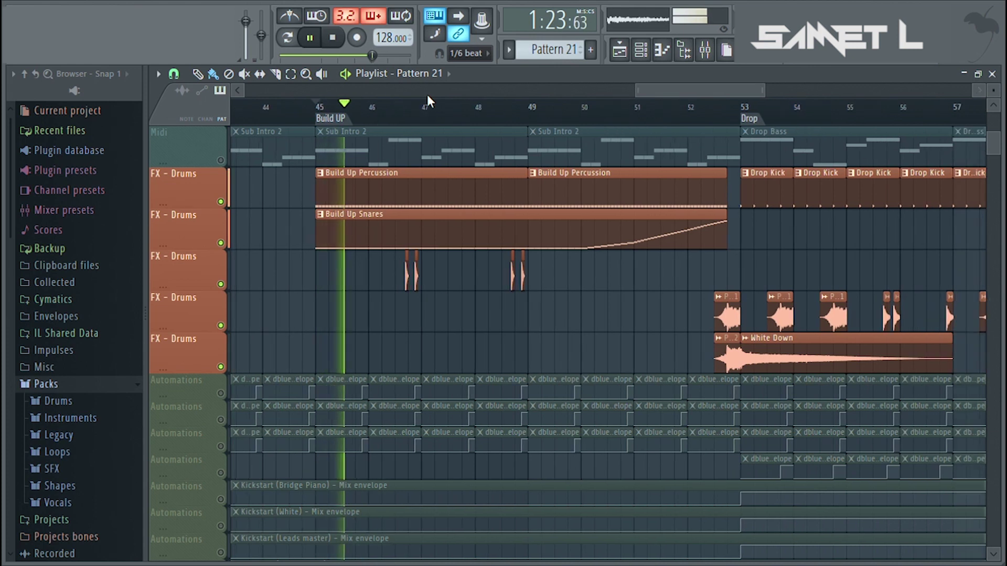
scroll(426, 94, right, 1)
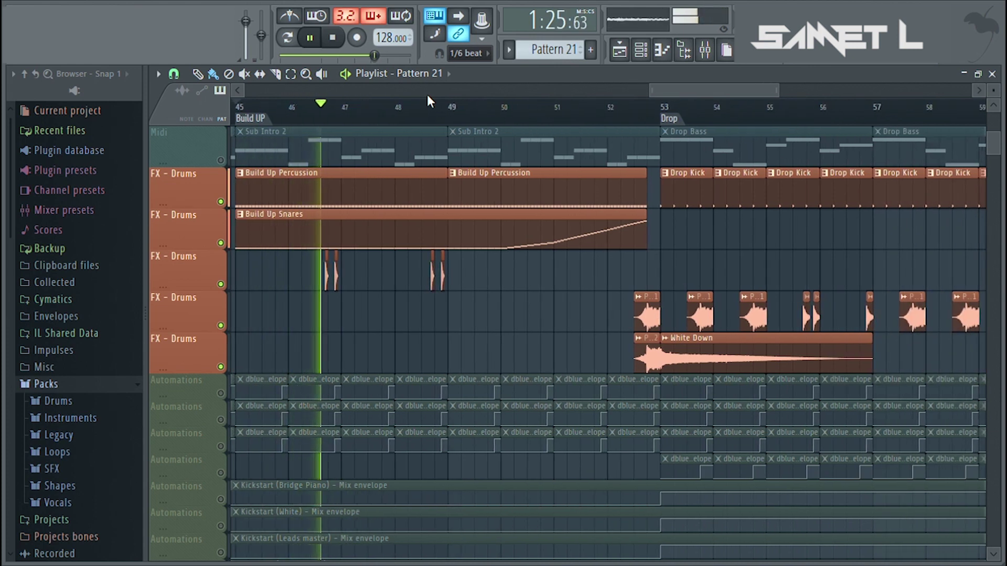
scroll(485, 90, right, 1)
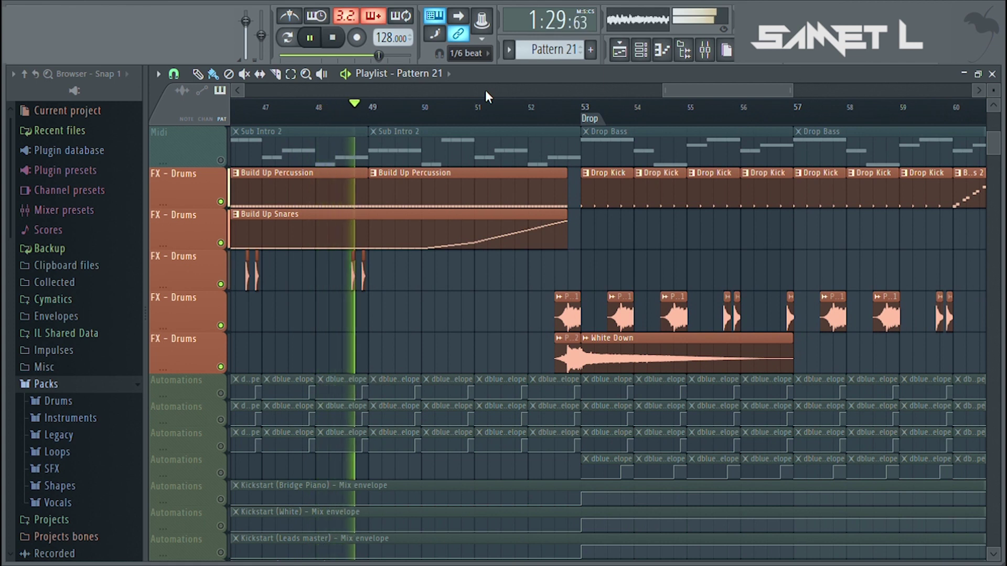
scroll(485, 90, right, 1)
scroll(486, 90, right, 1)
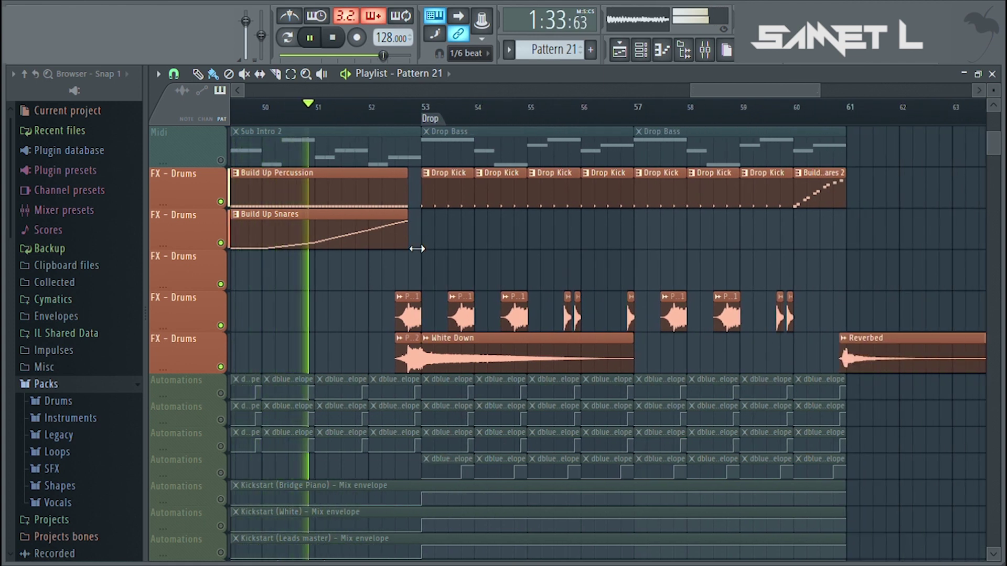
scroll(419, 93, right, 1)
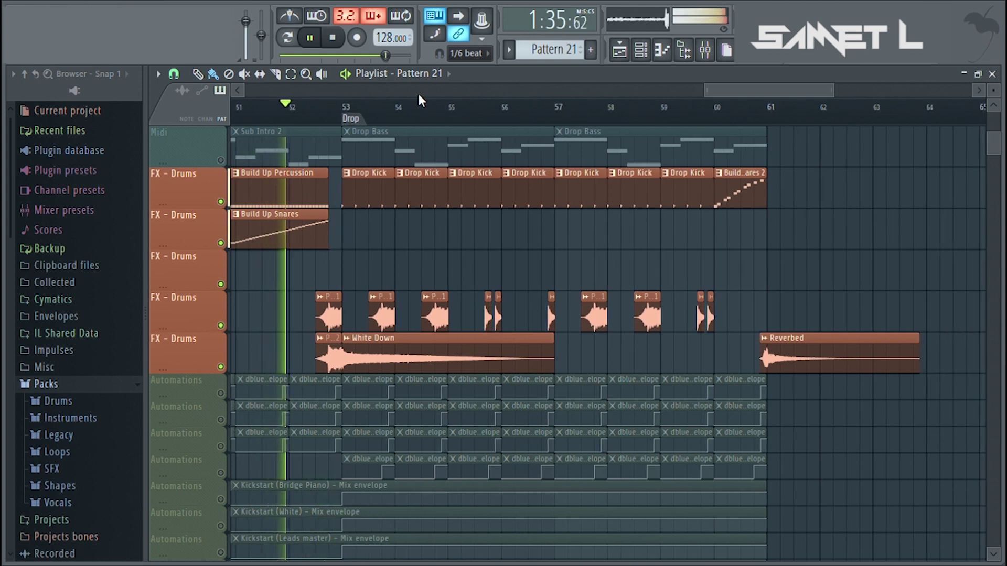
Step: Mute the FX - Drums track holding the Drop Kick clips and follow the remaining effects clips through the Drop
click(220, 202)
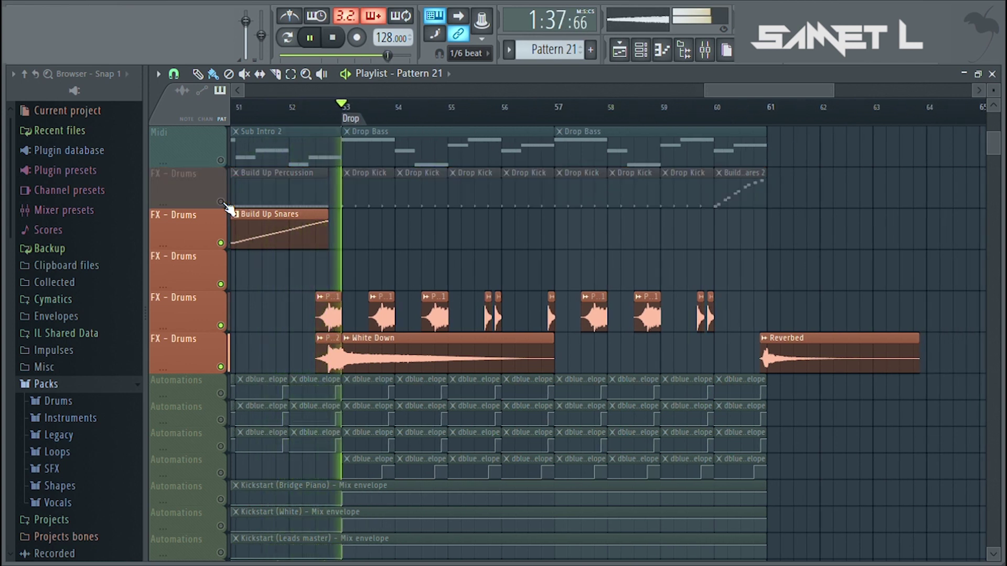
scroll(443, 89, right, 1)
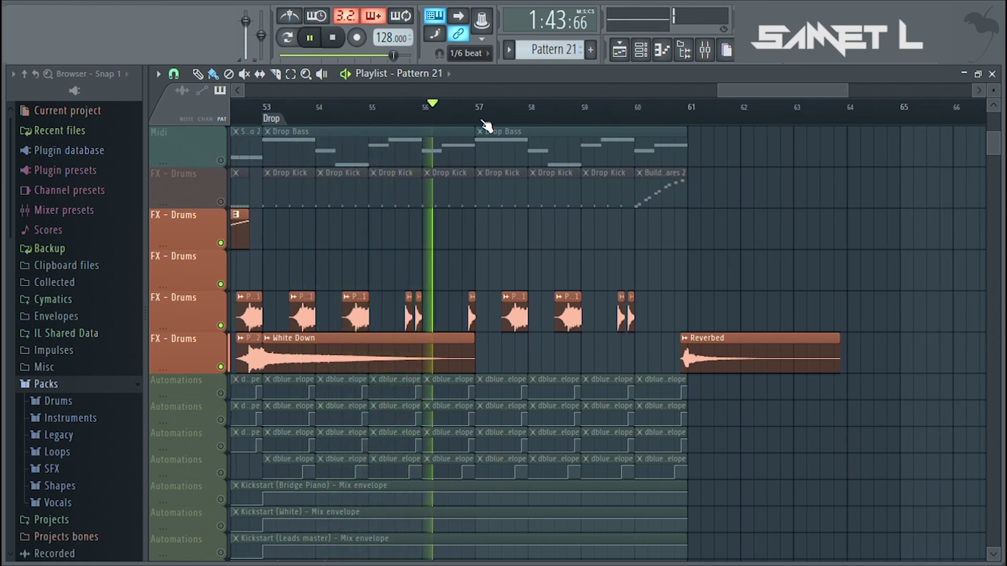
scroll(479, 94, right, 1)
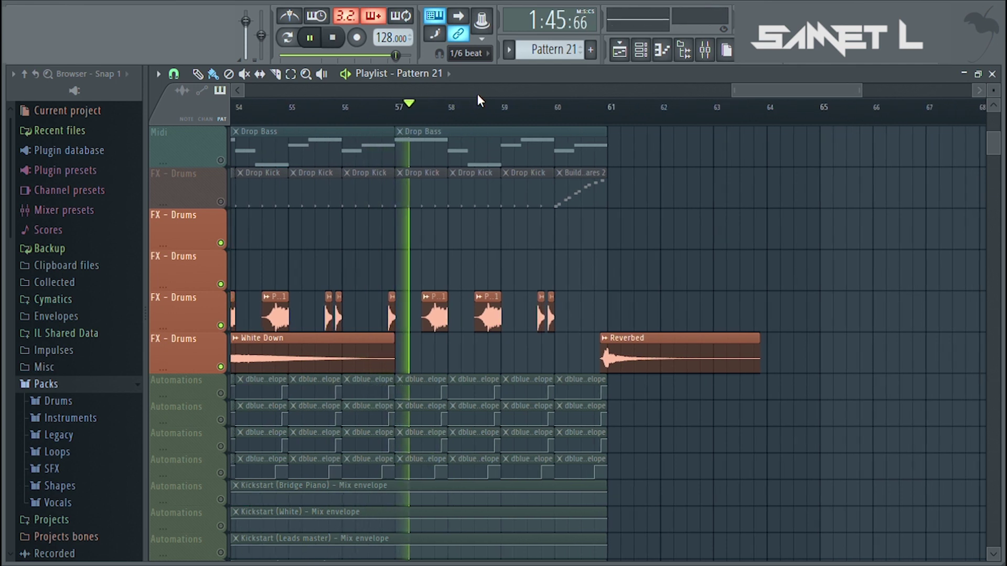